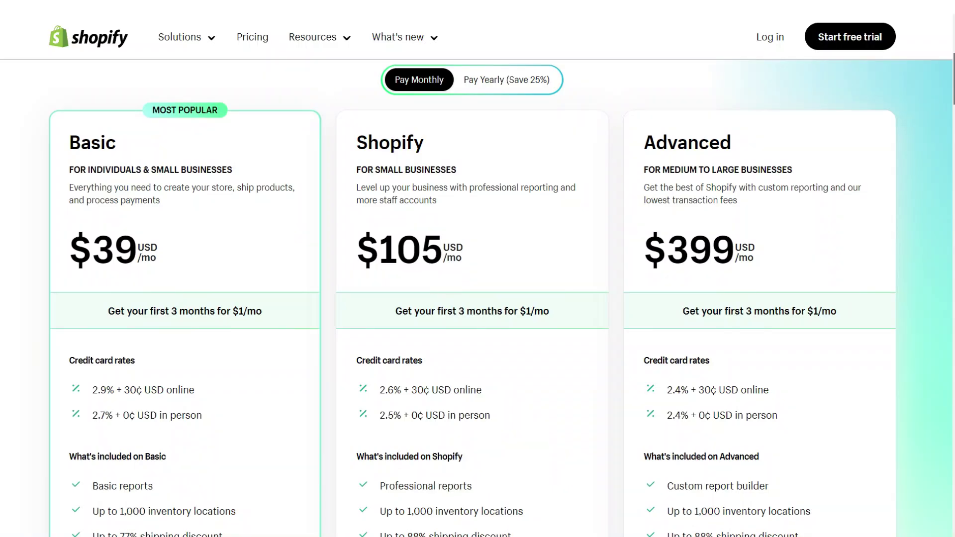
# - Scroll through the Shopify pricing plans page to compare the plans
pyautogui.scroll(-1, 473, 299)
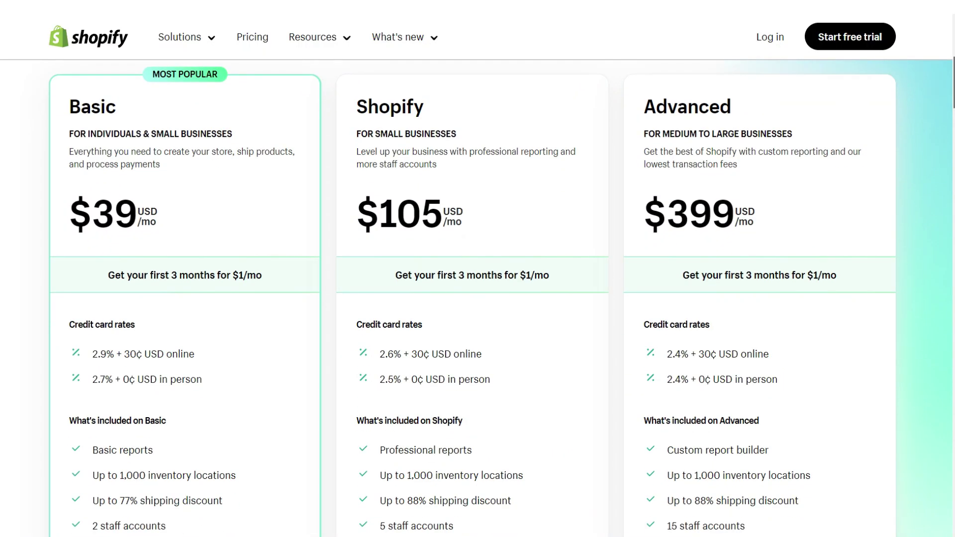
pyautogui.scroll(-4, 472, 299)
pyautogui.scroll(5, 472, 298)
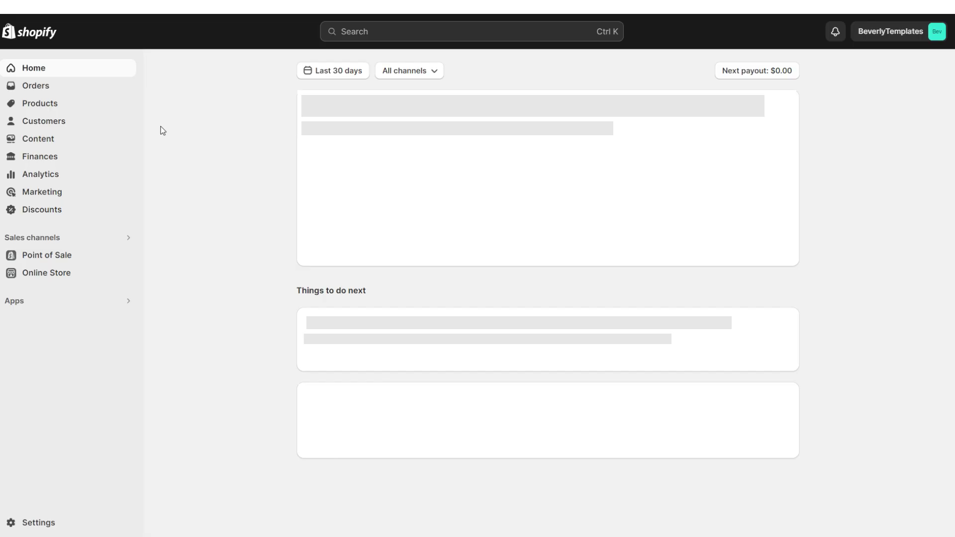
# - Open the Products list and then its Collections page
pyautogui.click(102, 104)
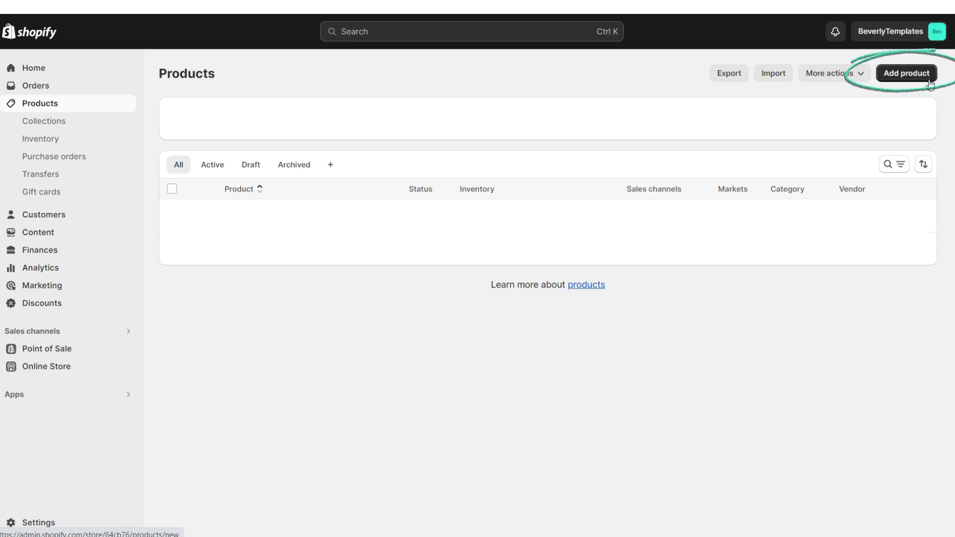
pyautogui.click(124, 124)
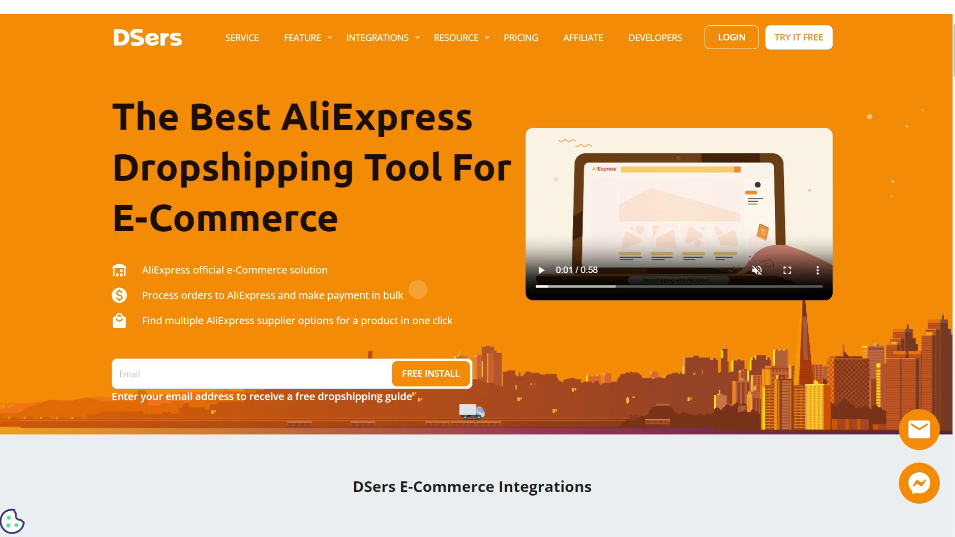
# - Scroll the DSers site and choose Shopify as the platform to link
pyautogui.scroll(-7, 417, 291)
pyautogui.scroll(-6, 952, 285)
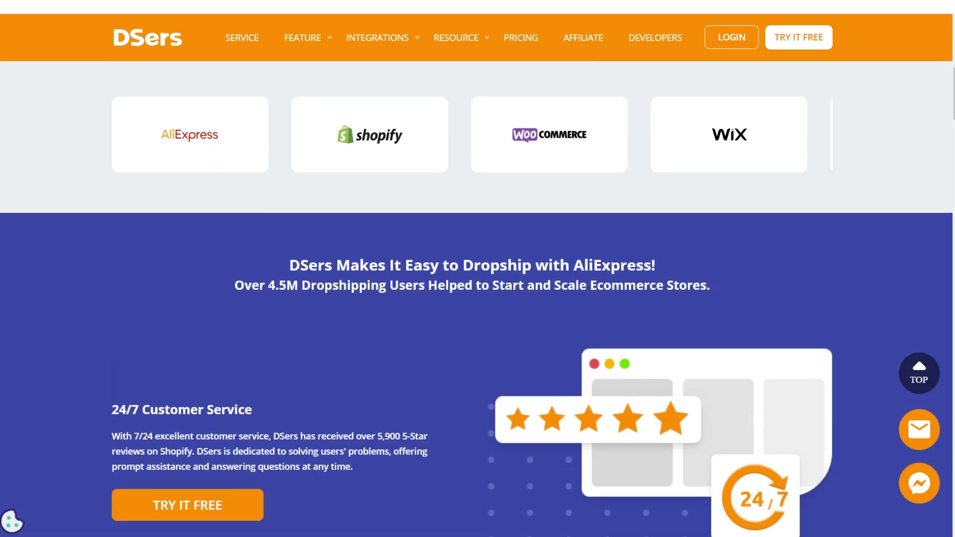
pyautogui.scroll(-6, 952, 285)
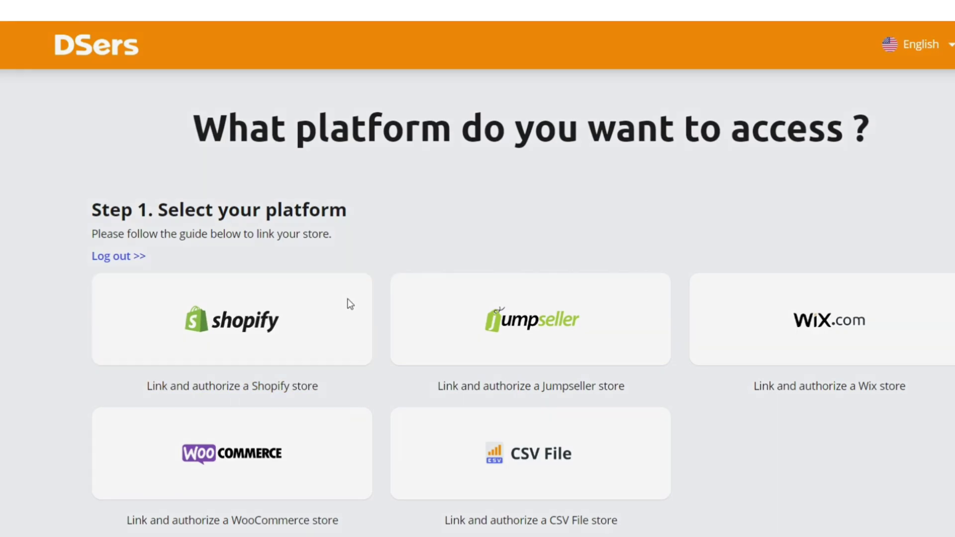
pyautogui.click(347, 302)
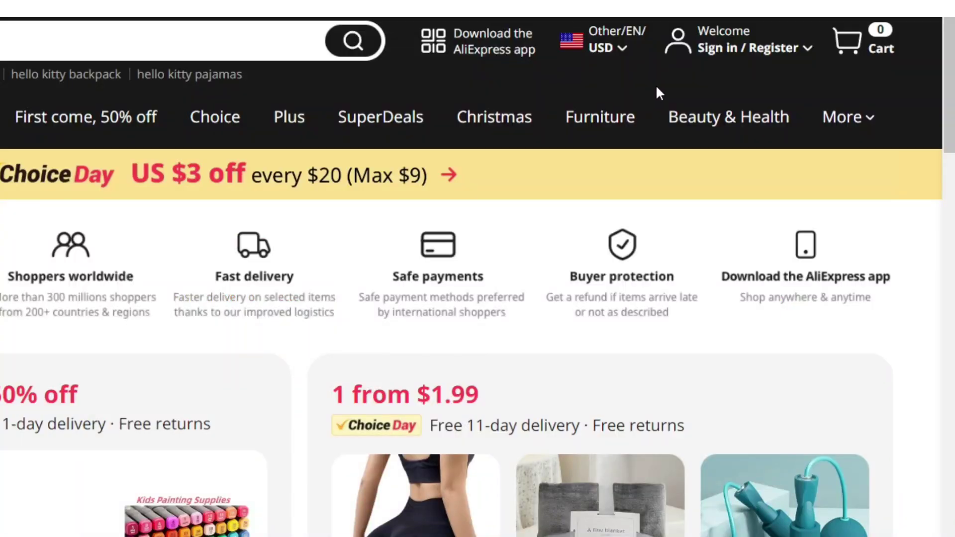
# - Choose Sign in from the AliExpress account menu and click into the email or phone field
pyautogui.moveTo(750, 53)
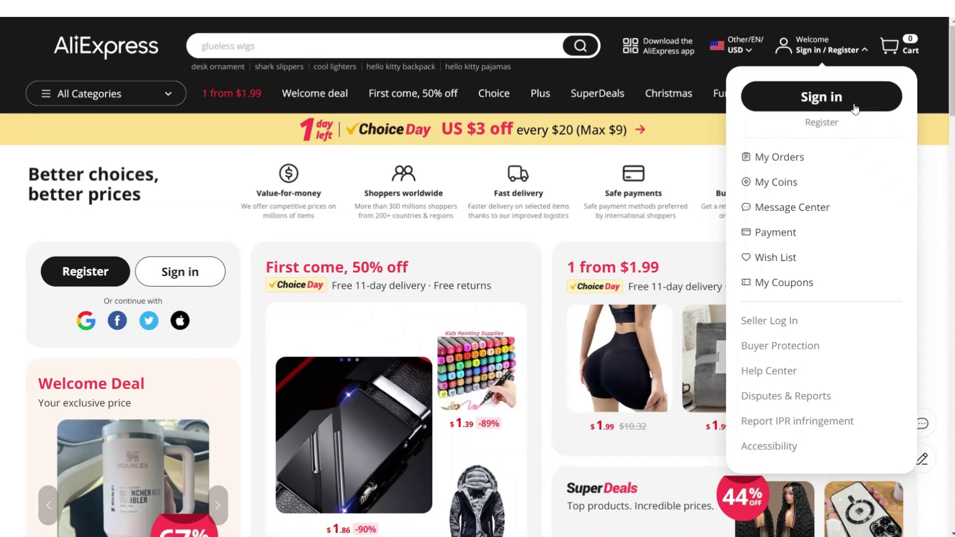
pyautogui.click(769, 133)
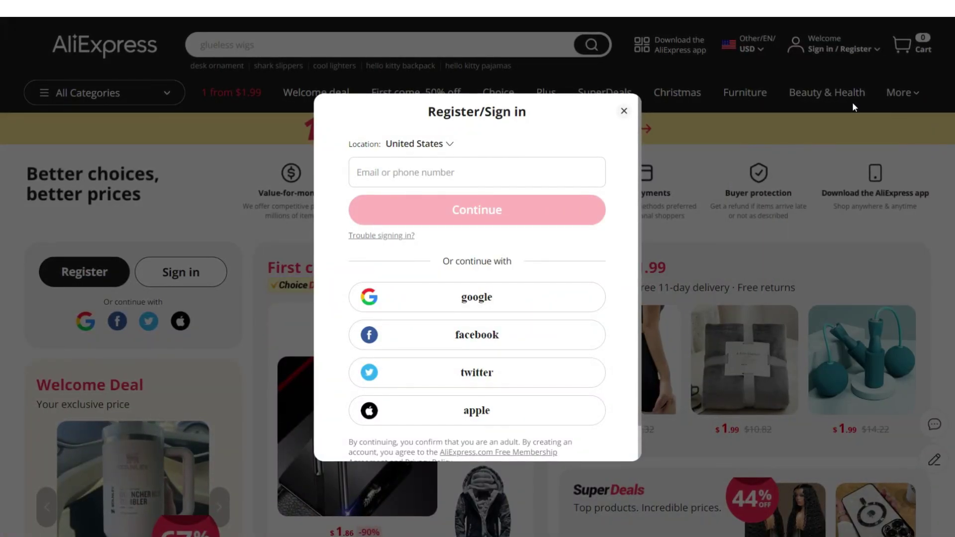
pyautogui.click(499, 164)
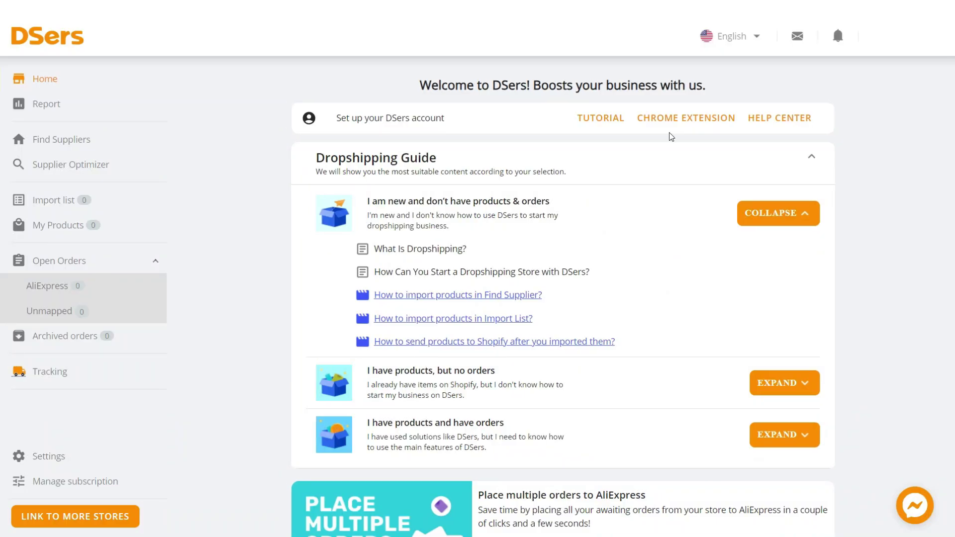
# - Install the DSers Chrome extension and add the LED cosmetic mirror to DSers
pyautogui.click(708, 120)
pyautogui.click(761, 91)
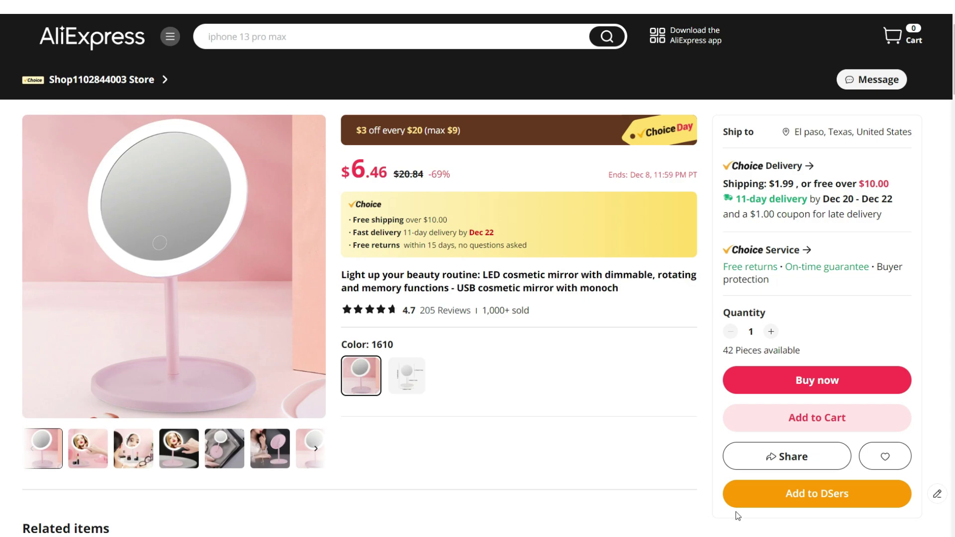
pyautogui.click(794, 498)
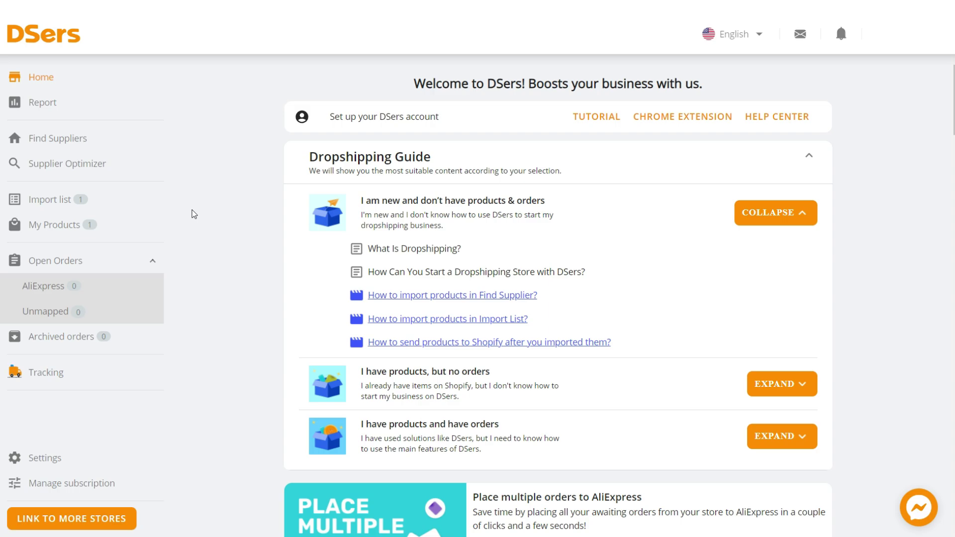
# - Push the mirror product from the DSers Import list to the Shopify store
pyautogui.click(80, 205)
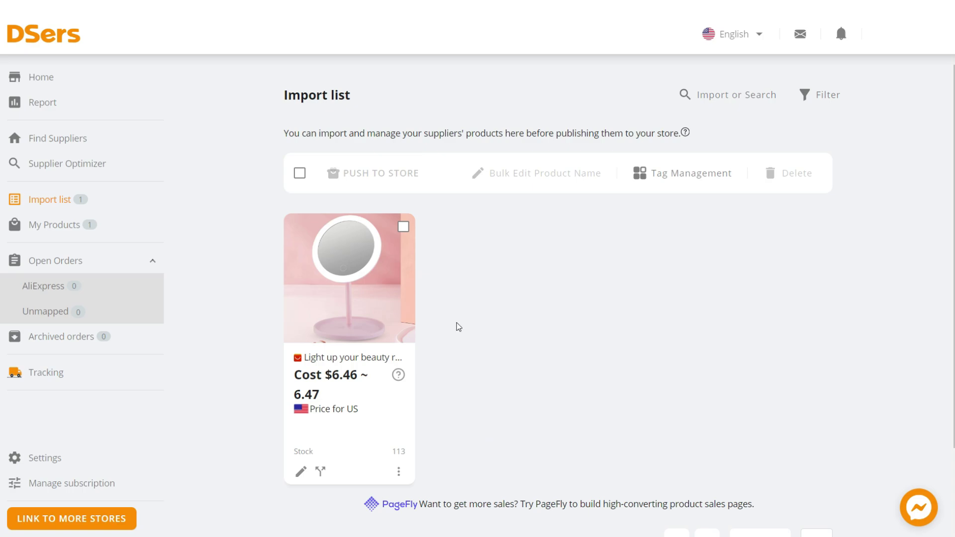
pyautogui.click(391, 345)
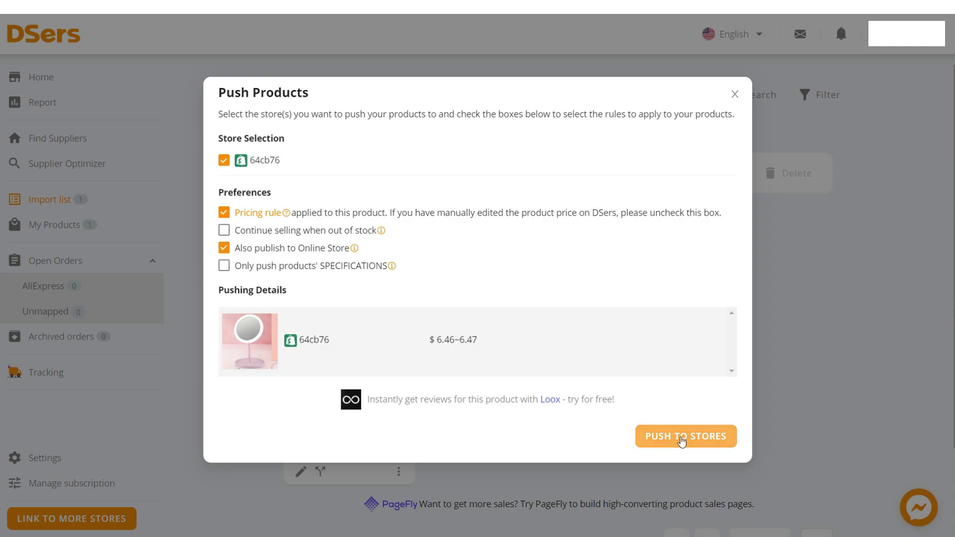
pyautogui.click(682, 441)
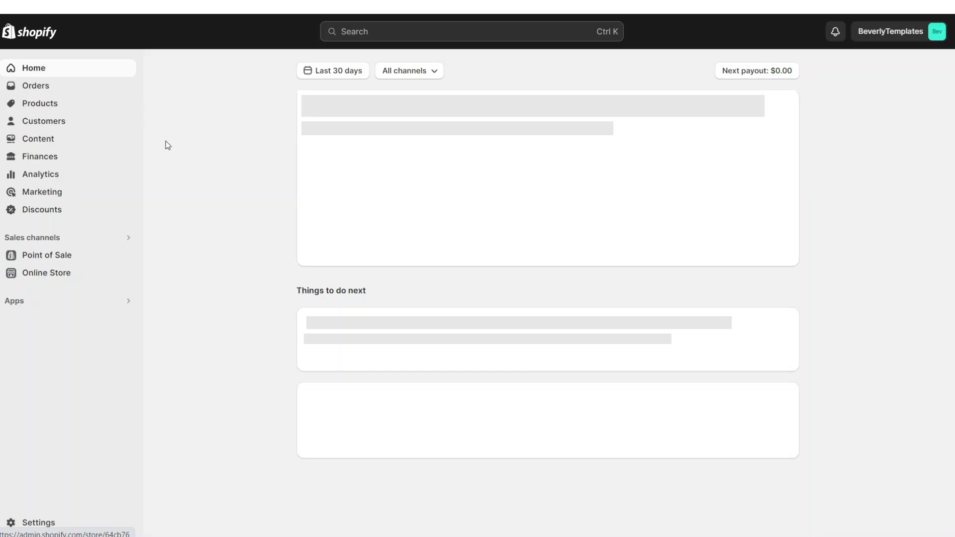
# - Open the imported mirror product and rename it LED Cosmetic Mirror
pyautogui.click(98, 106)
pyautogui.click(295, 275)
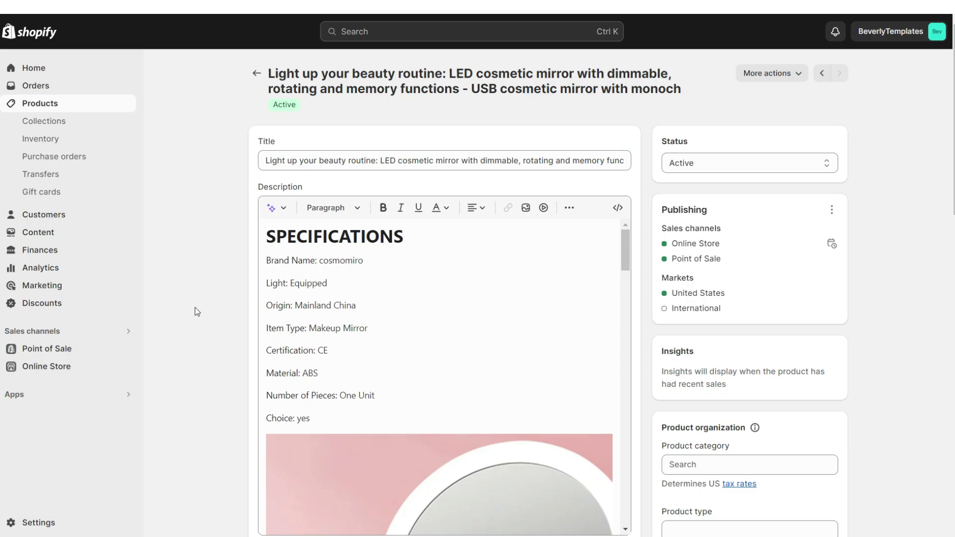
pyautogui.click(381, 162)
pyautogui.hotkey('ctrl', 'a')
pyautogui.write('LED')
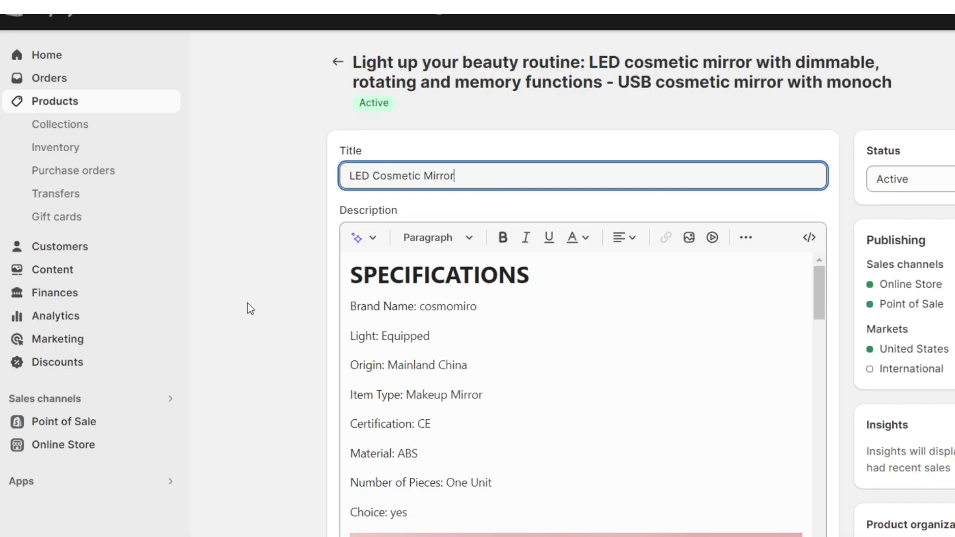
pyautogui.click(250, 308)
# - Set the 1610 variant's price to 25.99
pyautogui.scroll(-15, 624, 319)
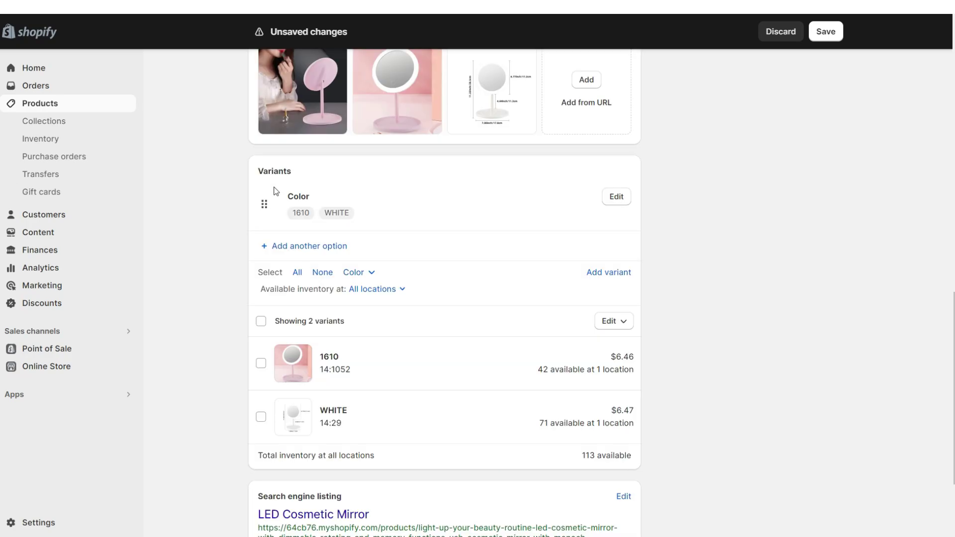
pyautogui.click(260, 417)
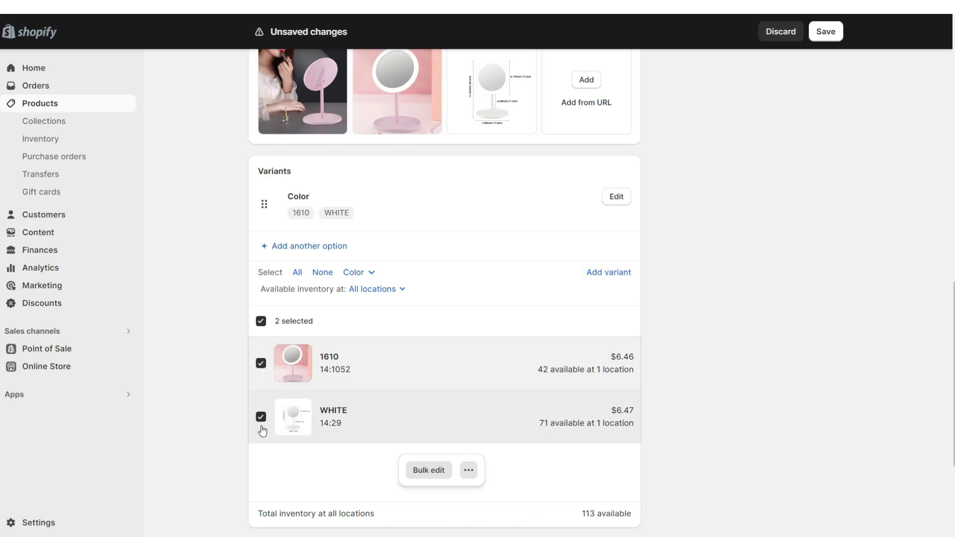
pyautogui.click(260, 417)
pyautogui.click(386, 362)
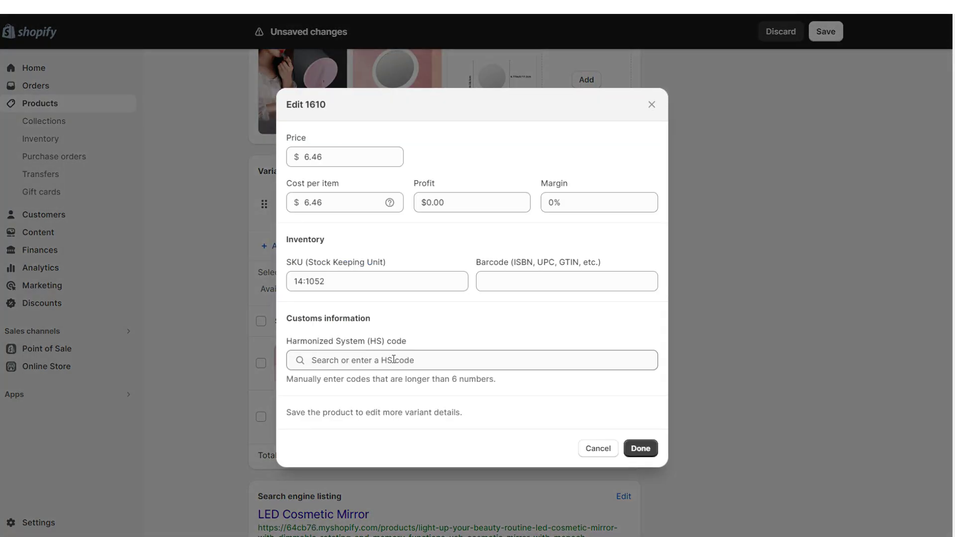
pyautogui.click(360, 152)
pyautogui.write('25.99')
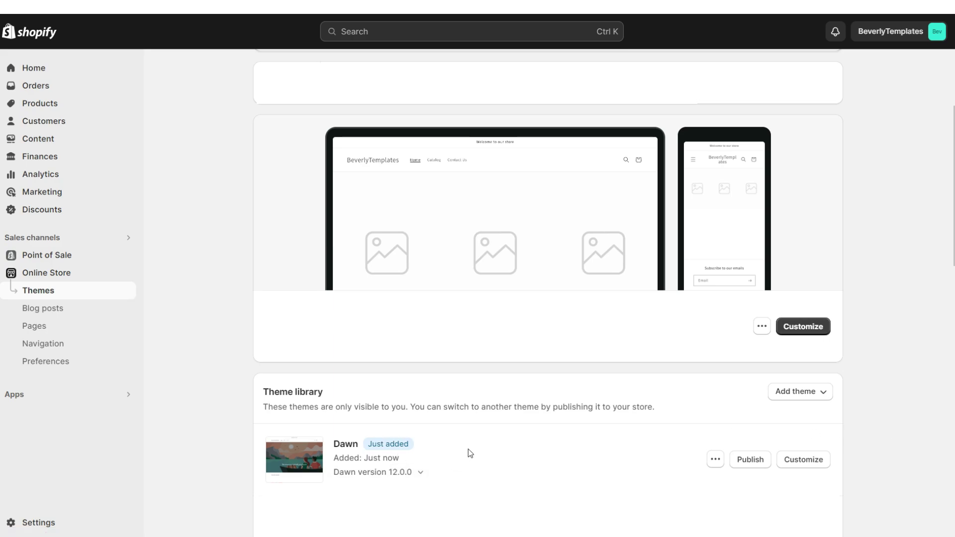
# - Customize the Dawn theme and preview the Catalog page and the mirror's product page
pyautogui.click(448, 451)
pyautogui.click(453, 110)
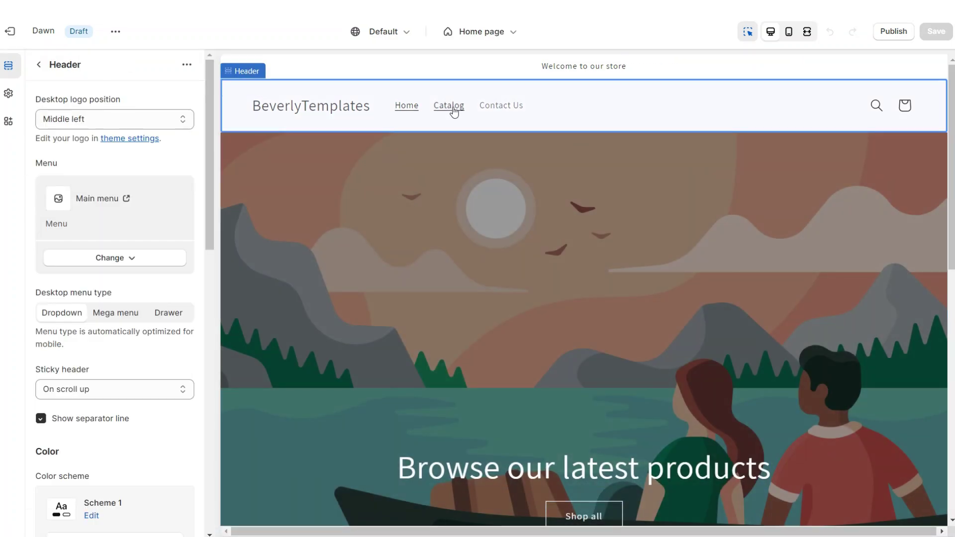
pyautogui.click(454, 110)
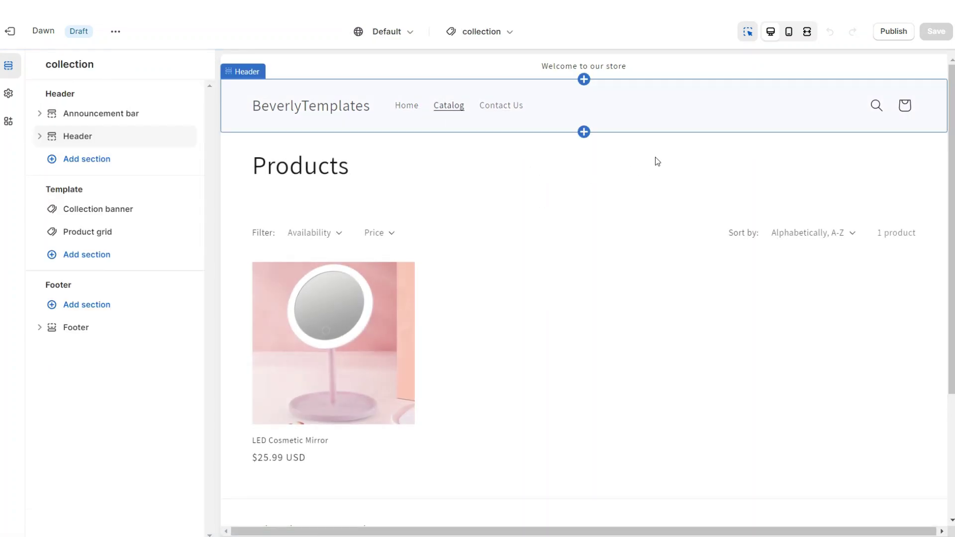
pyautogui.scroll(-5, 524, 279)
pyautogui.scroll(5, 467, 304)
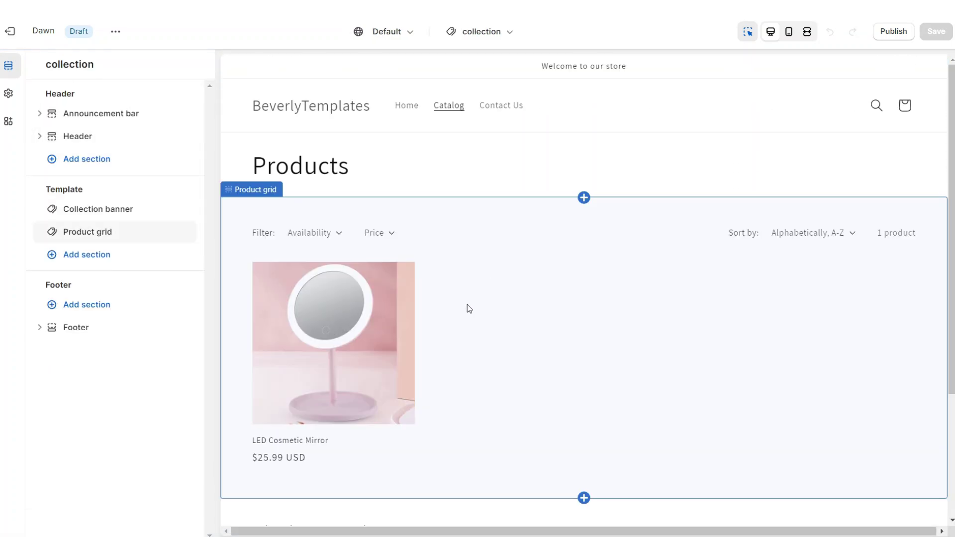
pyautogui.click(308, 359)
pyautogui.scroll(-5, 266, 346)
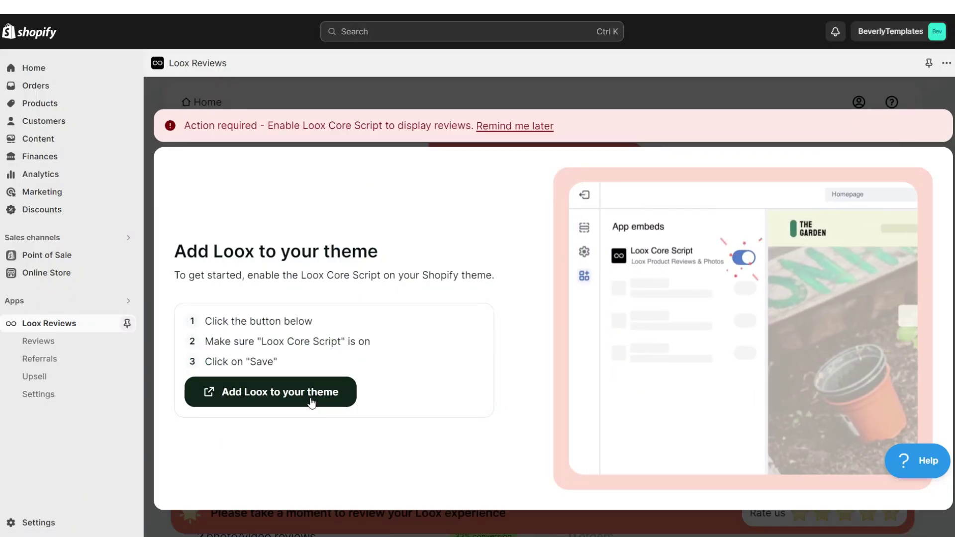
# - Add Loox to the theme and drag the Import to Loox button to the bookmarks bar
pyautogui.click(311, 393)
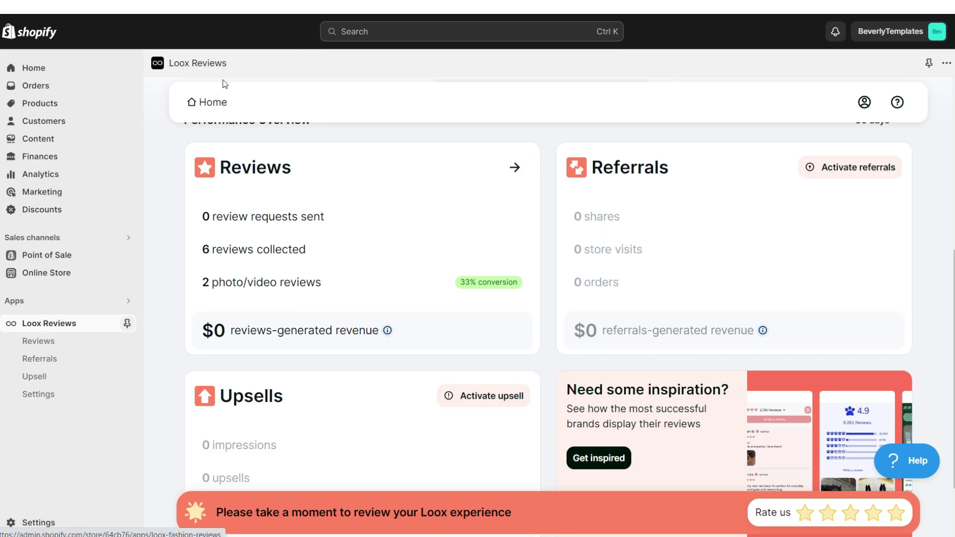
pyautogui.click(514, 167)
pyautogui.click(276, 271)
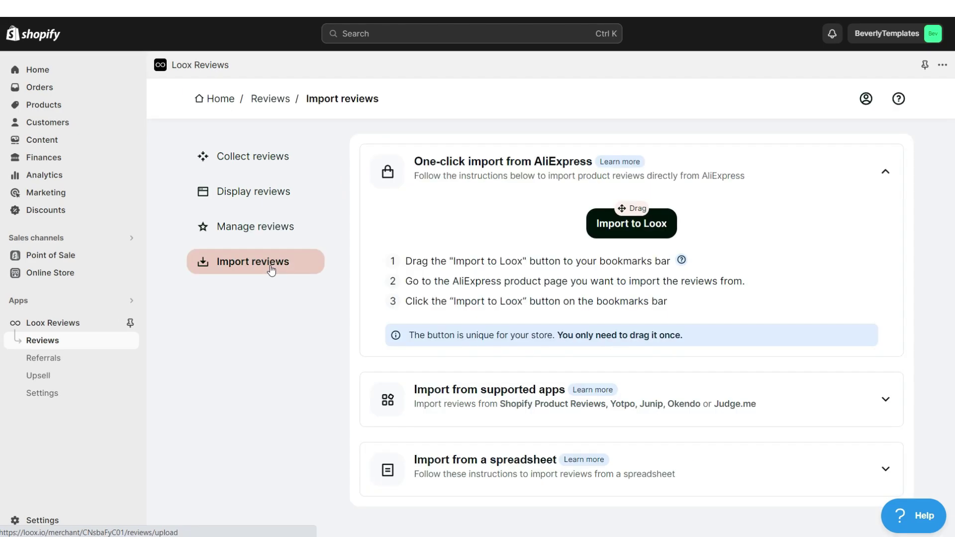
pyautogui.click(612, 162)
pyautogui.moveTo(462, 309); pyautogui.dragTo(505, 22)
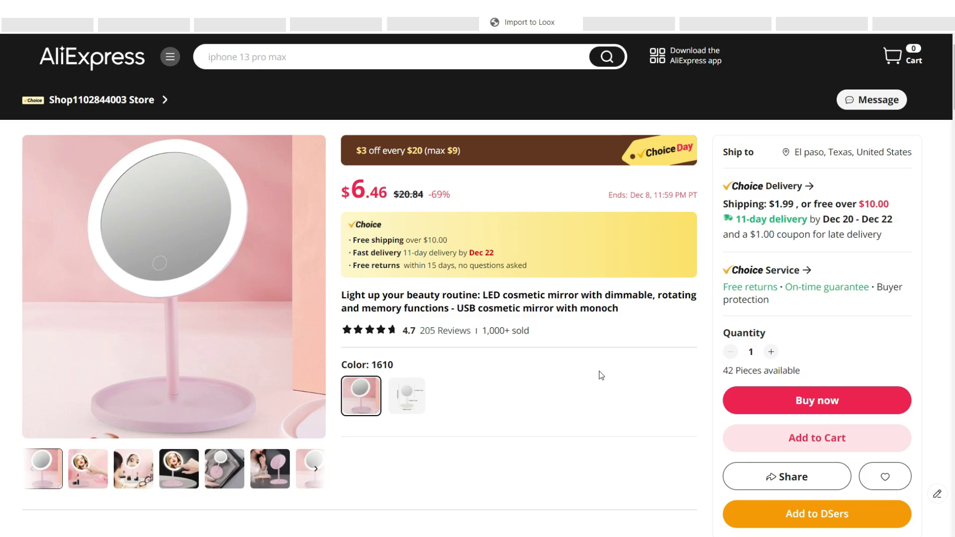
# - Use the Import to Loox bookmark to preview and import the review into LED Cosmetic Mirror
pyautogui.click(535, 23)
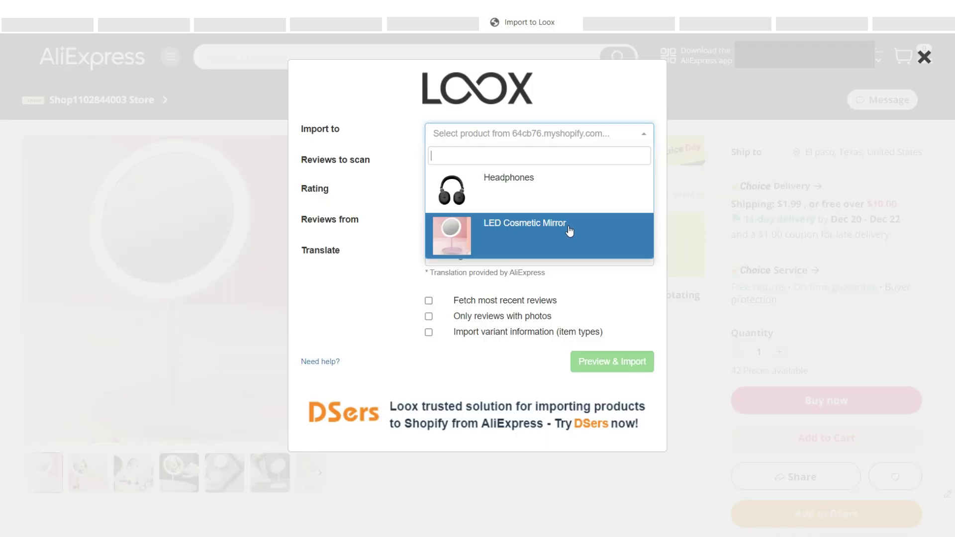
pyautogui.click(568, 229)
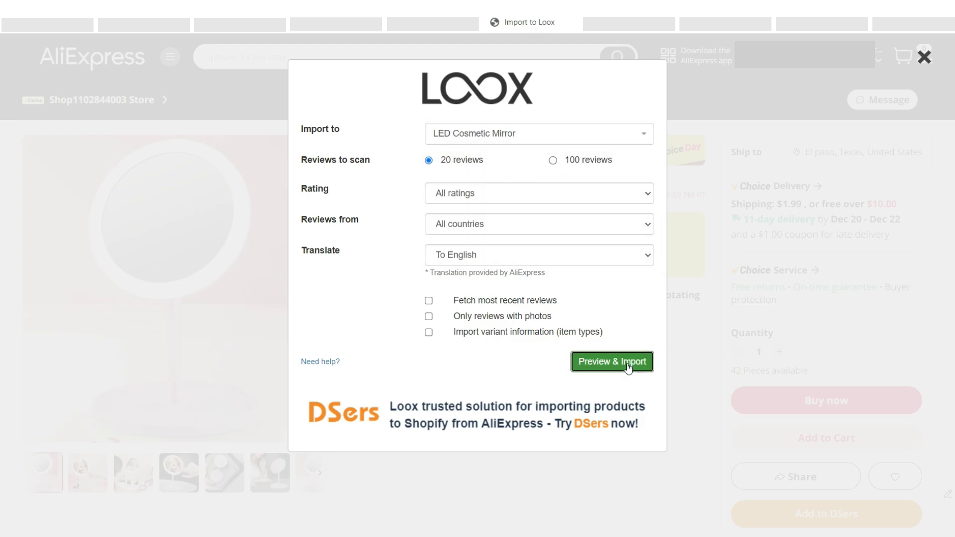
pyautogui.click(600, 363)
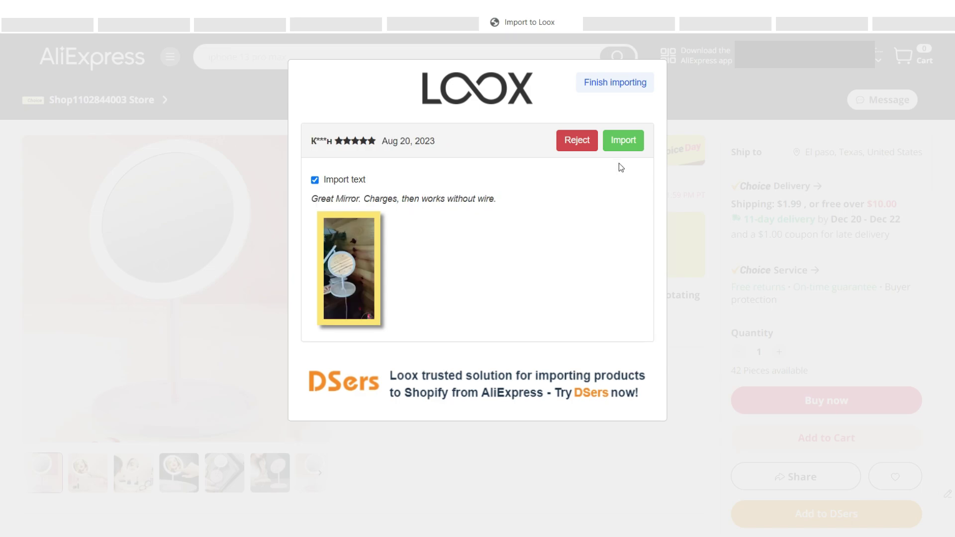
pyautogui.click(623, 142)
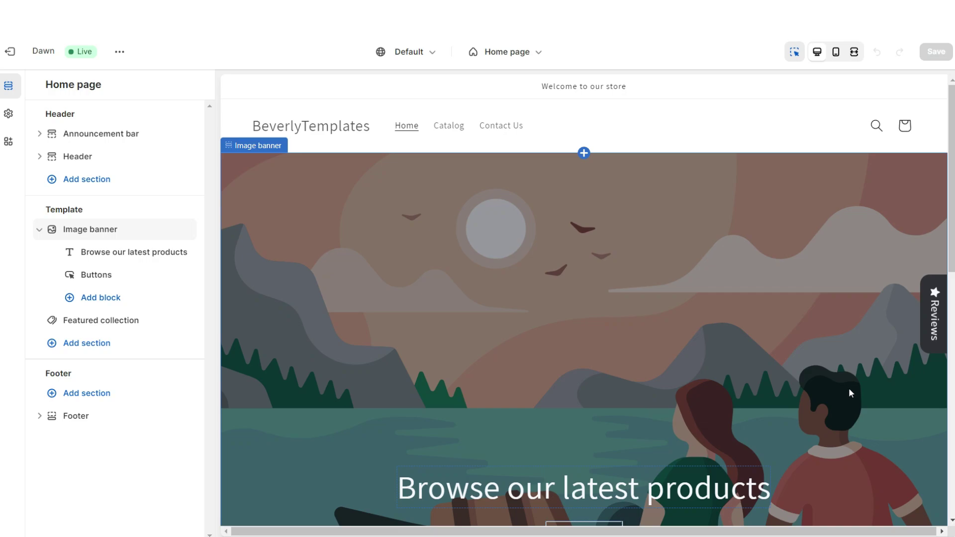
# - Preview the storefront in mobile layout, then at full width
pyautogui.scroll(-1, 853, 392)
pyautogui.scroll(-6, 858, 395)
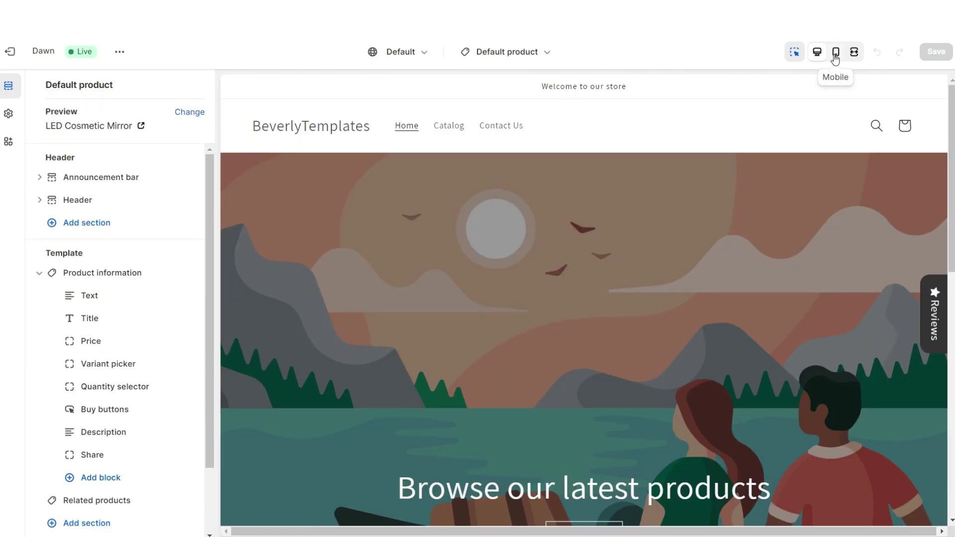
pyautogui.click(835, 53)
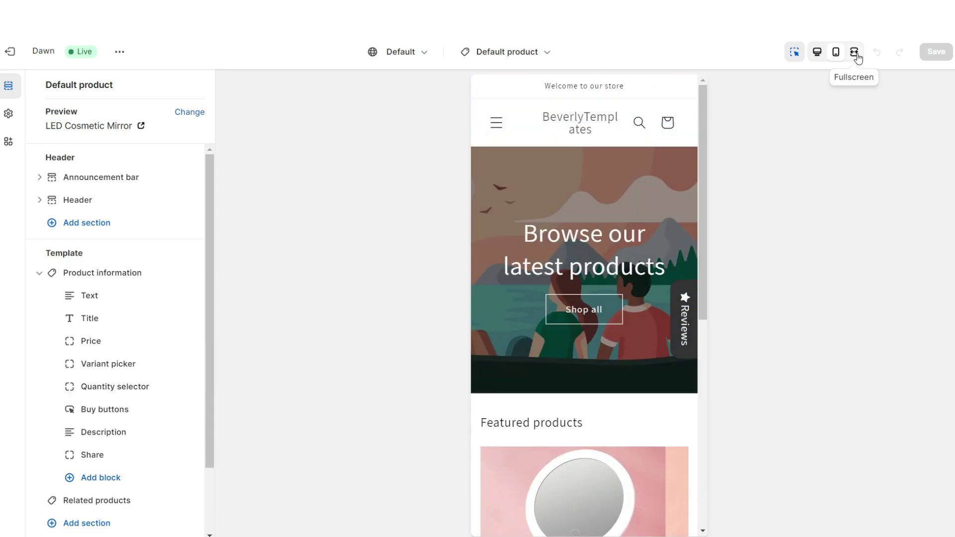
pyautogui.click(854, 52)
pyautogui.scroll(-8, 951, 150)
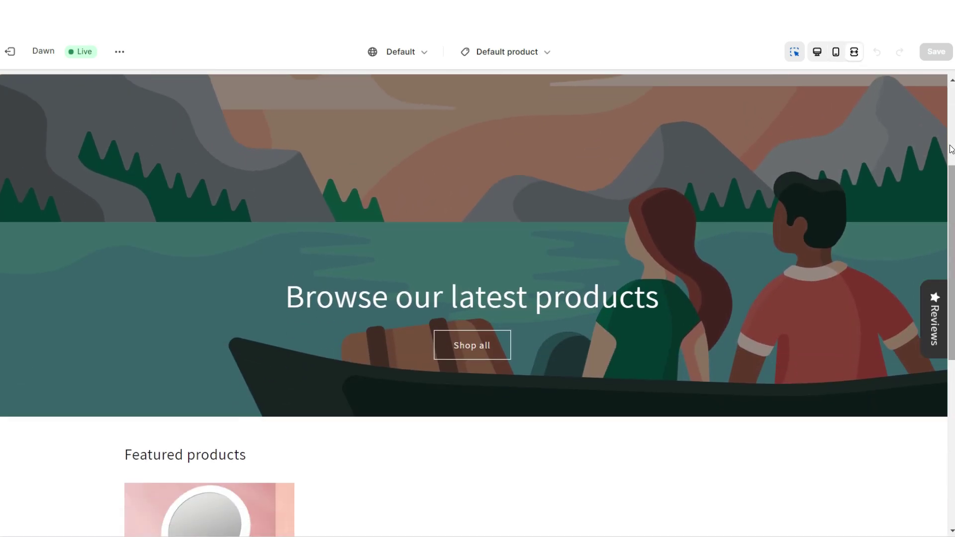
pyautogui.scroll(-1, 951, 149)
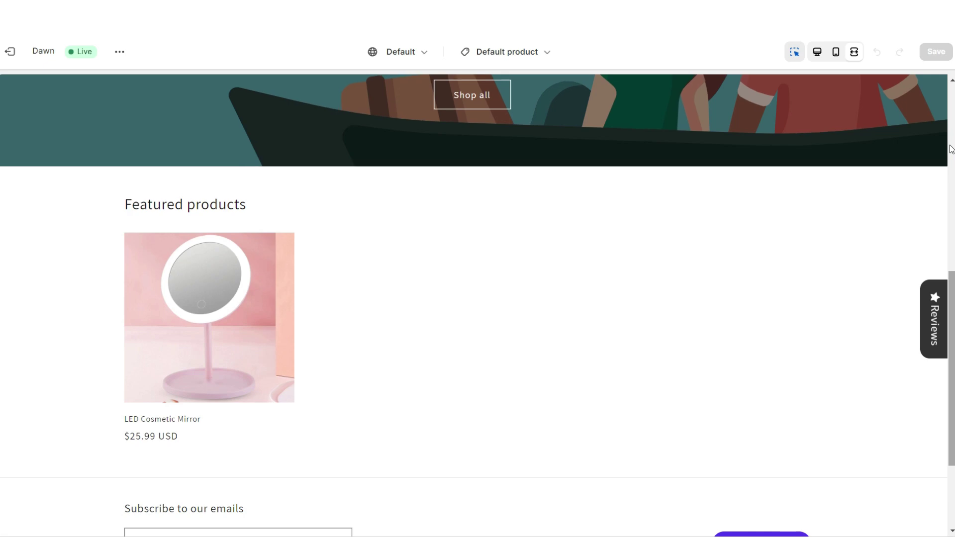
# - Add a Loox Trust Badge block under the LED Cosmetic Mirror product title
pyautogui.click(209, 318)
pyautogui.click(366, 366)
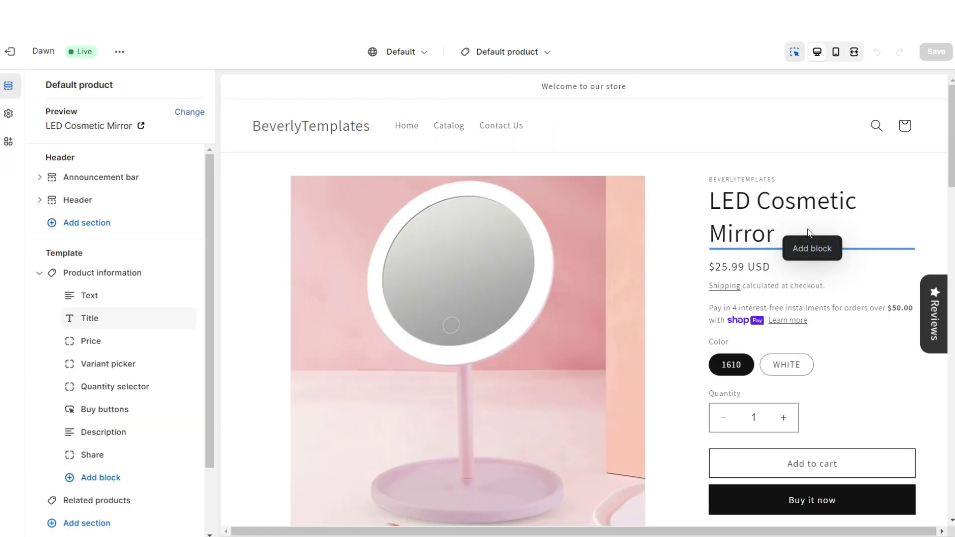
pyautogui.click(815, 250)
pyautogui.scroll(-10, 807, 421)
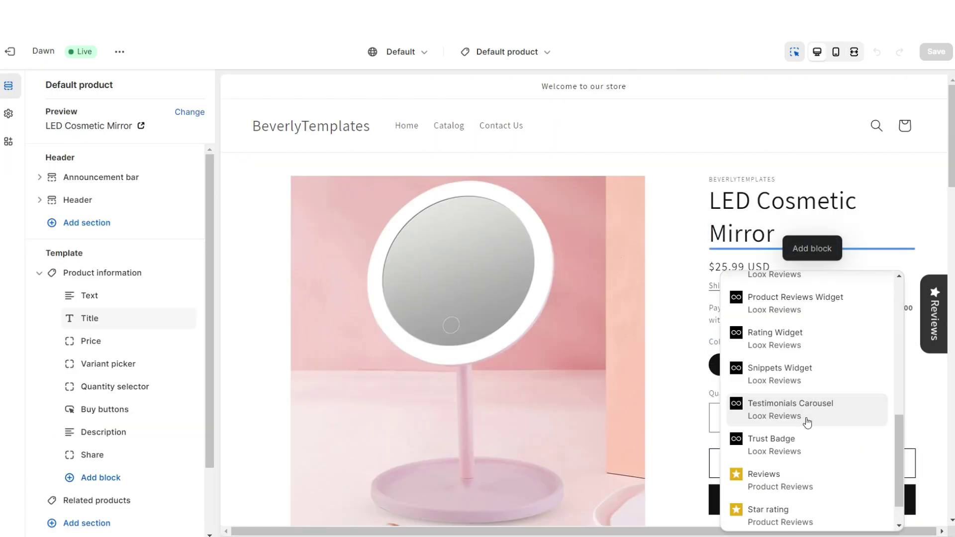
pyautogui.click(795, 442)
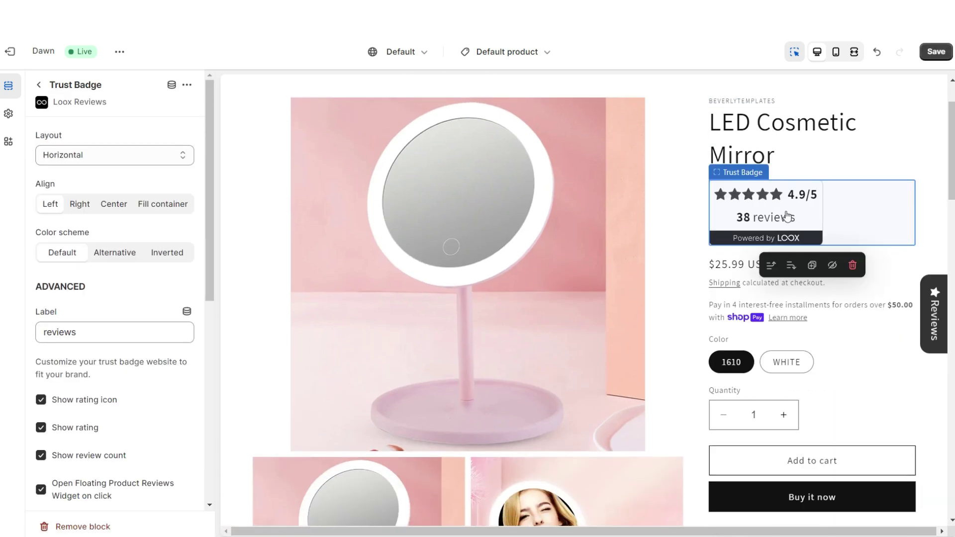
# - Check the 4.9/5, 38-review badge popup and floating reviews panel, then show app embeds
pyautogui.click(786, 214)
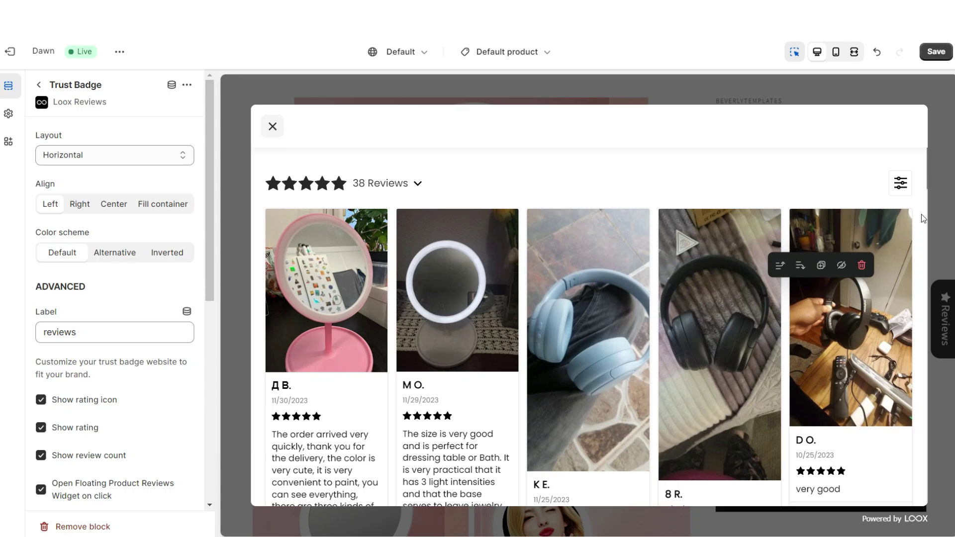
pyautogui.scroll(-10, 921, 217)
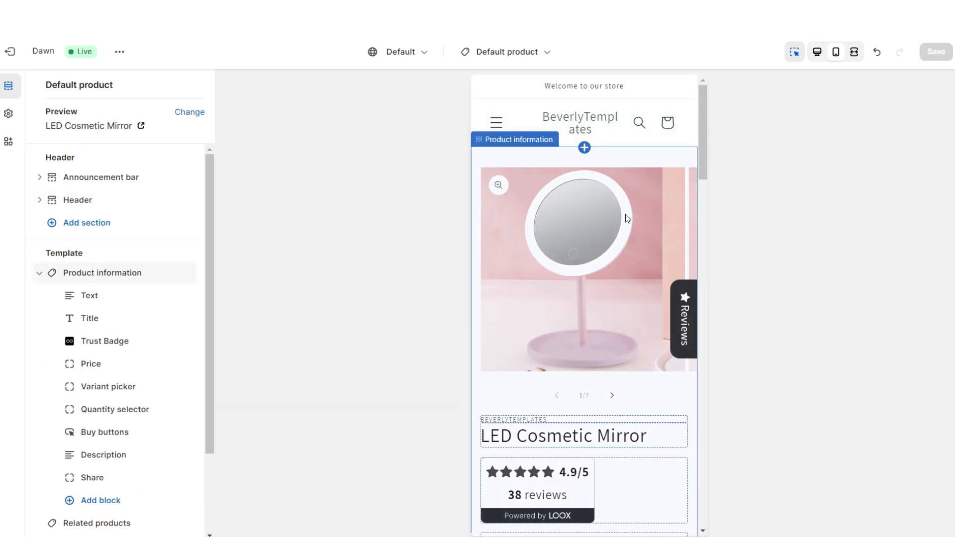
pyautogui.scroll(-3, 683, 216)
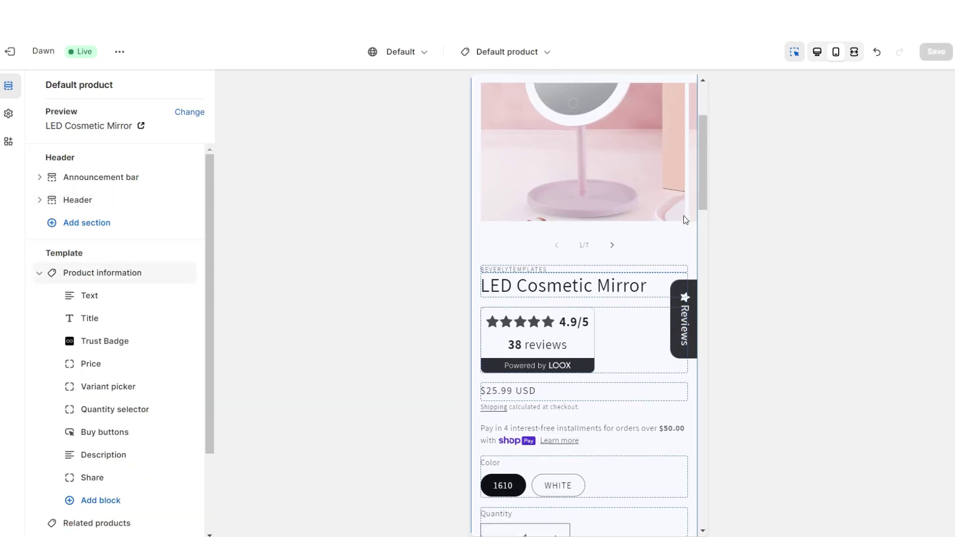
pyautogui.scroll(-3, 684, 216)
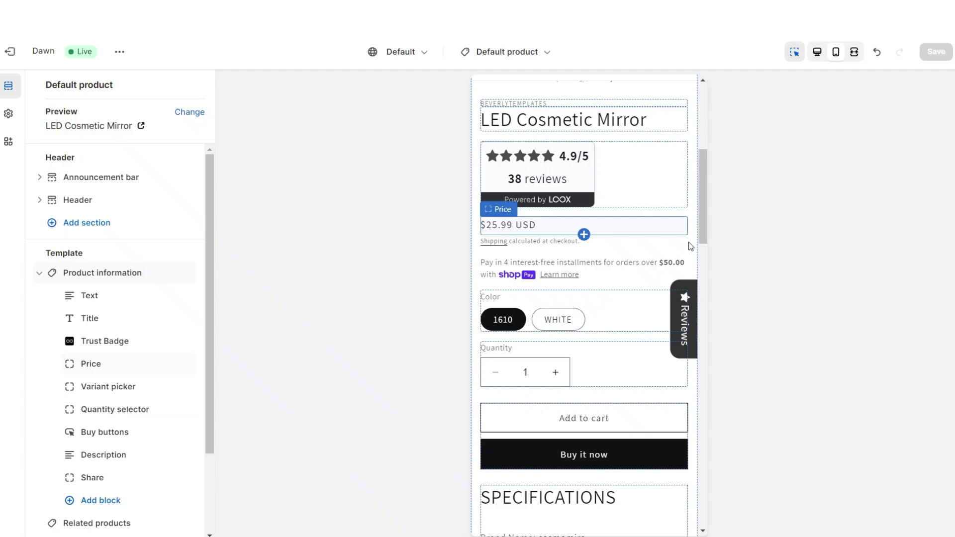
pyautogui.click(687, 302)
pyautogui.click(689, 313)
pyautogui.scroll(-2, 694, 328)
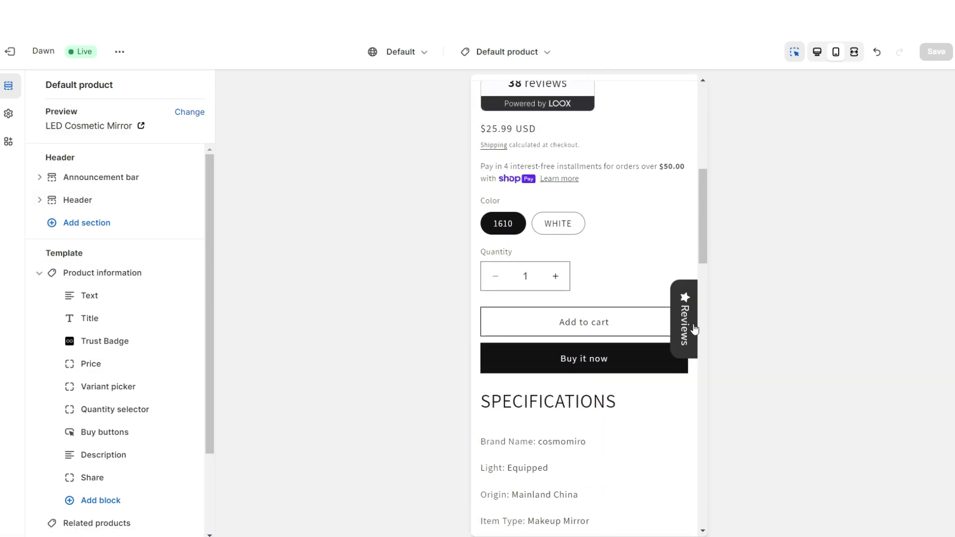
pyautogui.scroll(-1, 695, 328)
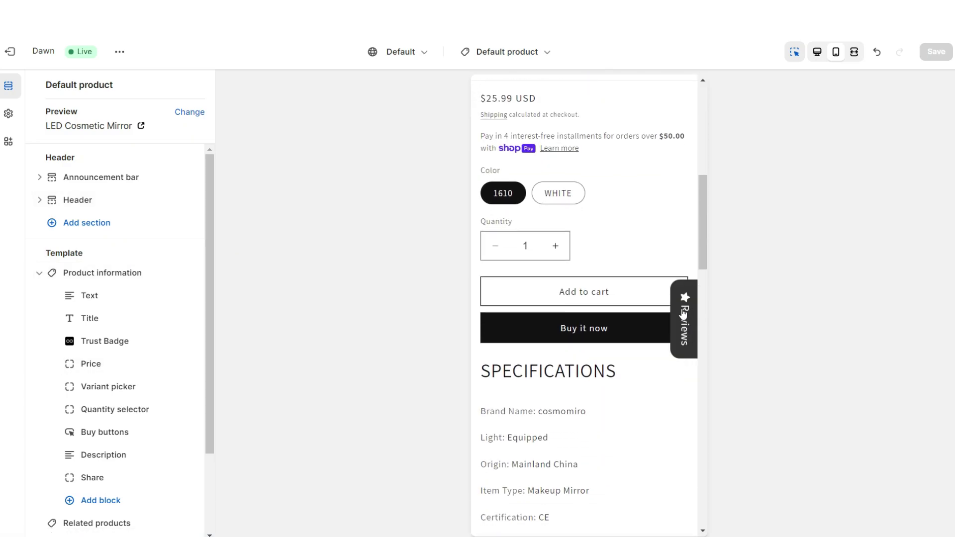
pyautogui.click(9, 149)
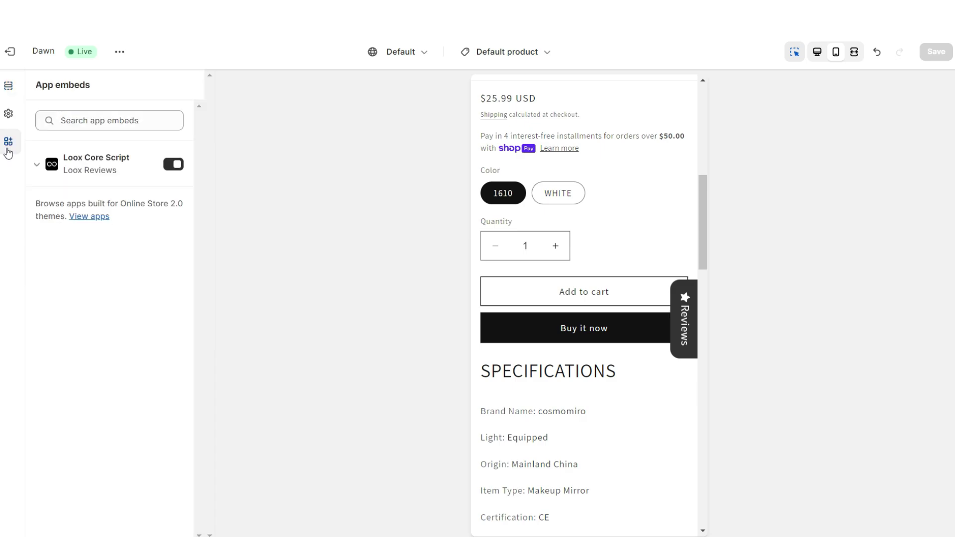
# - Enable the Loox Core Script embed and add a Loox Rating Widget with stars about 30 px
pyautogui.click(174, 165)
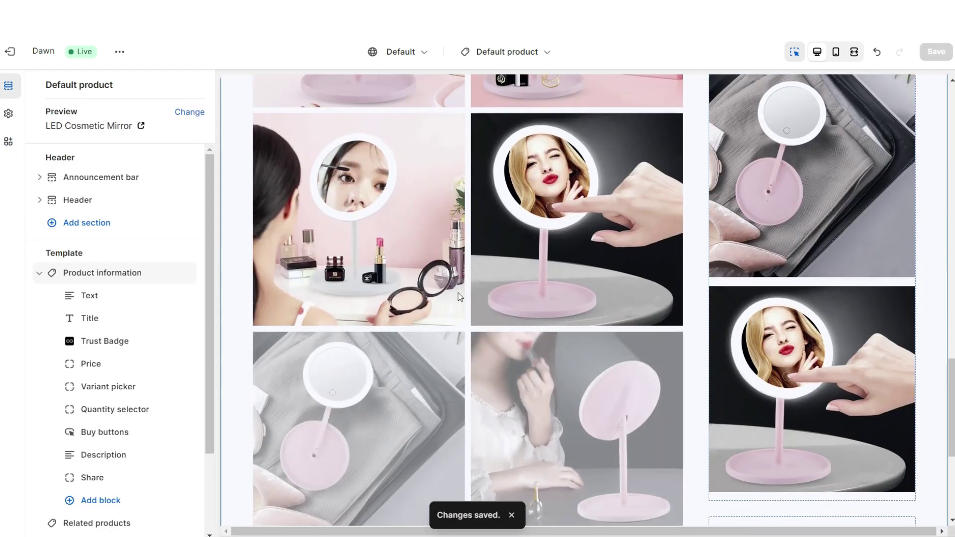
pyautogui.scroll(-5, 460, 296)
pyautogui.click(583, 318)
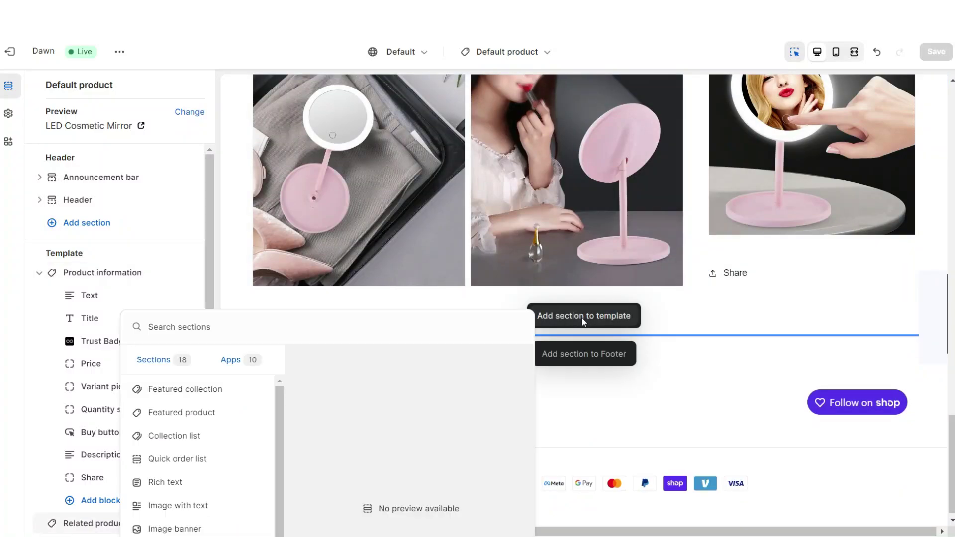
pyautogui.click(229, 228)
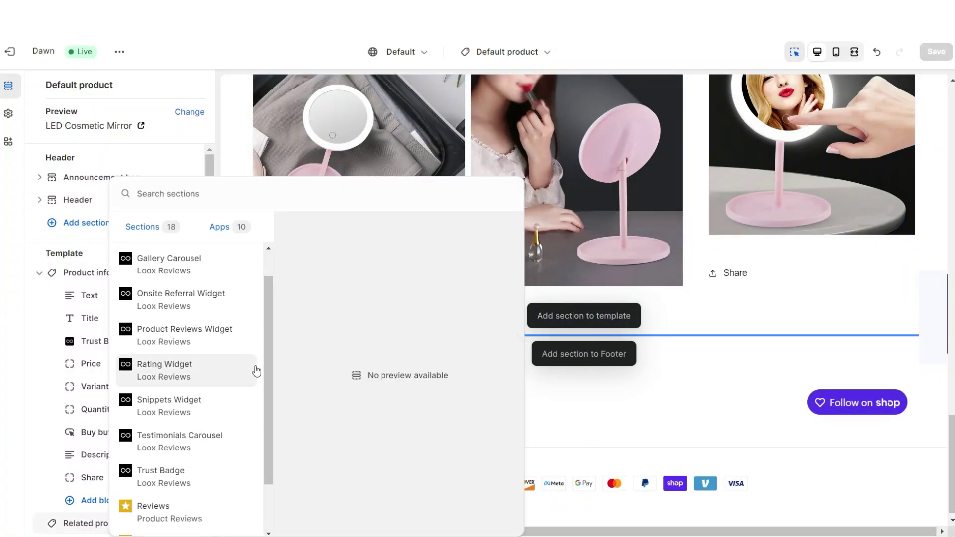
pyautogui.click(253, 372)
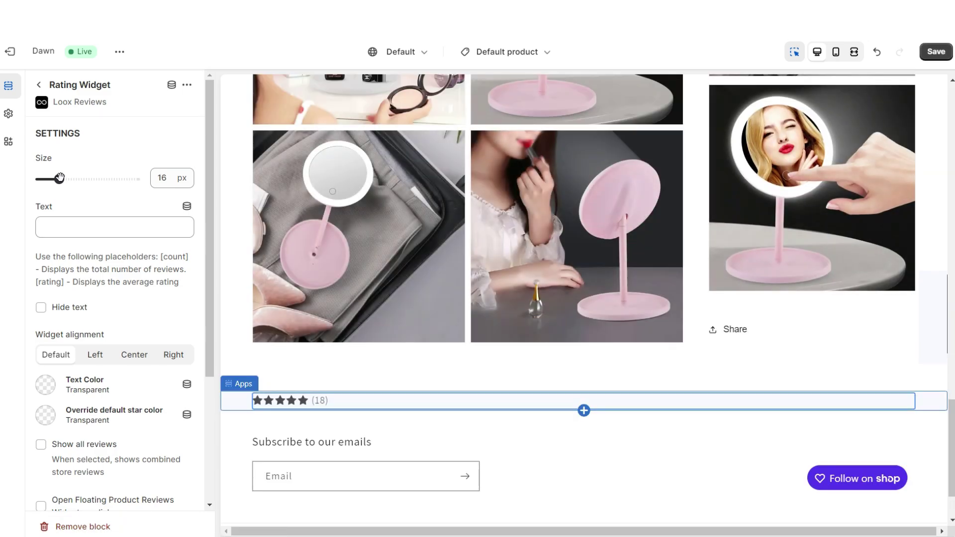
pyautogui.moveTo(59, 177); pyautogui.dragTo(93, 178)
# - Add the Loox Product Reviews Widget section below the mirror's product images
pyautogui.click(584, 448)
pyautogui.click(242, 376)
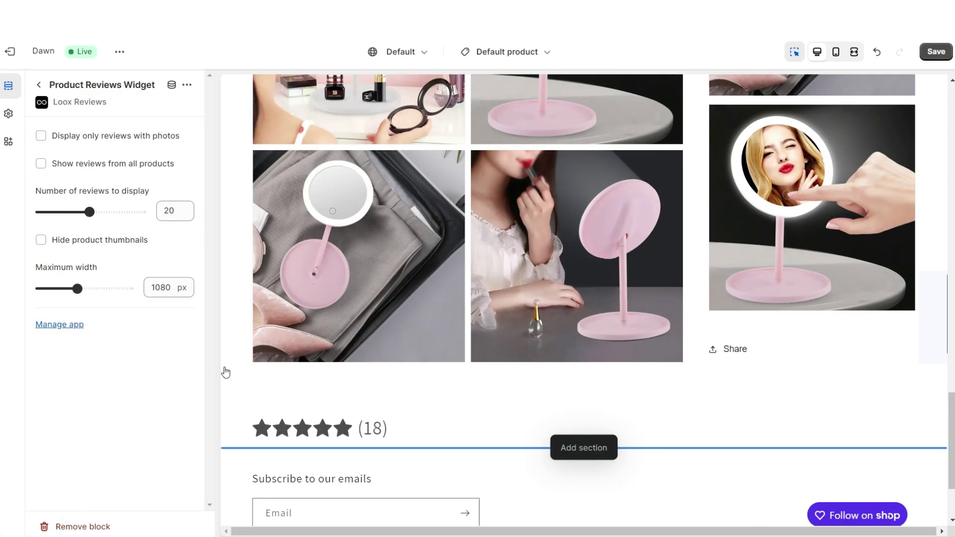
pyautogui.scroll(-10, 351, 359)
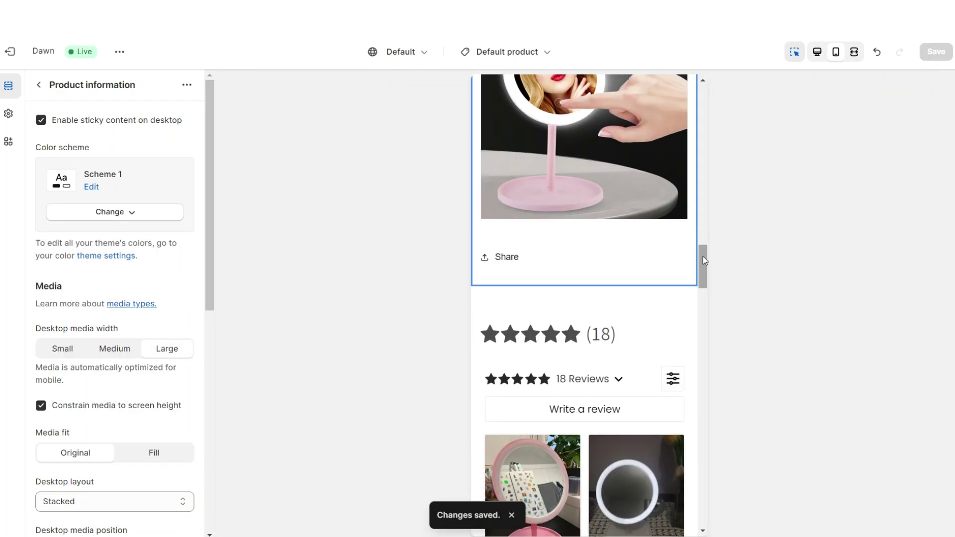
pyautogui.scroll(-6, 702, 256)
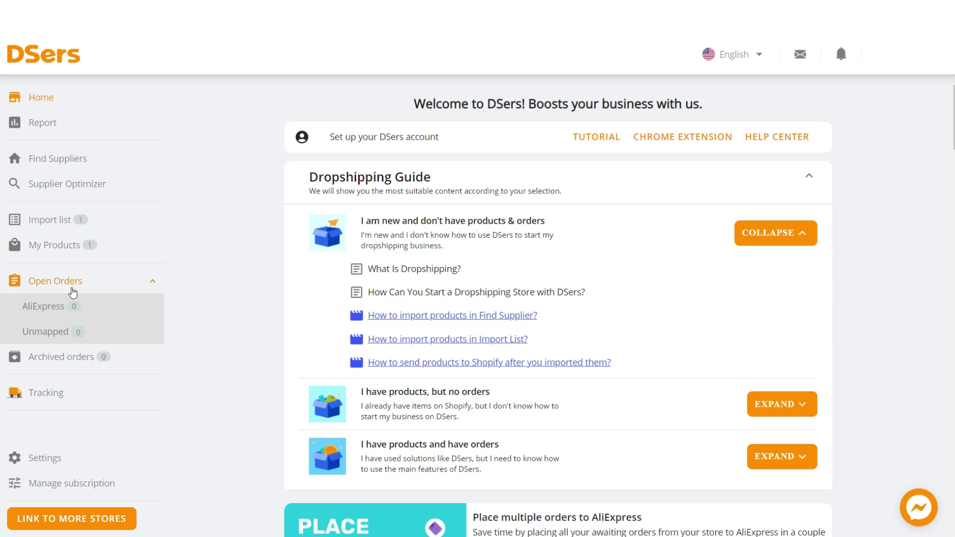
# - Show DSers' open AliExpress orders on the Awaiting payment tab
pyautogui.click(64, 305)
pyautogui.click(472, 254)
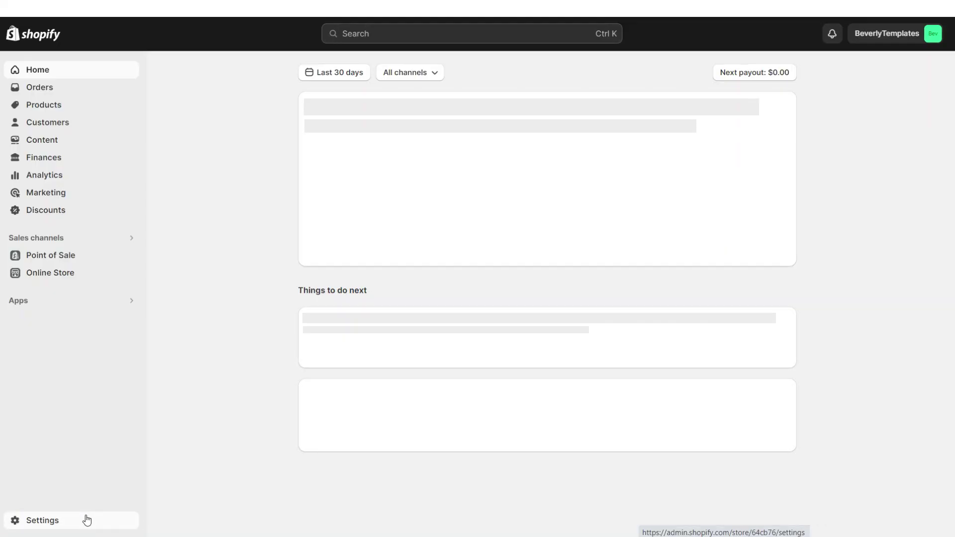
# - Open the Shopify store settings and scroll through the policies page
pyautogui.click(85, 517)
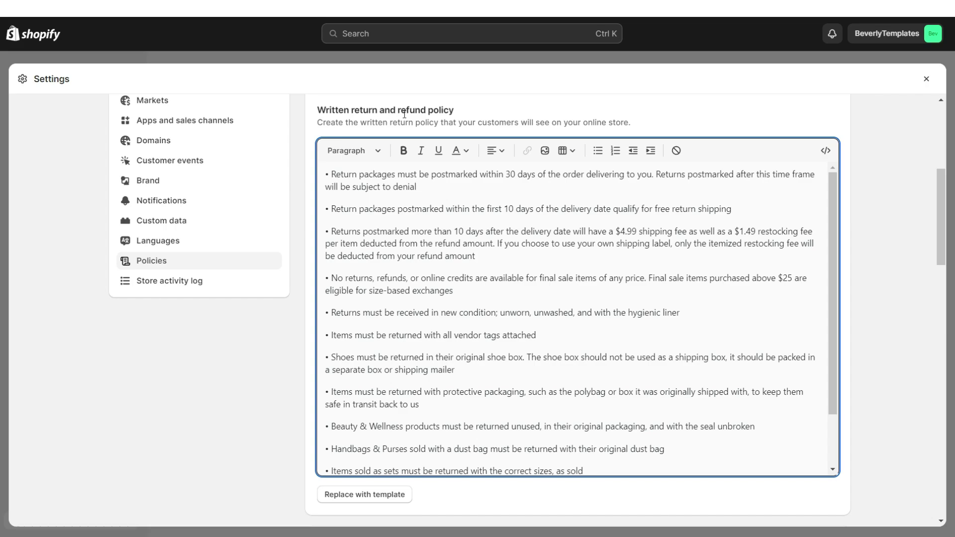
pyautogui.scroll(-10, 378, 164)
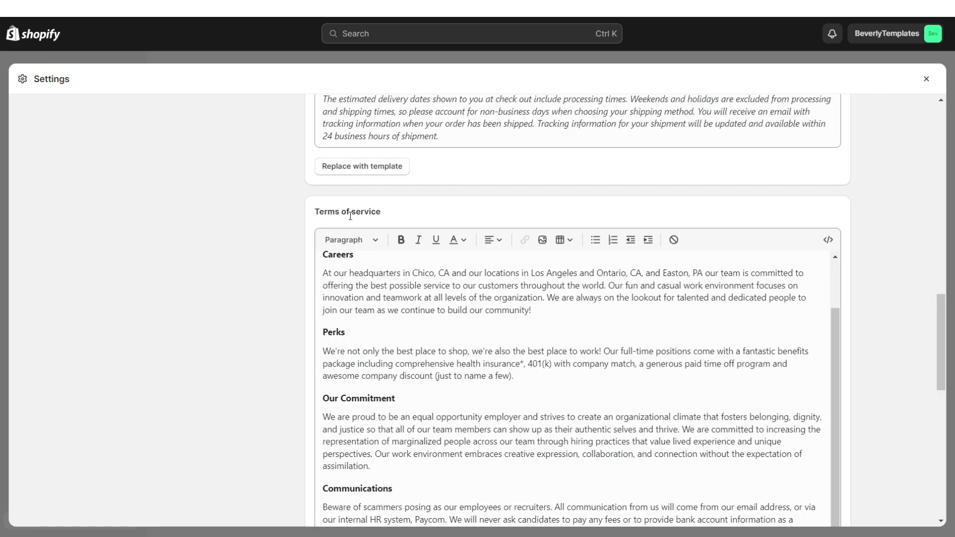
pyautogui.scroll(-8, 350, 216)
pyautogui.scroll(10, 308, 490)
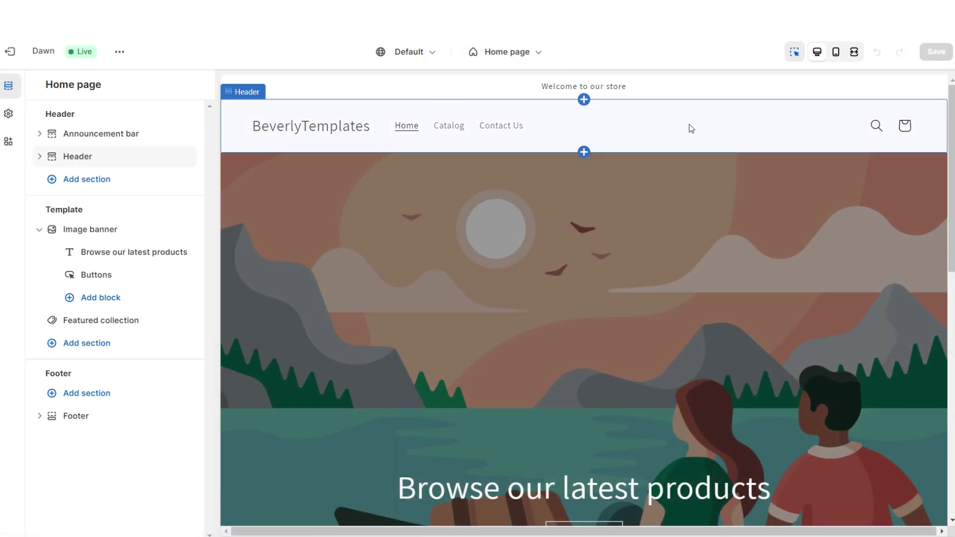
# - Set the header's desktop logo position to Top center
pyautogui.click(688, 124)
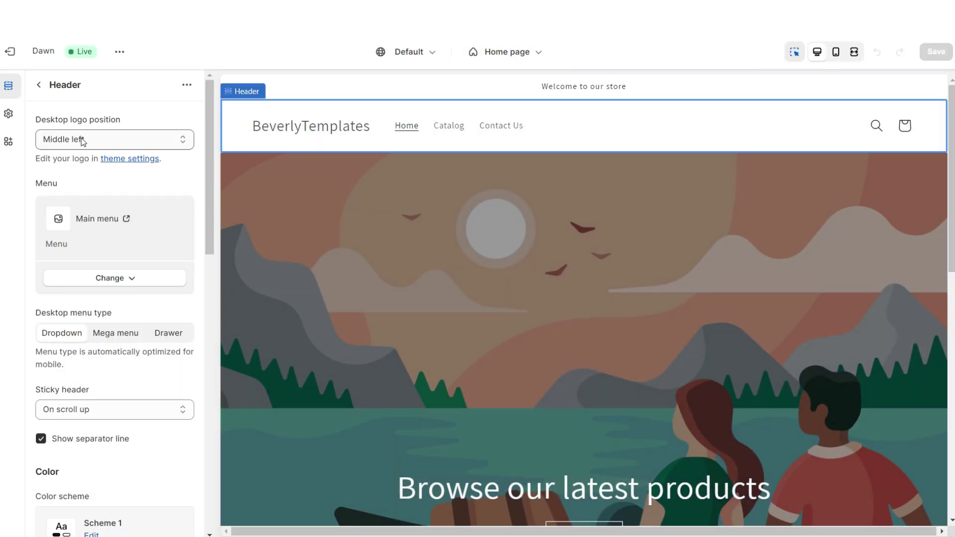
pyautogui.click(97, 145)
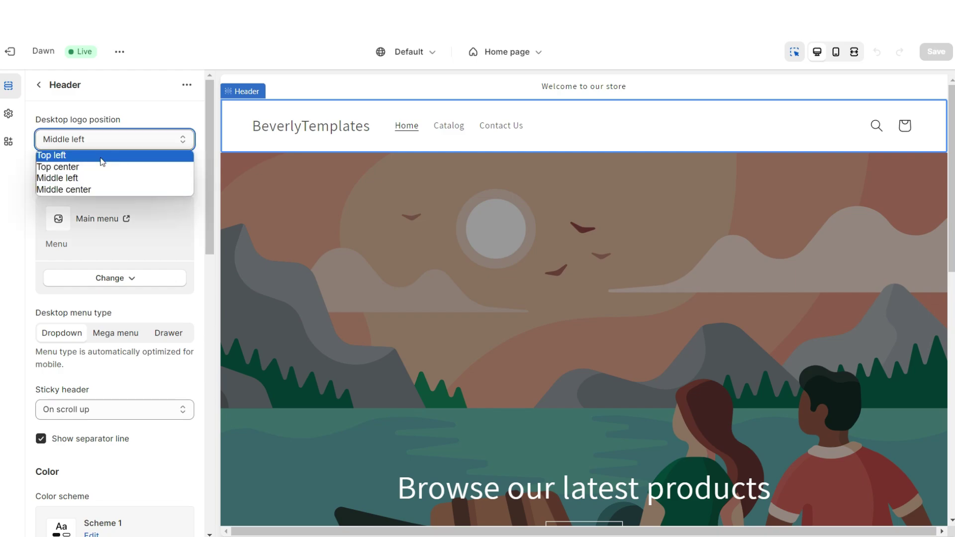
pyautogui.click(101, 167)
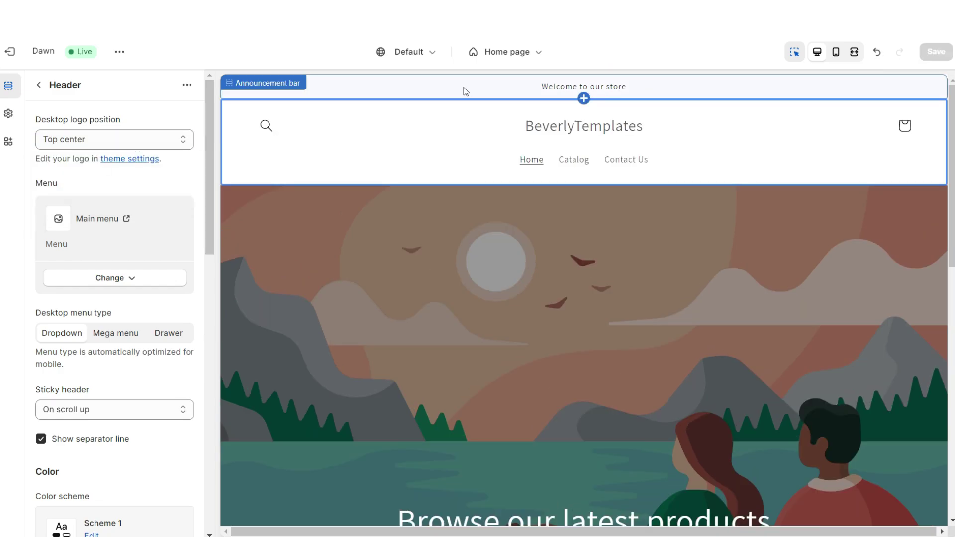
# - Show social icons on desktop in the announcement bar and delete the Welcome to our store announcement
pyautogui.click(464, 91)
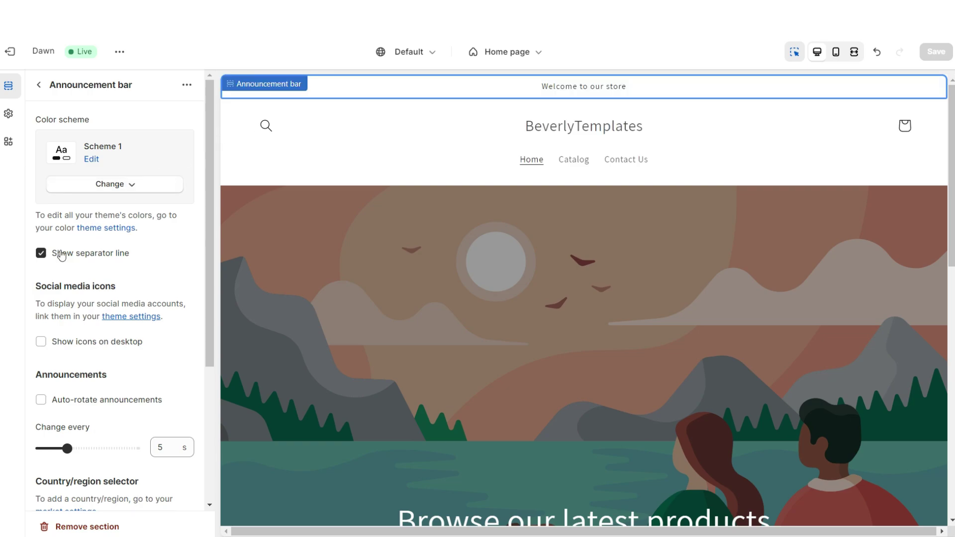
pyautogui.click(41, 343)
pyautogui.click(14, 119)
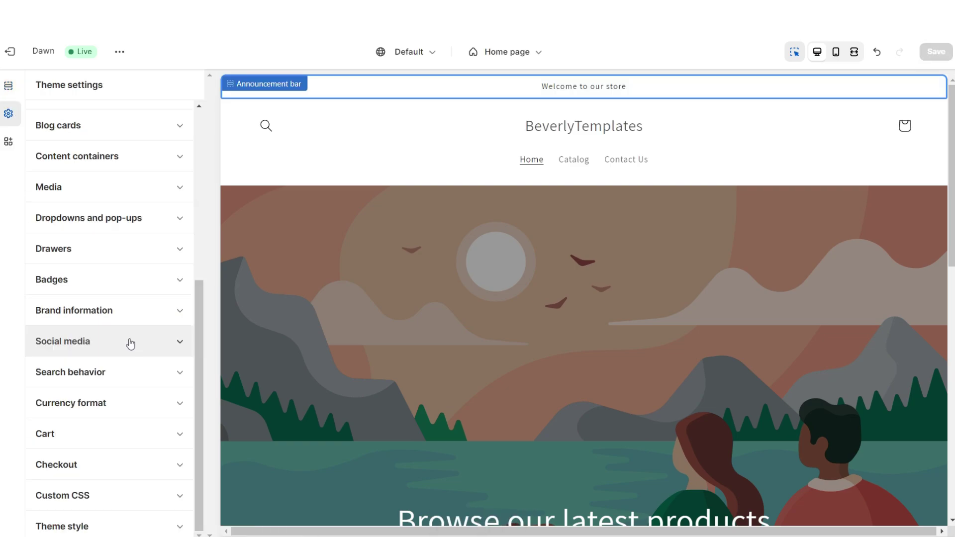
pyautogui.click(129, 344)
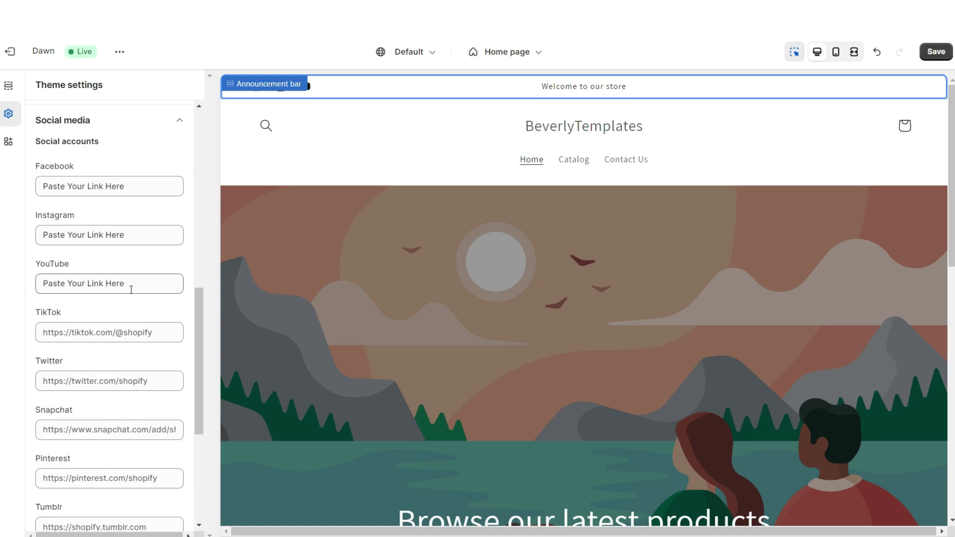
pyautogui.scroll(1, 196, 217)
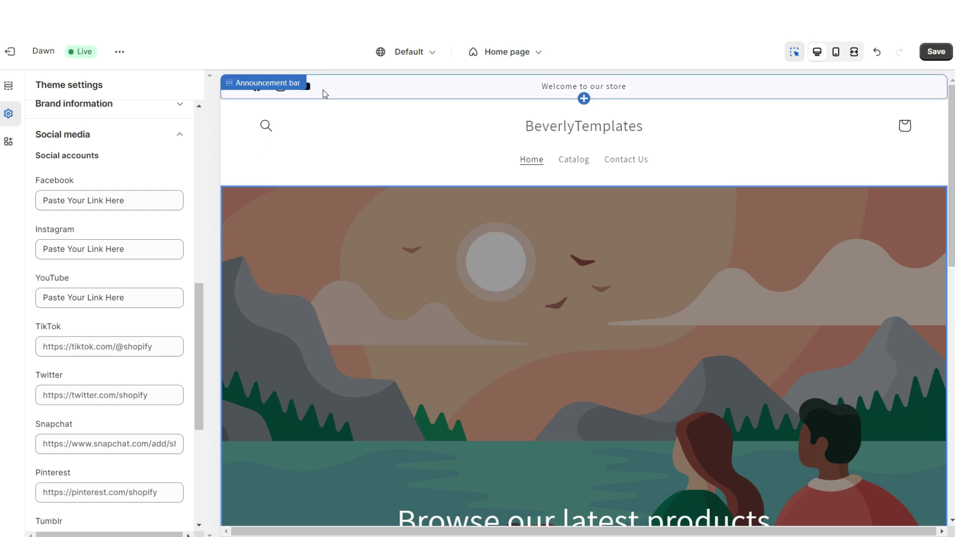
pyautogui.scroll(-15, 323, 89)
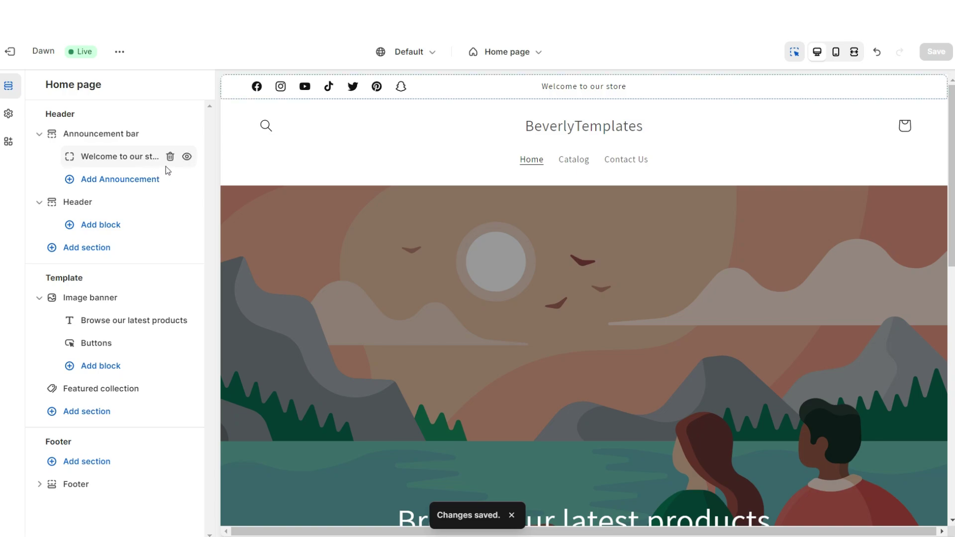
pyautogui.click(171, 156)
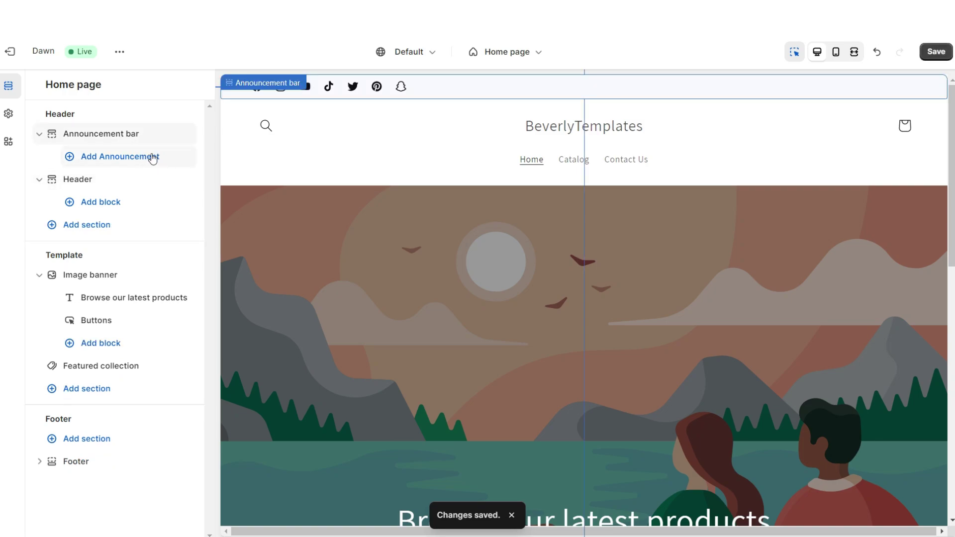
# - Give colour Scheme 2 a black background and white text
pyautogui.click(8, 114)
pyautogui.click(70, 148)
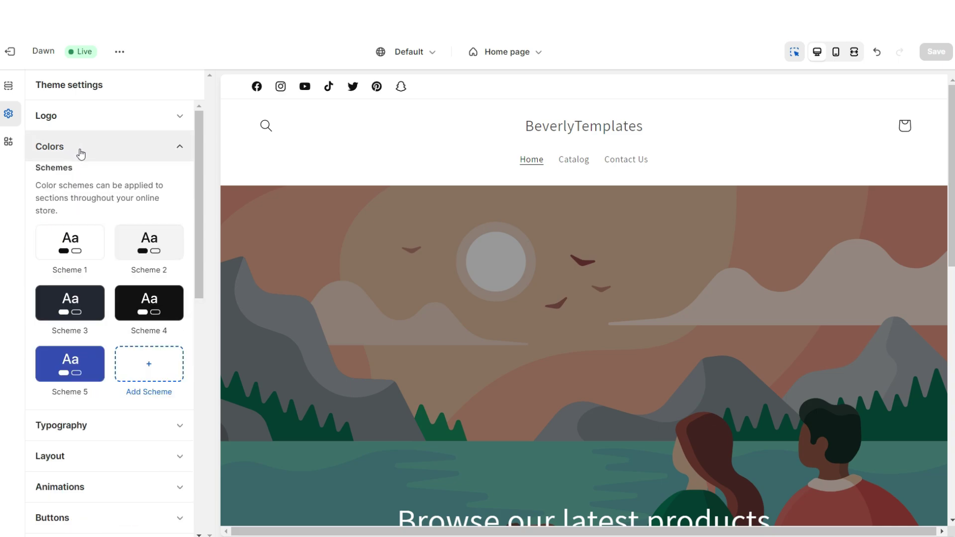
pyautogui.click(143, 245)
pyautogui.click(48, 213)
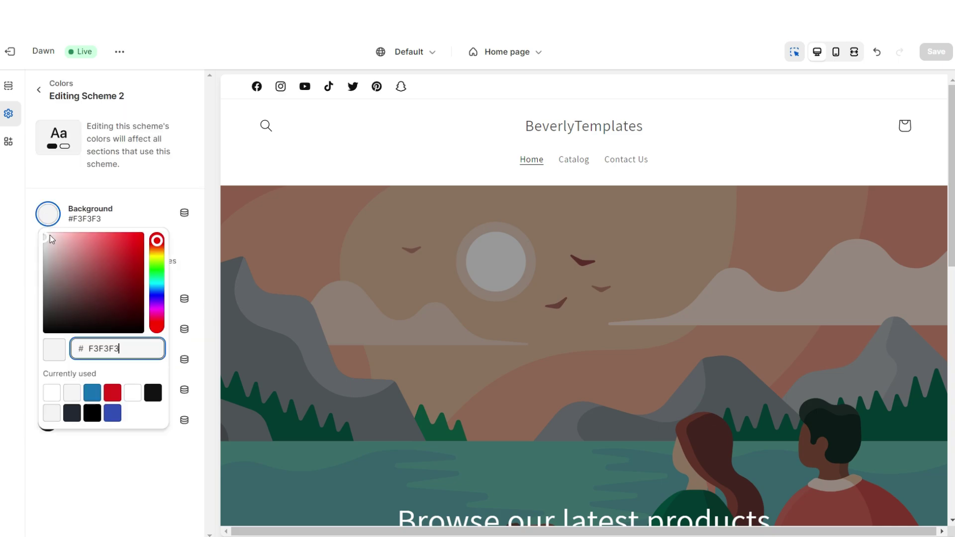
pyautogui.moveTo(51, 238); pyautogui.dragTo(25, 359)
pyautogui.click(13, 369)
pyautogui.click(48, 298)
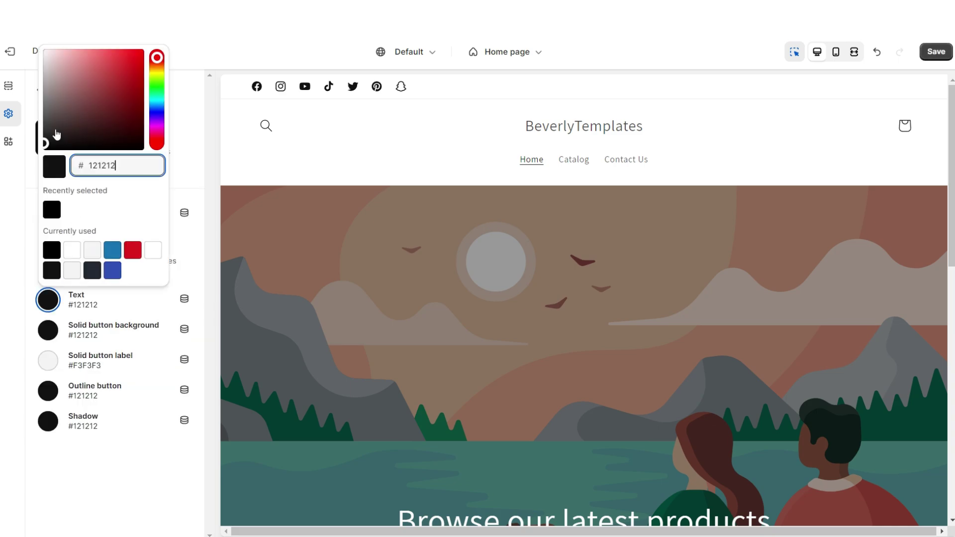
pyautogui.moveTo(50, 139); pyautogui.dragTo(29, 36)
# - Make Scheme 2 buttons white with black labels, outline white, and add a dark linear gradient
pyautogui.click(47, 329)
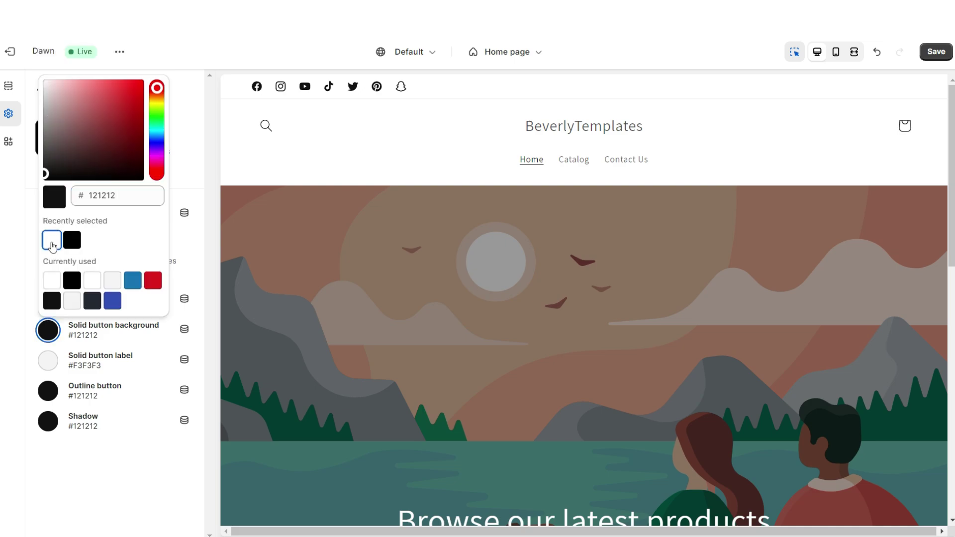
pyautogui.click(51, 241)
pyautogui.click(53, 366)
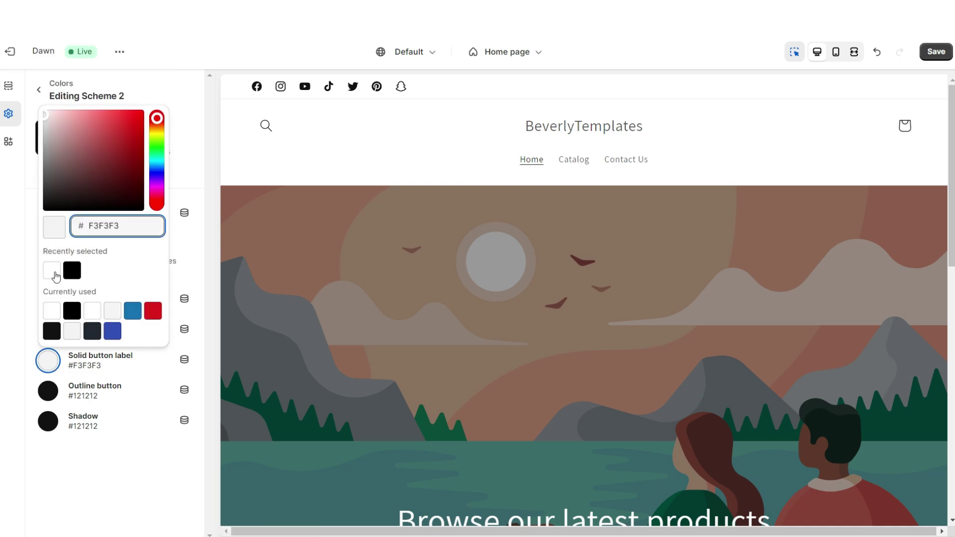
pyautogui.click(71, 270)
pyautogui.click(49, 392)
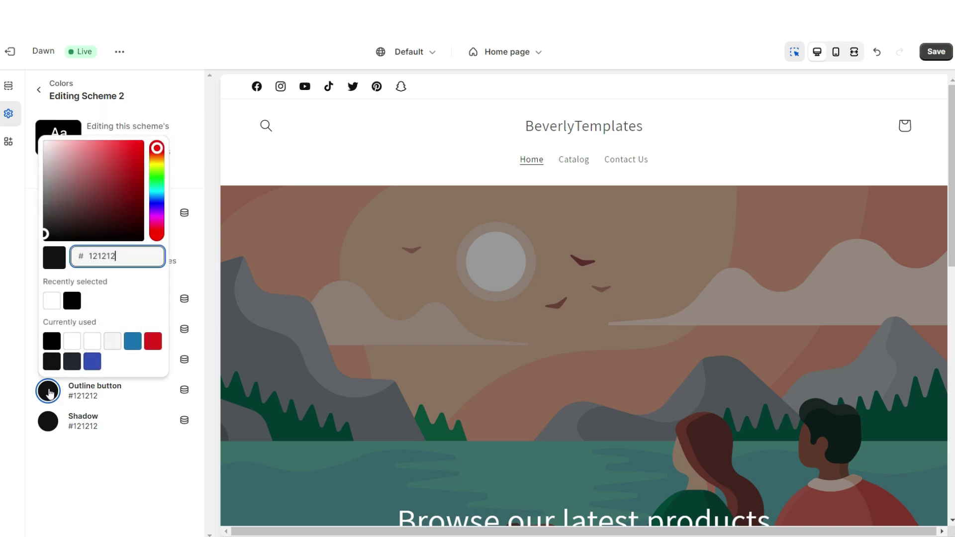
pyautogui.click(51, 300)
pyautogui.click(50, 252)
pyautogui.click(50, 252)
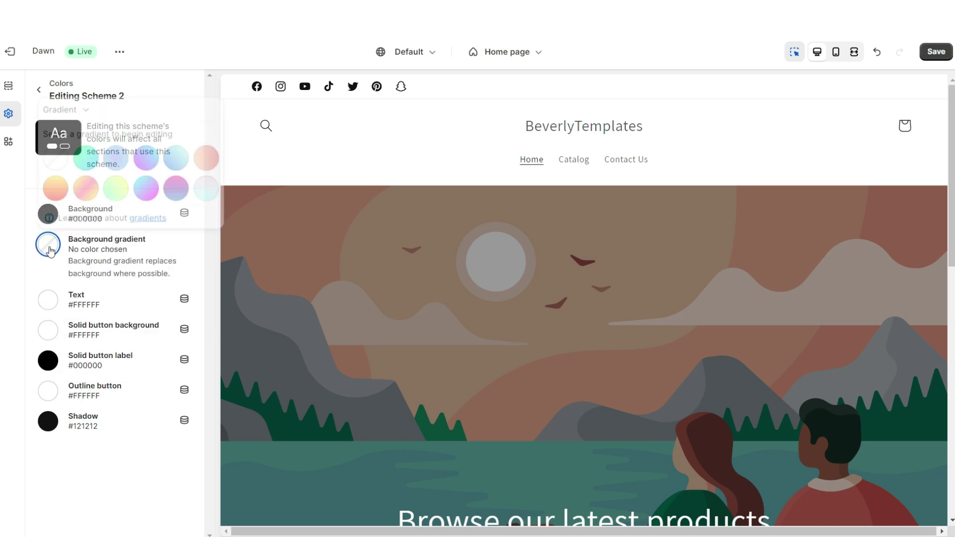
pyautogui.click(126, 199)
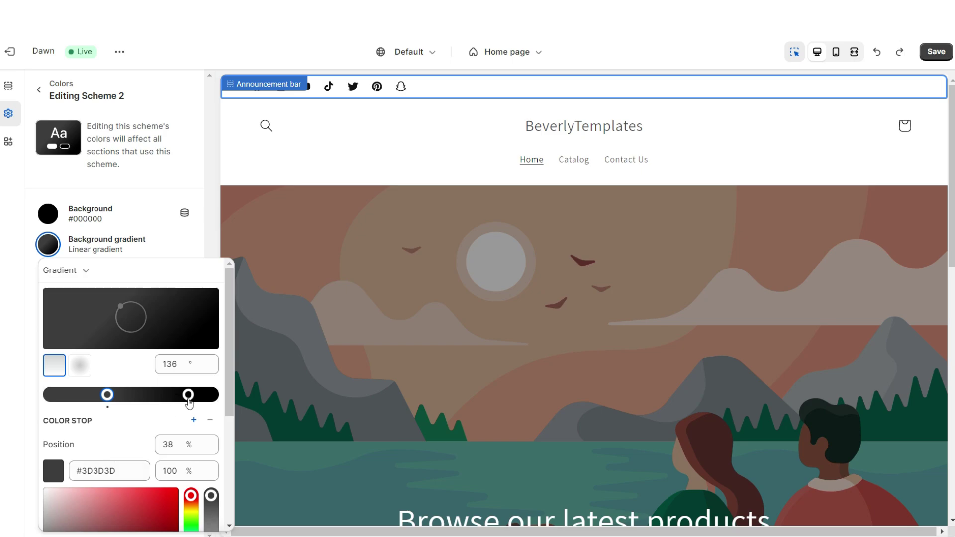
# - Apply colour Scheme 2 to the announcement bar
pyautogui.click(485, 82)
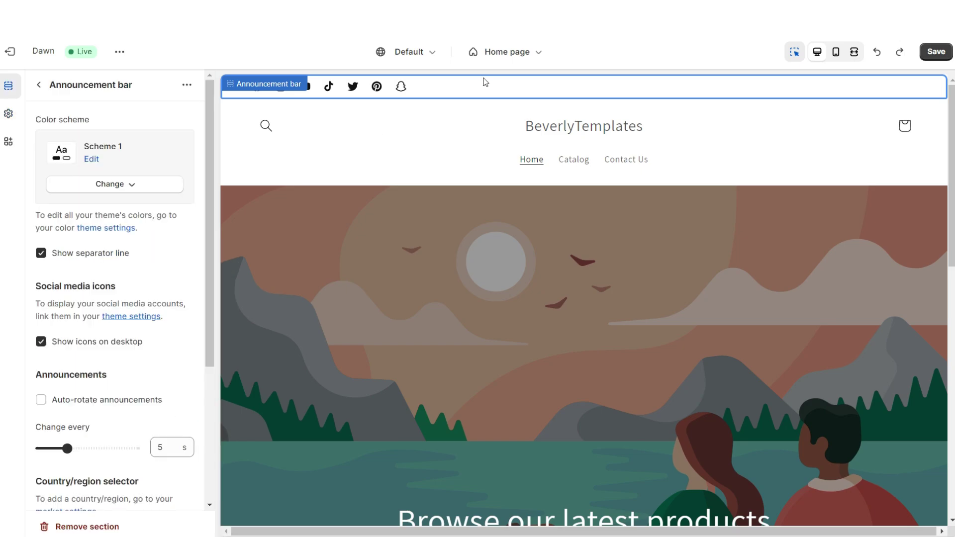
pyautogui.click(112, 184)
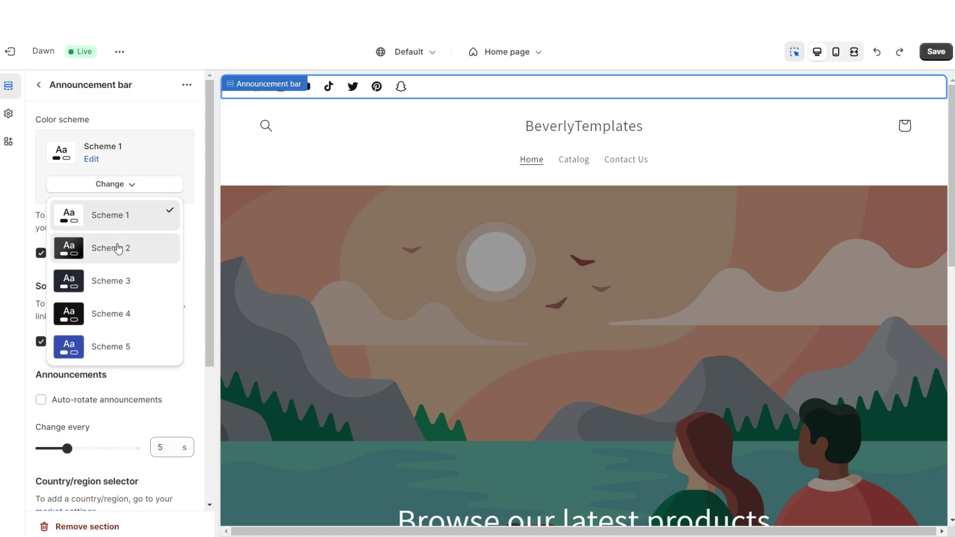
pyautogui.click(119, 247)
# - Set the SHOP ZONE image as the store logo at 300 px wide
pyautogui.click(134, 228)
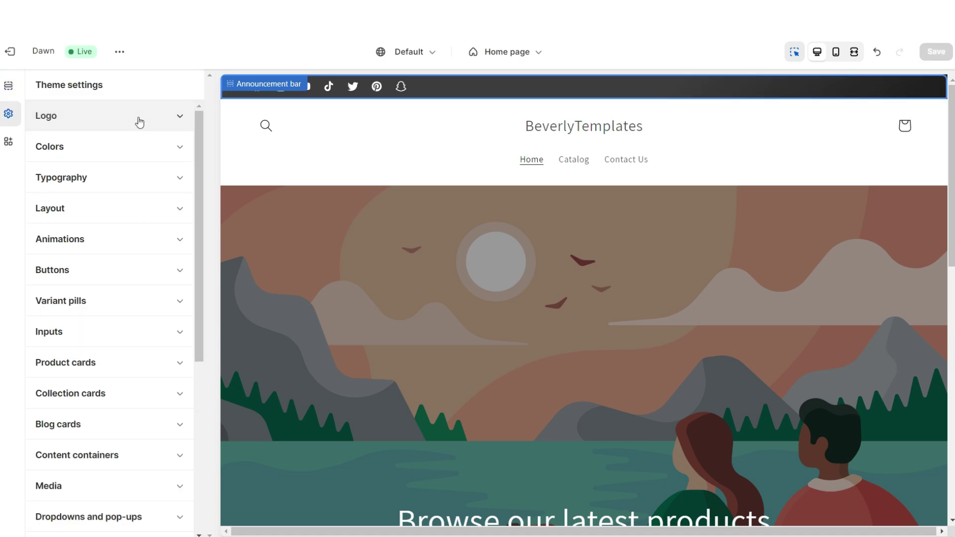
pyautogui.click(140, 120)
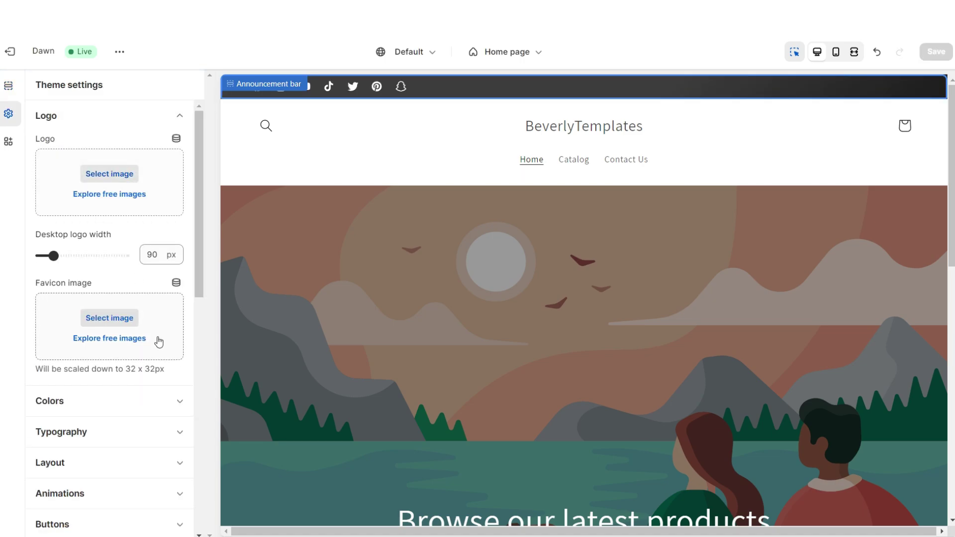
pyautogui.click(130, 176)
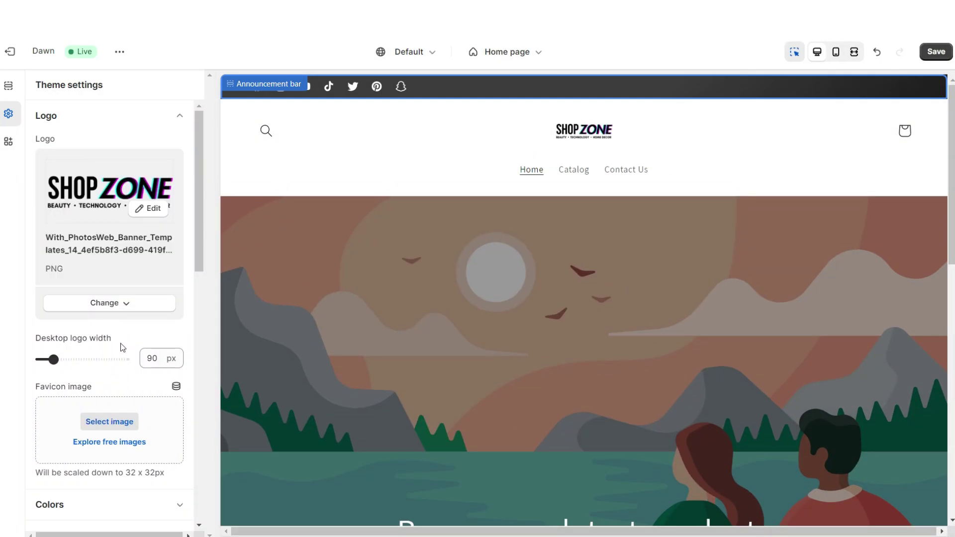
pyautogui.click(127, 359)
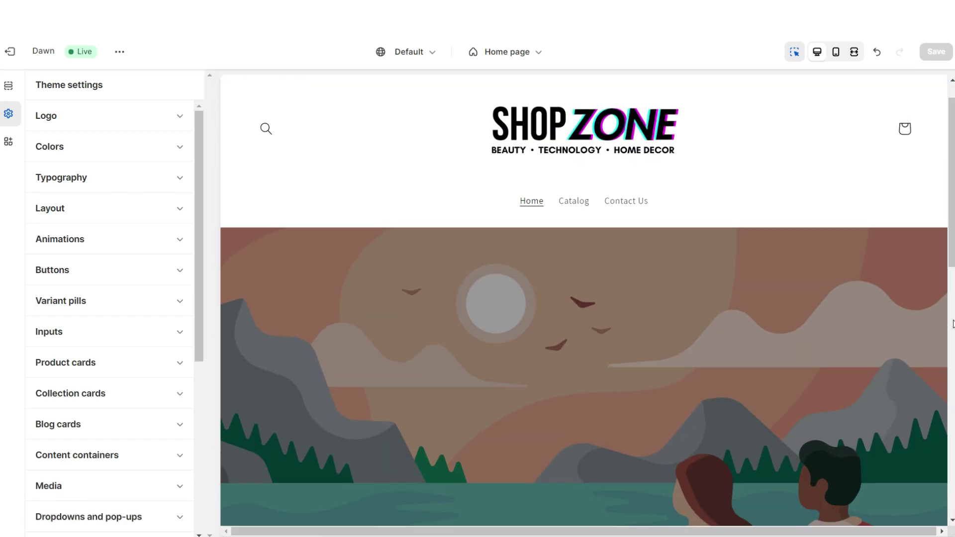
pyautogui.scroll(-5, 952, 323)
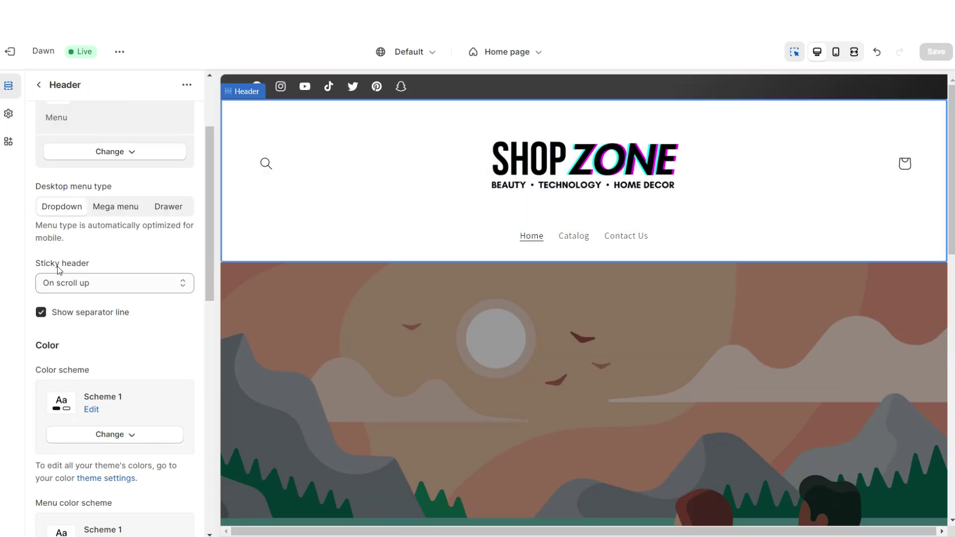
# - Set the header's sticky header option to None
pyautogui.click(62, 282)
pyautogui.click(69, 297)
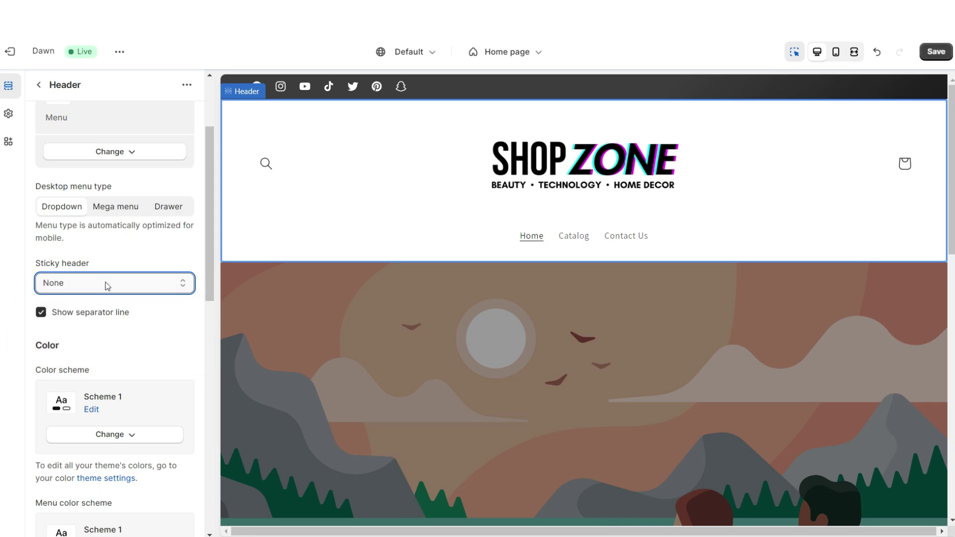
pyautogui.scroll(-5, 427, 287)
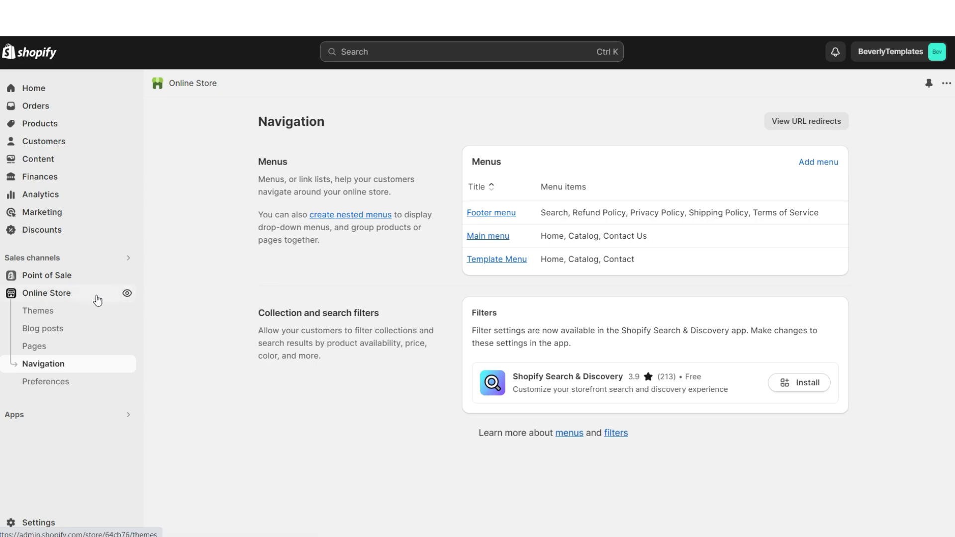
# - In the main menu, rename the Catalog item by typing 'Shop A'
pyautogui.click(490, 237)
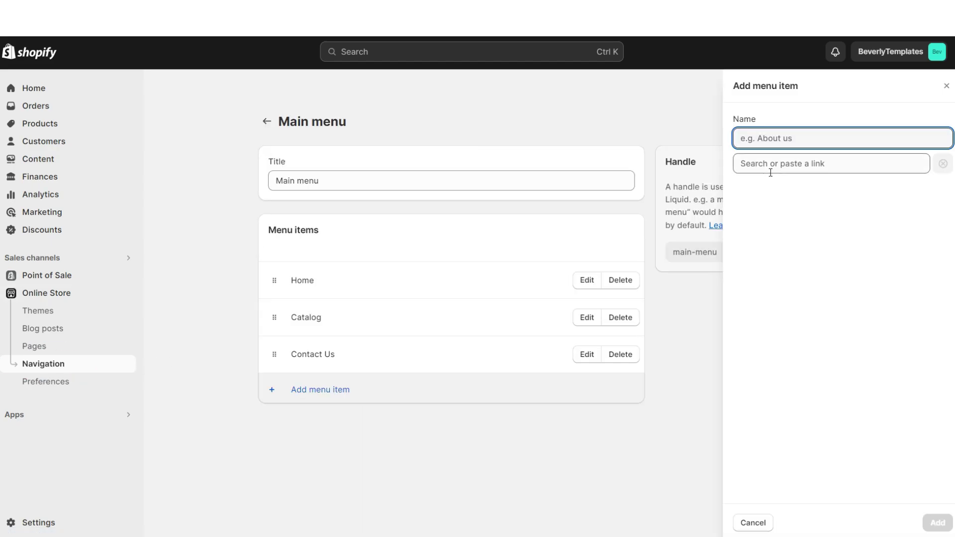
pyautogui.click(771, 165)
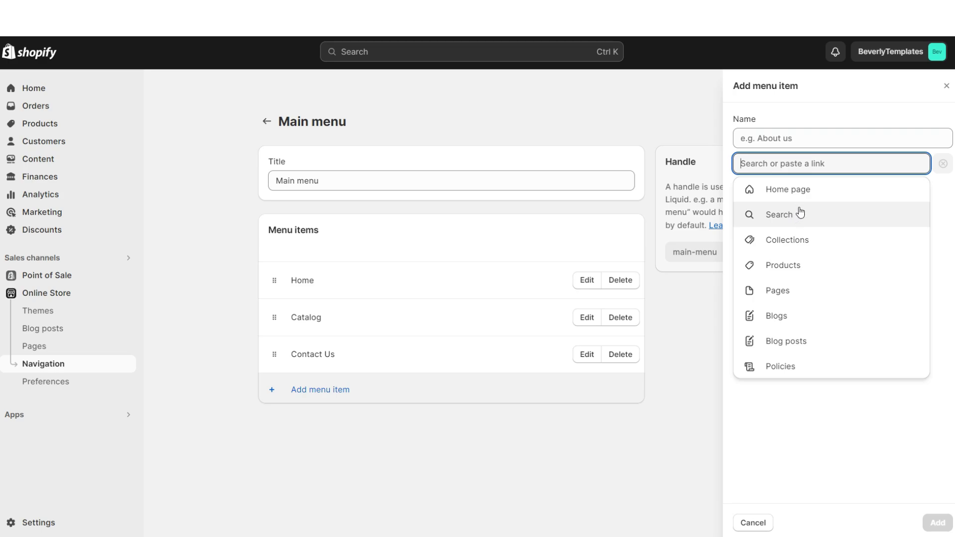
pyautogui.click(587, 318)
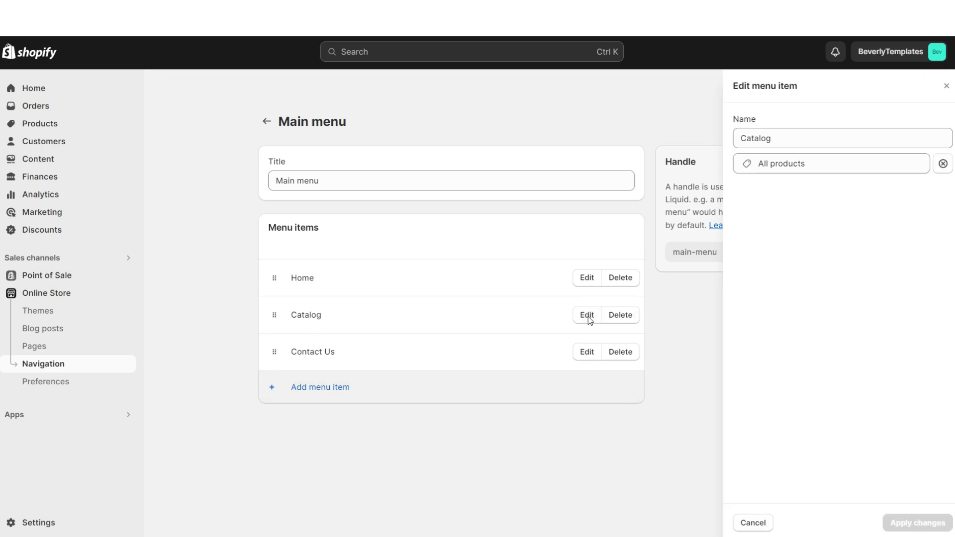
pyautogui.doubleClick(760, 139)
pyautogui.write('Shop A')
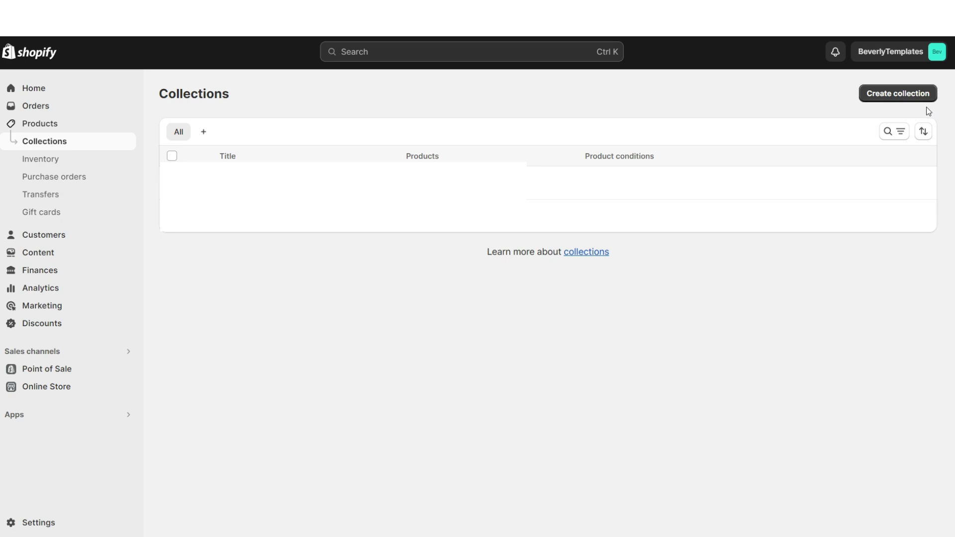
# - Create a 'Beauty' collection, add it to the main menu and move it higher
pyautogui.click(918, 98)
pyautogui.write('Beauty')
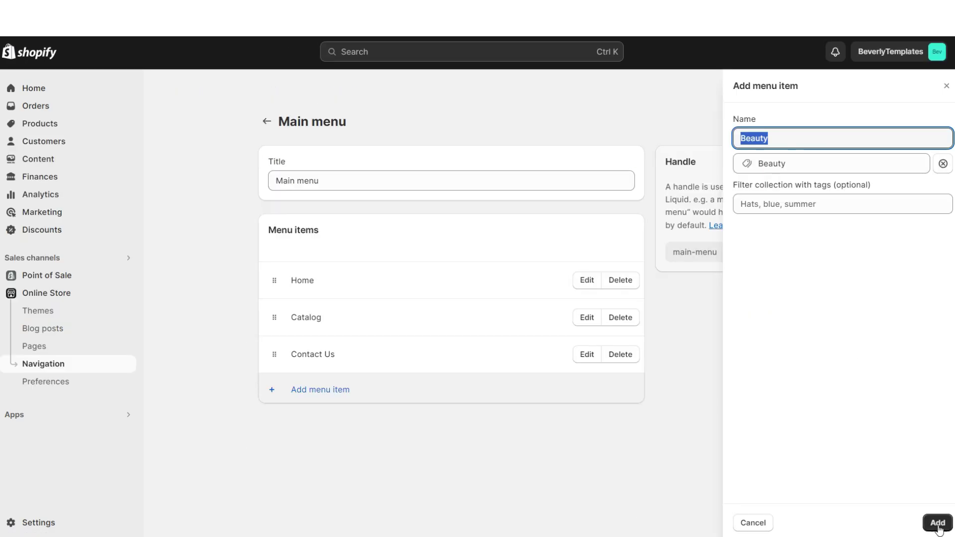
pyautogui.click(937, 522)
pyautogui.moveTo(274, 389); pyautogui.dragTo(276, 358)
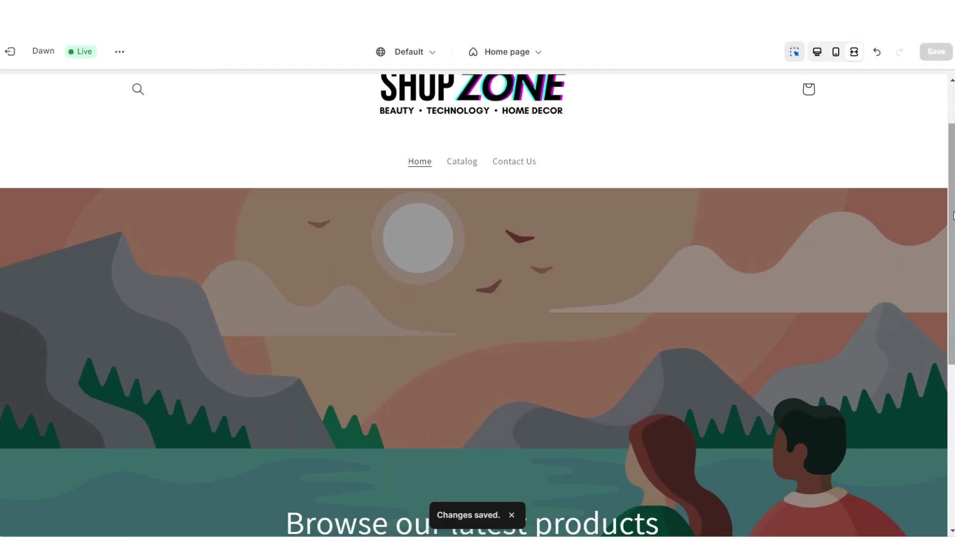
# - Add a Slideshow section to the home page
pyautogui.scroll(-2, 954, 215)
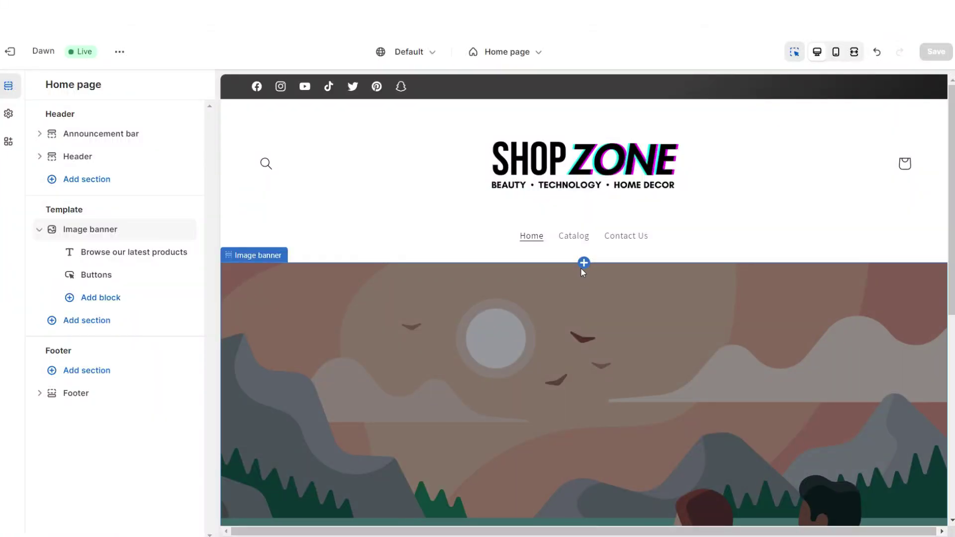
pyautogui.click(585, 276)
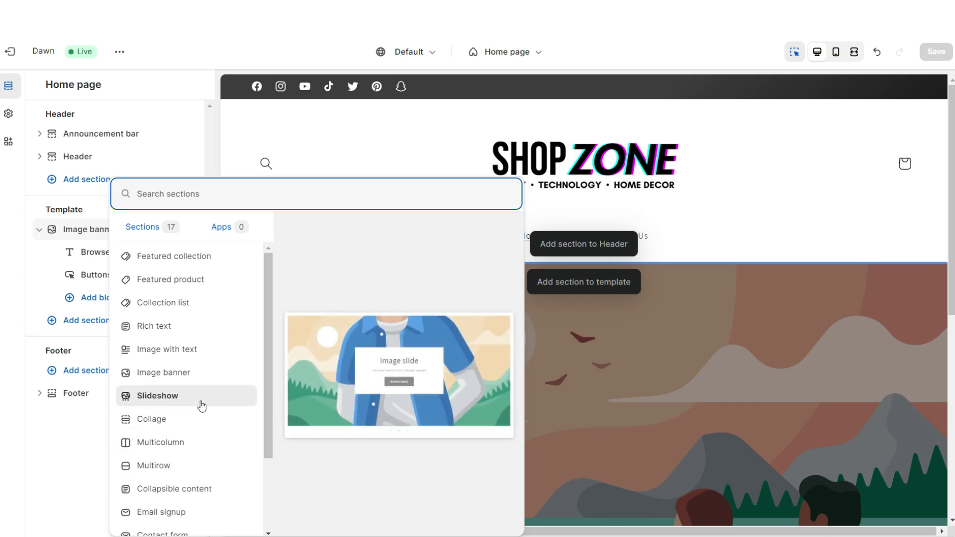
pyautogui.click(198, 396)
# - Delete the first slide's heading and subheading text
pyautogui.scroll(-5, 267, 393)
pyautogui.click(273, 431)
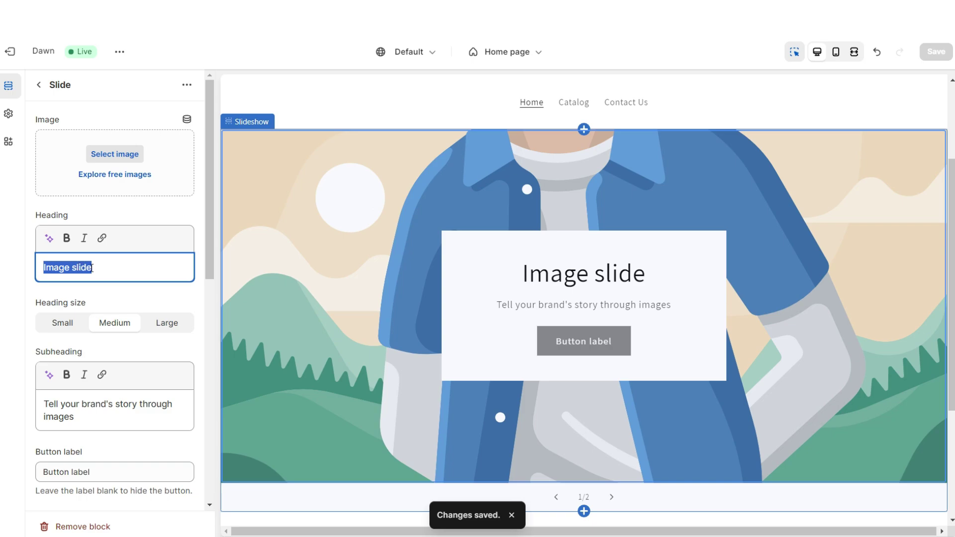
pyautogui.press('BackSpace')
pyautogui.tripleClick(66, 413)
pyautogui.press('BackSpace')
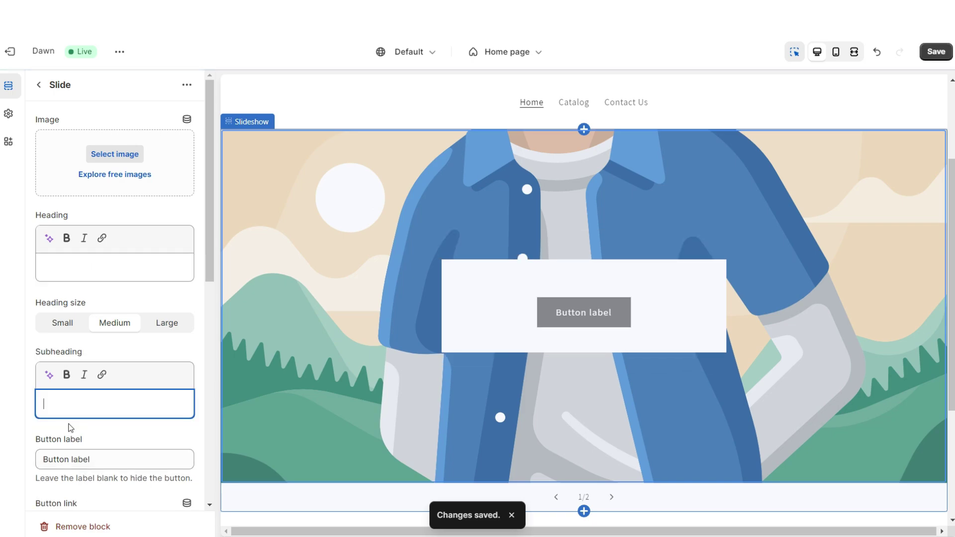
# - Give slide one an outline button without container, positioned bottom right
pyautogui.scroll(-6, 55, 388)
pyautogui.click(40, 344)
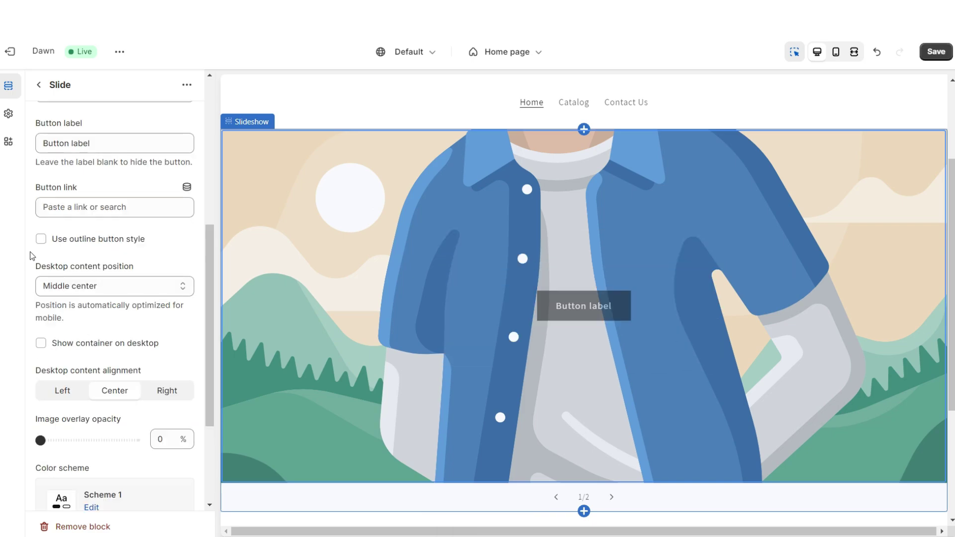
pyautogui.click(39, 240)
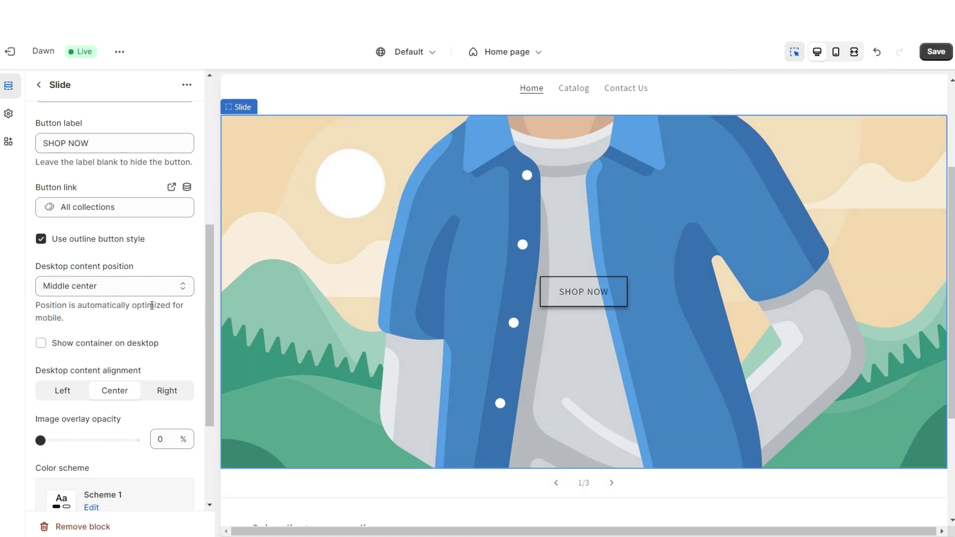
pyautogui.click(148, 288)
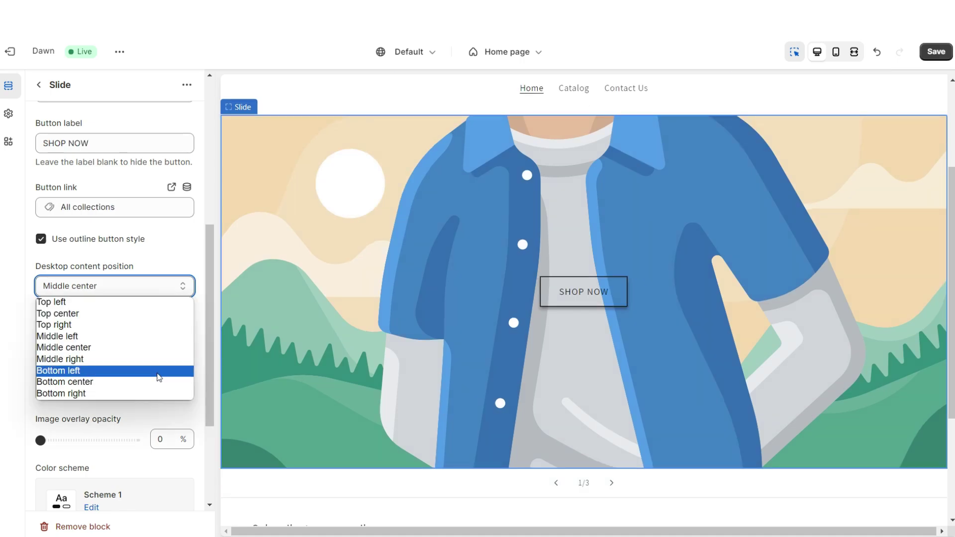
pyautogui.click(155, 393)
pyautogui.scroll(1, 68, 195)
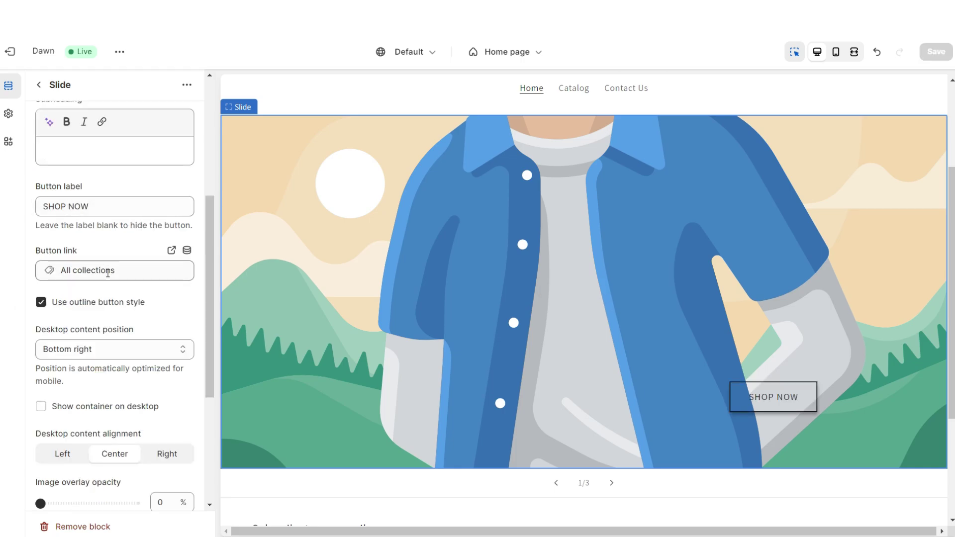
# - Remove slide two's heading and place its button at bottom center
pyautogui.click(611, 483)
pyautogui.click(346, 308)
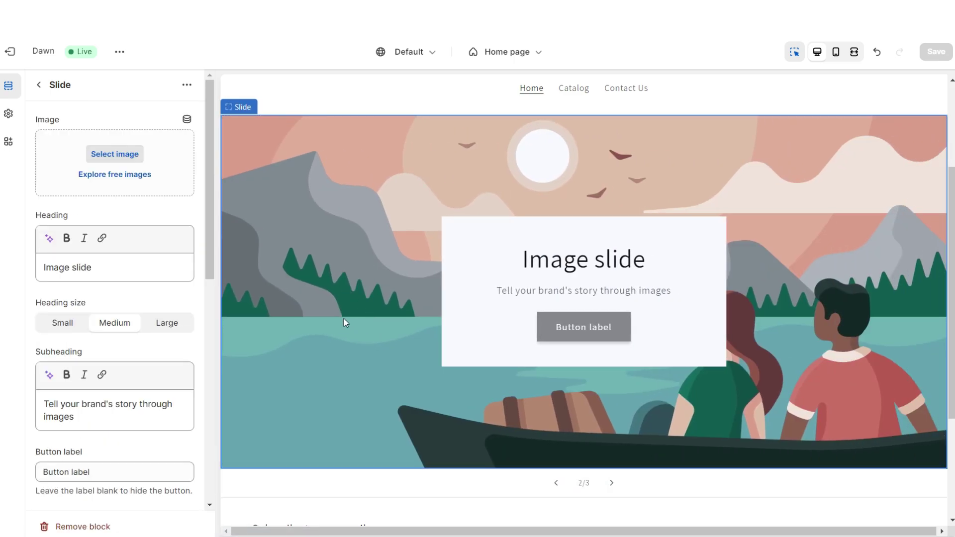
pyautogui.tripleClick(117, 273)
pyautogui.press('BackSpace')
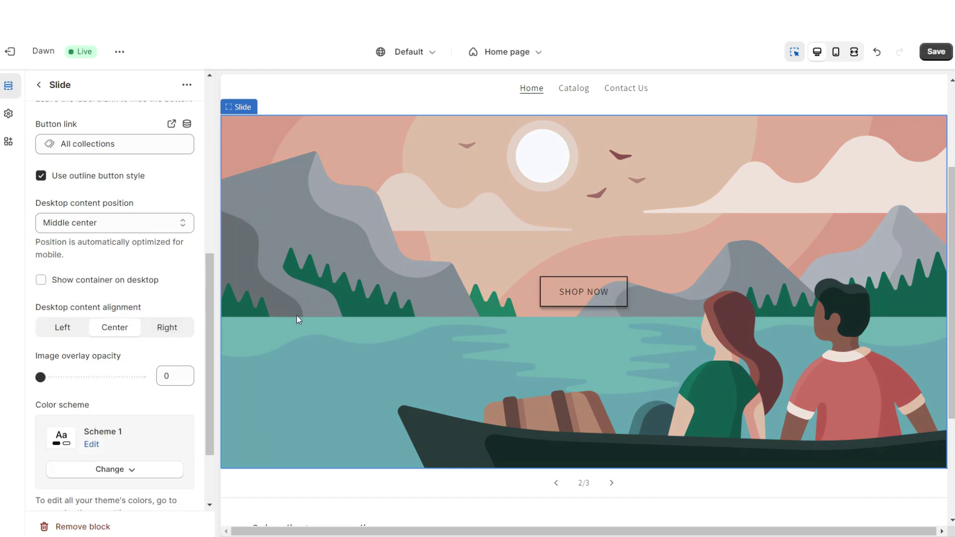
pyautogui.click(109, 218)
pyautogui.click(117, 318)
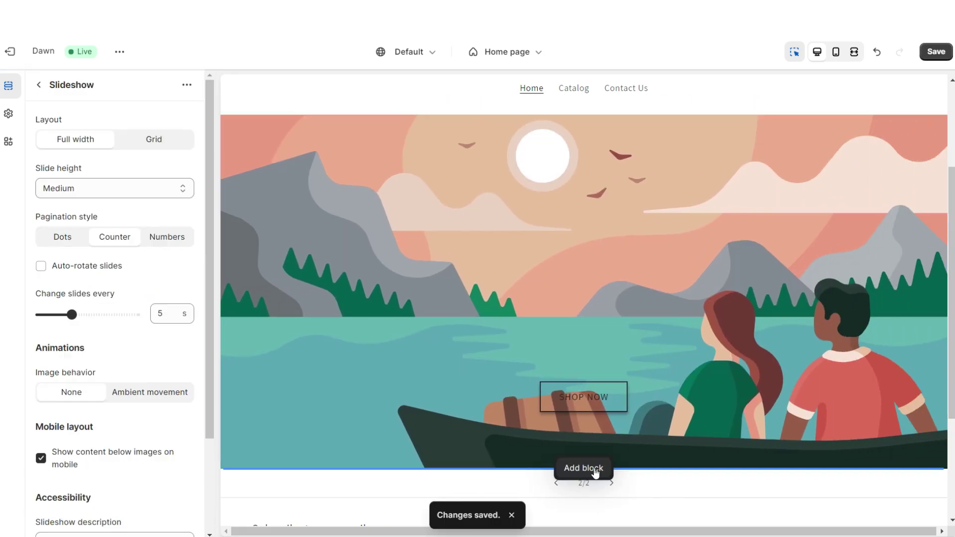
# - Clear slide three's heading and subheading, place its button bottom left, and preview the slides
pyautogui.click(661, 451)
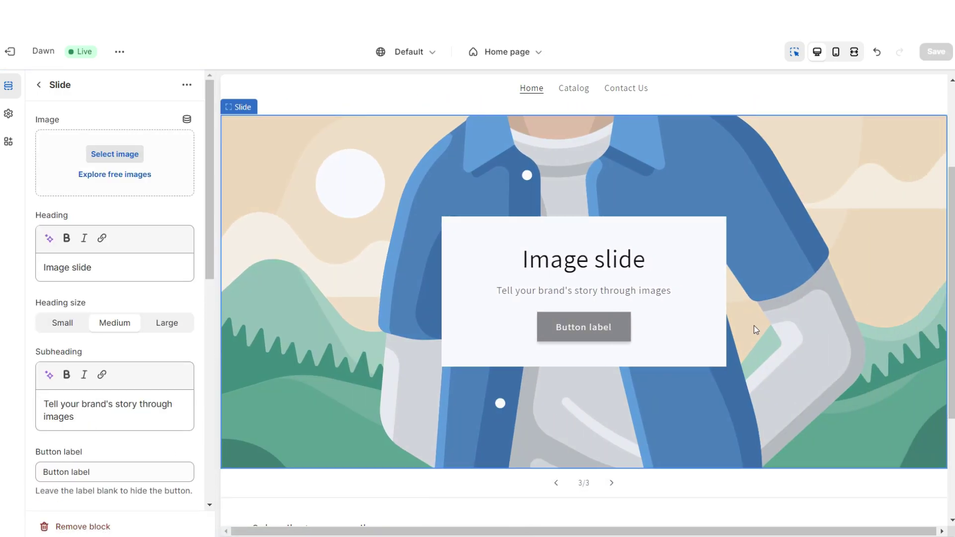
pyautogui.click(44, 337)
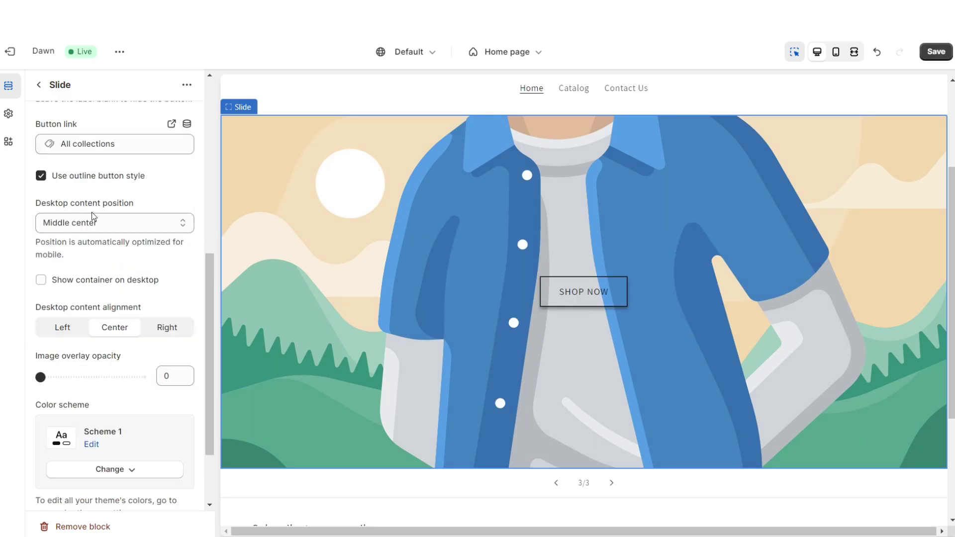
pyautogui.click(91, 215)
pyautogui.click(96, 309)
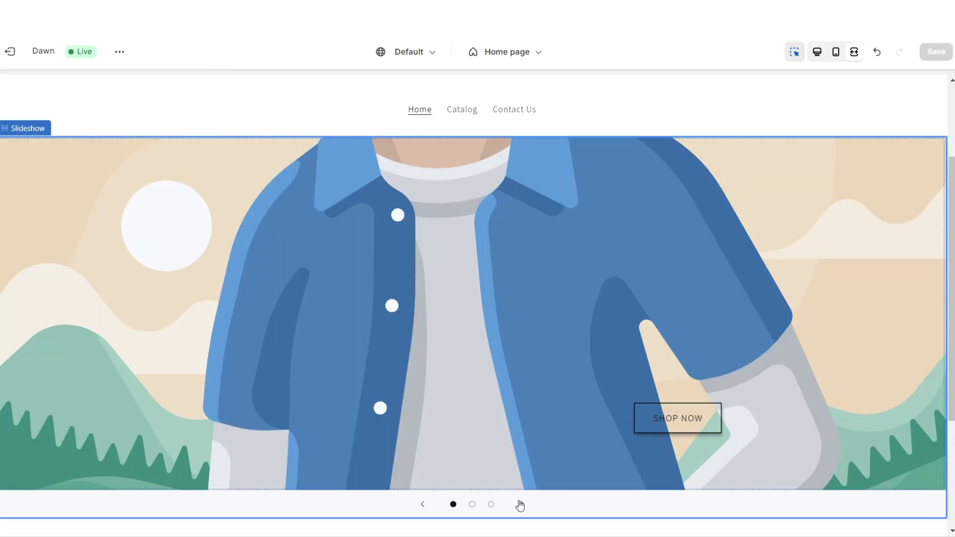
pyautogui.click(520, 505)
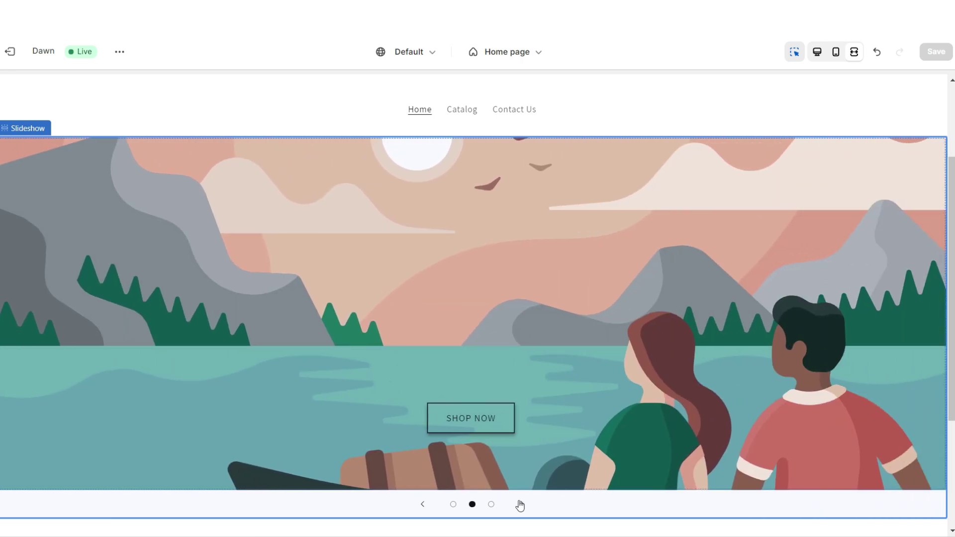
pyautogui.click(519, 505)
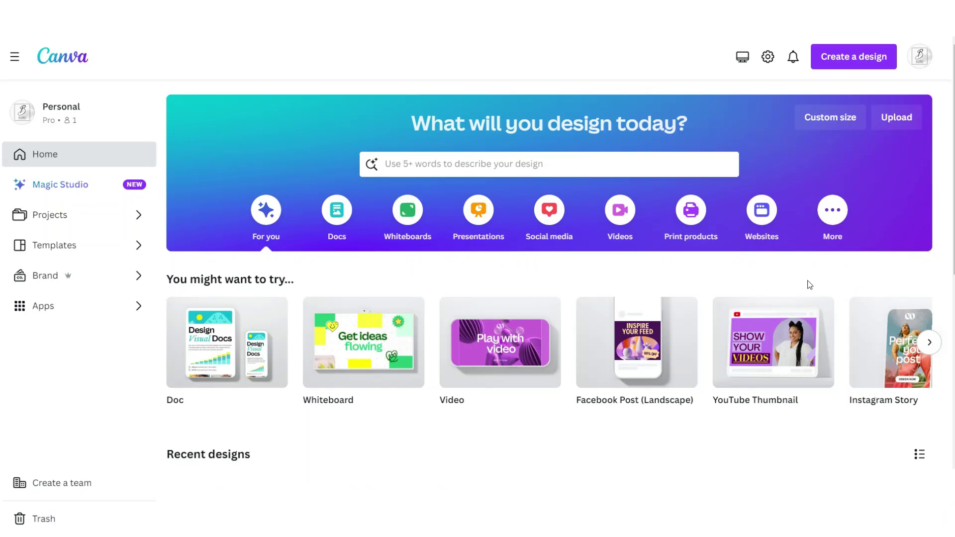
# - Create a 4320 × 2160 px custom-size design with a light grey #EDEDED background
pyautogui.click(830, 118)
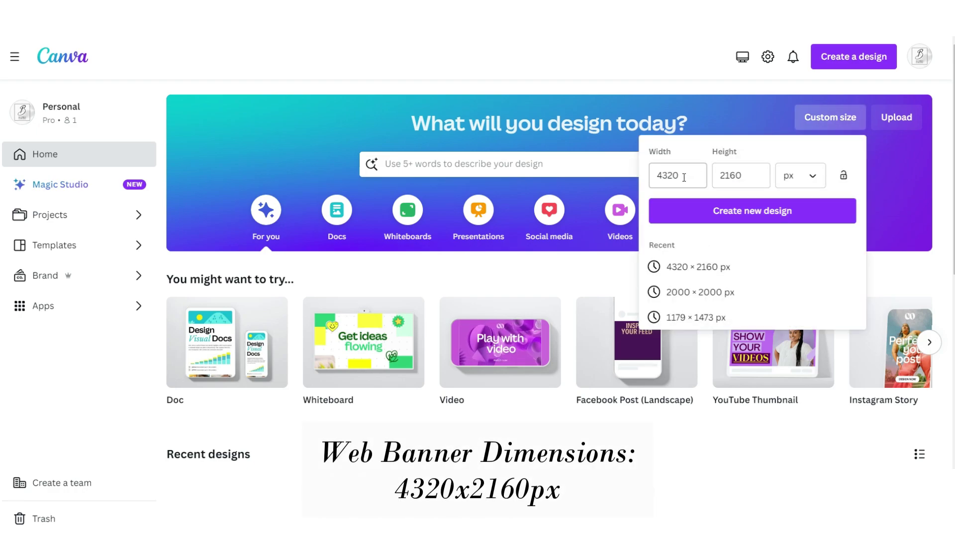
pyautogui.click(738, 204)
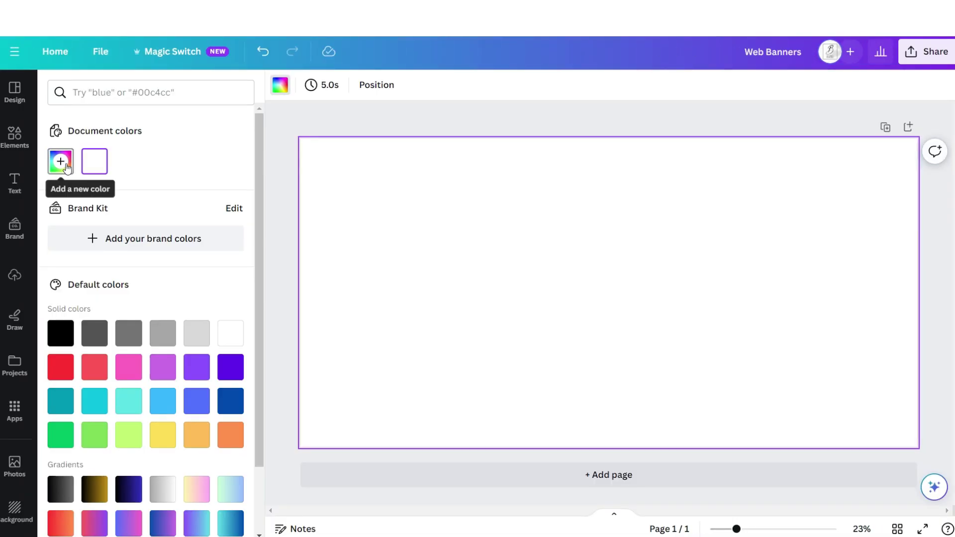
pyautogui.click(60, 162)
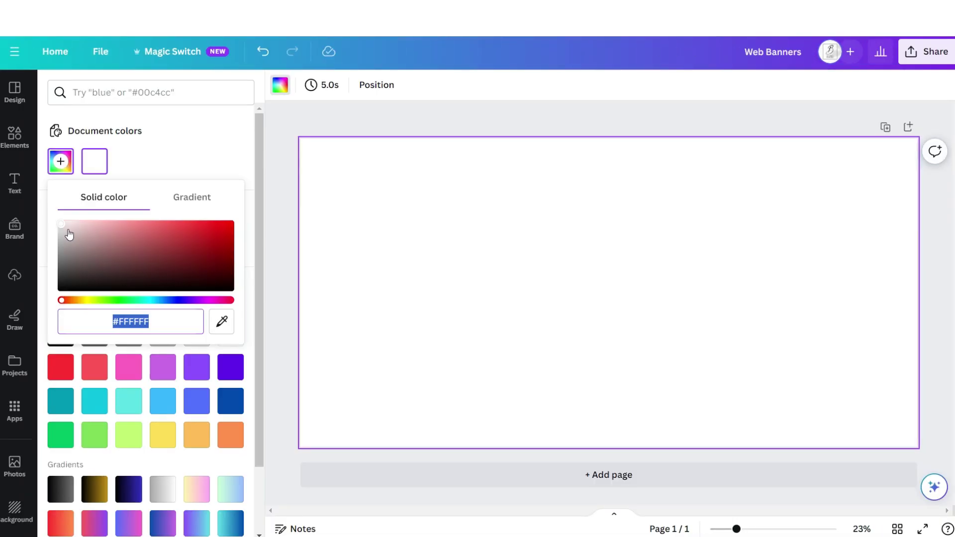
pyautogui.write('#EDEDED')
# - Show the 'fade' results in Elements, filtered to Graphics
pyautogui.click(15, 144)
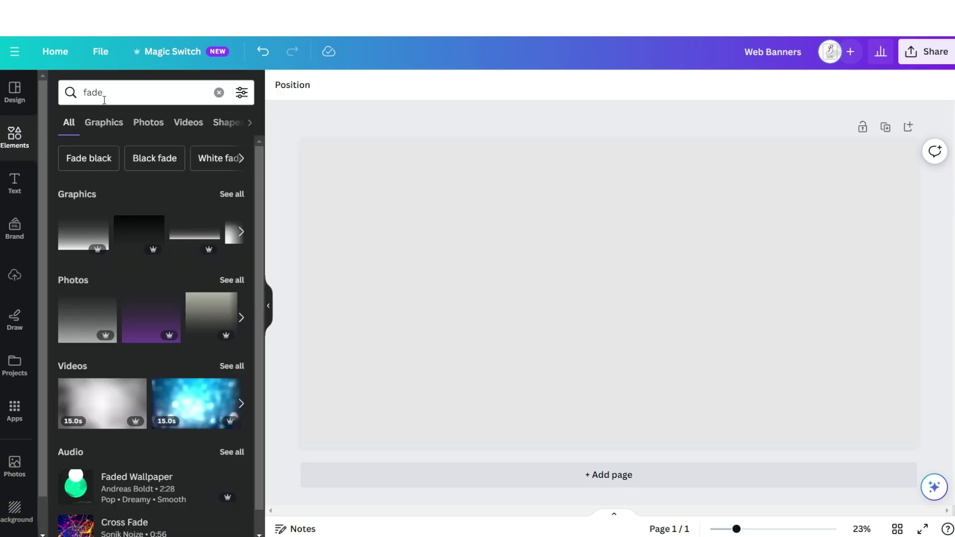
pyautogui.click(103, 122)
pyautogui.scroll(-2, 243, 301)
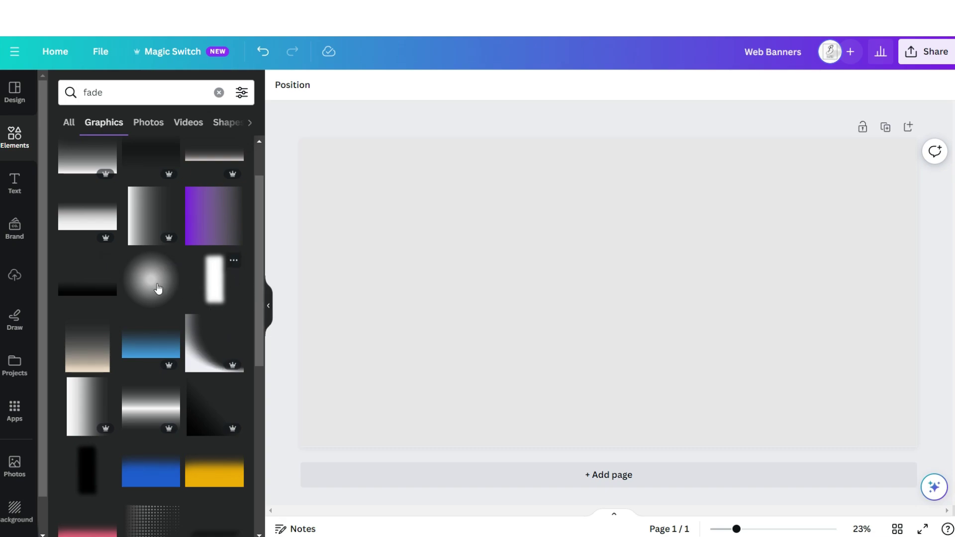
# - Place a fade graphic as the banner background and add a large square image frame on the left
pyautogui.moveTo(105, 287); pyautogui.dragTo(388, 418)
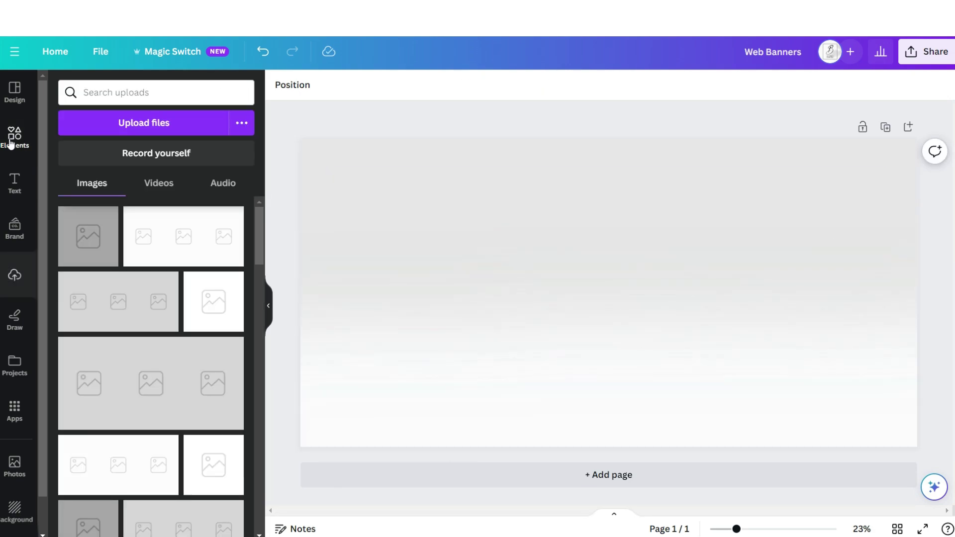
pyautogui.click(15, 135)
pyautogui.scroll(-10, 139, 247)
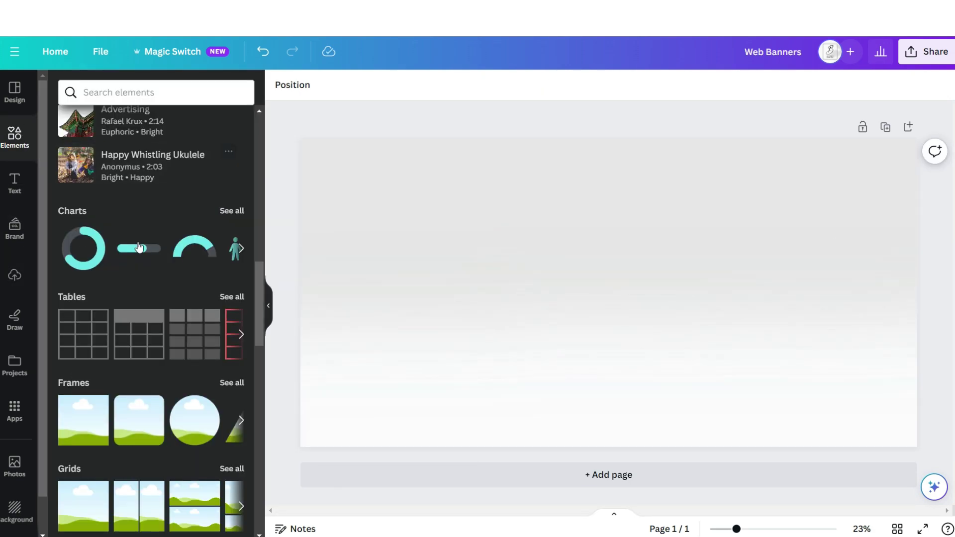
pyautogui.click(76, 385)
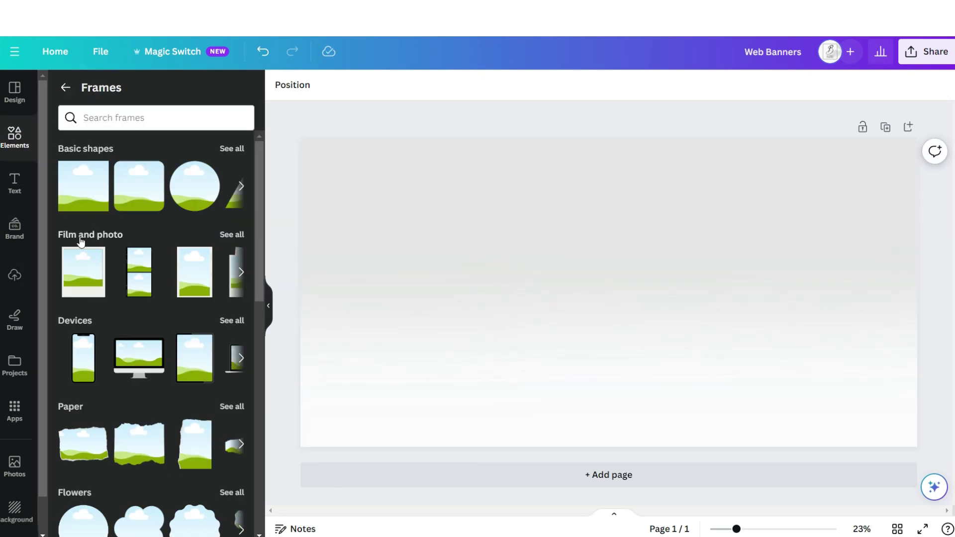
pyautogui.click(78, 201)
pyautogui.moveTo(686, 369); pyautogui.dragTo(523, 382)
# - Add a black square behind the image frame to give it a black border
pyautogui.click(65, 87)
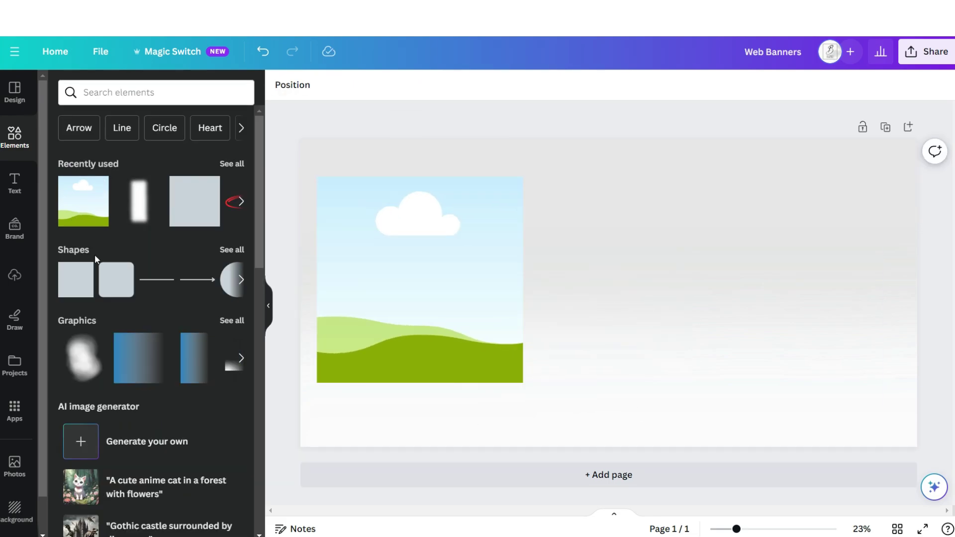
pyautogui.click(82, 296)
pyautogui.click(341, 85)
pyautogui.click(128, 159)
pyautogui.moveTo(607, 292); pyautogui.dragTo(373, 222)
pyautogui.moveTo(419, 269); pyautogui.dragTo(528, 387)
pyautogui.click(873, 85)
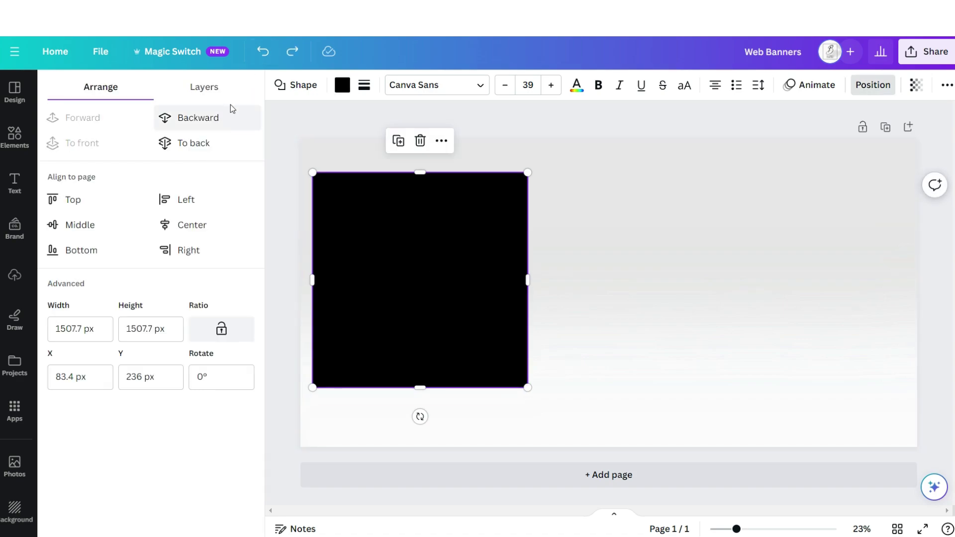
pyautogui.click(229, 122)
# - Group-select the bordered frame and duplicate it into a row of smaller copies to the right
pyautogui.click(578, 189)
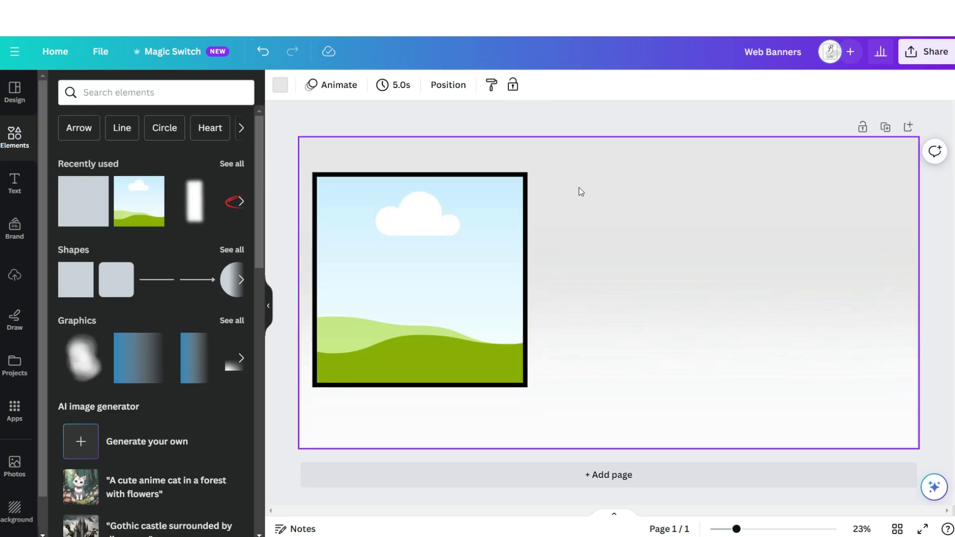
pyautogui.moveTo(578, 187); pyautogui.dragTo(348, 245)
pyautogui.click(417, 142)
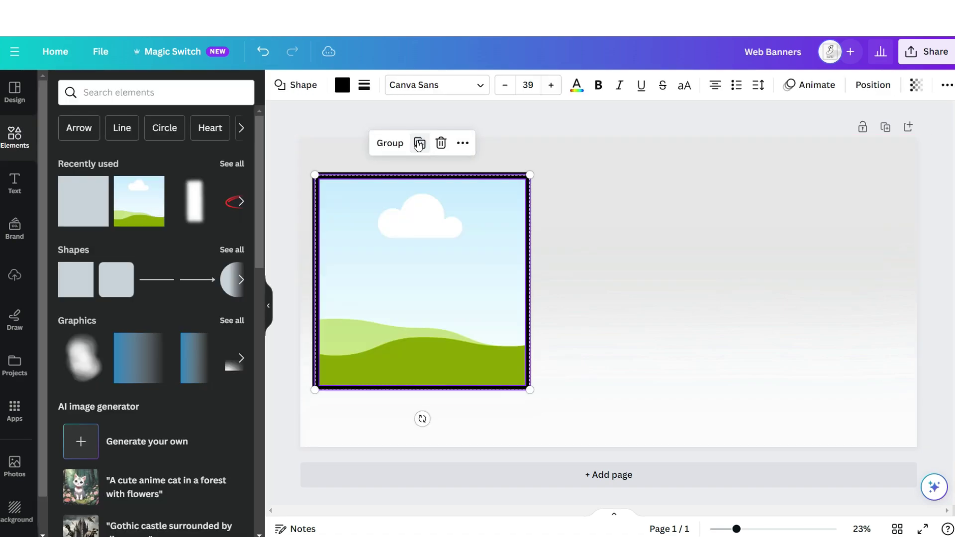
pyautogui.moveTo(437, 250); pyautogui.dragTo(667, 235)
pyautogui.moveTo(752, 369); pyautogui.dragTo(684, 299)
pyautogui.click(609, 119)
pyautogui.moveTo(636, 229); pyautogui.dragTo(761, 224)
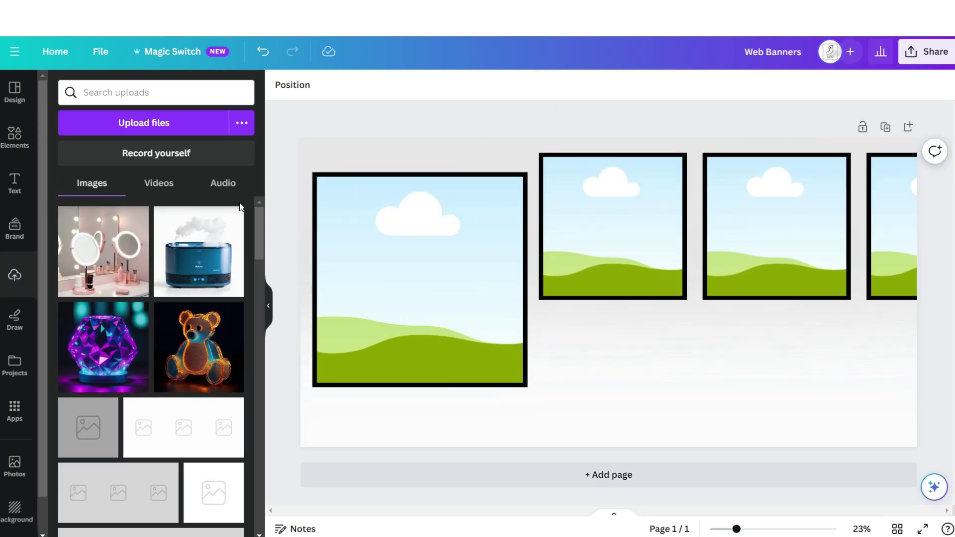
# - Drop the vanity-mirror photo into the first frame and add bold uppercase Futura SHOP NOW text
pyautogui.moveTo(103, 251); pyautogui.dragTo(369, 267)
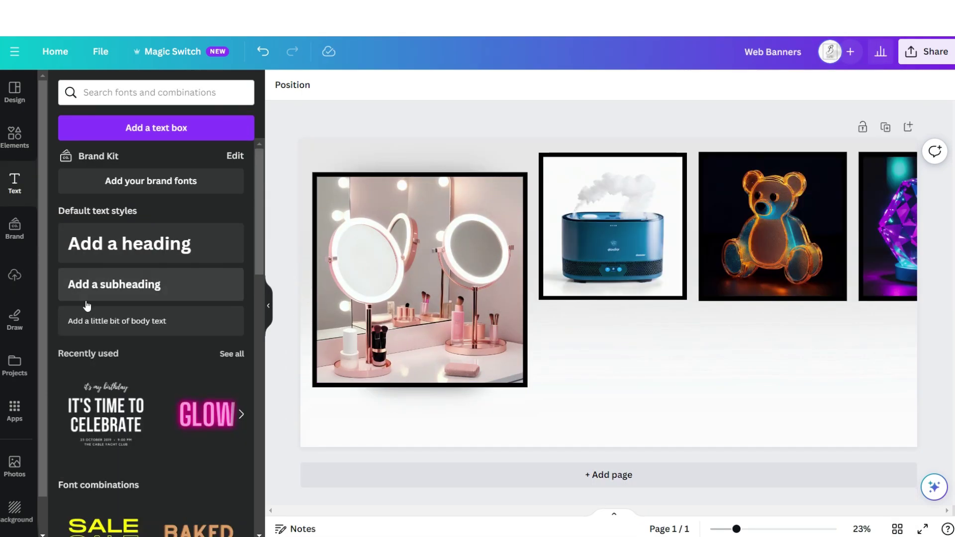
pyautogui.click(101, 332)
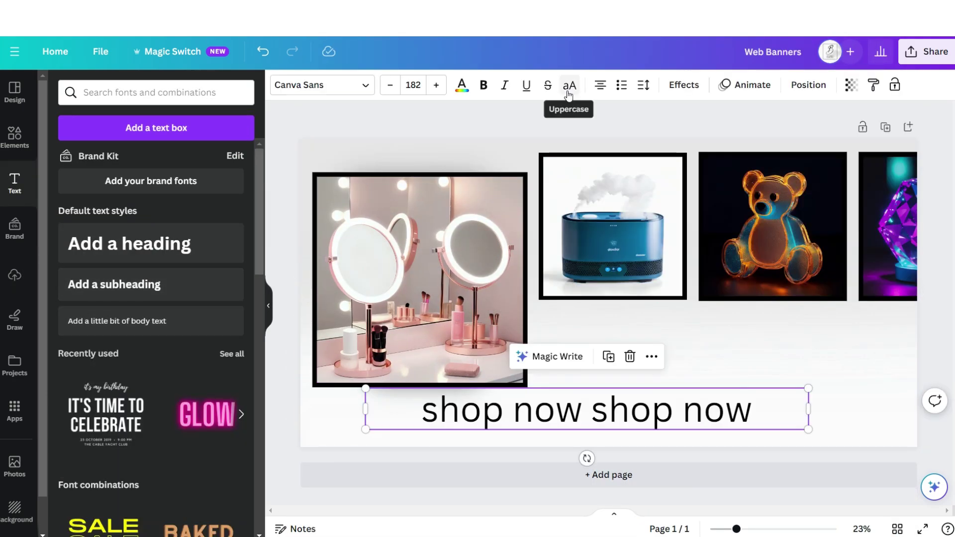
pyautogui.click(570, 92)
pyautogui.click(483, 85)
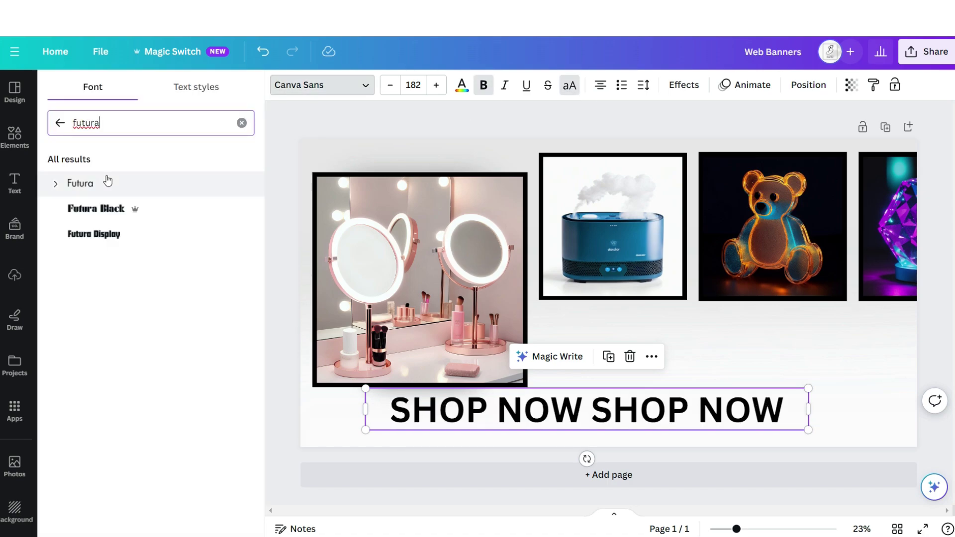
pyautogui.click(108, 183)
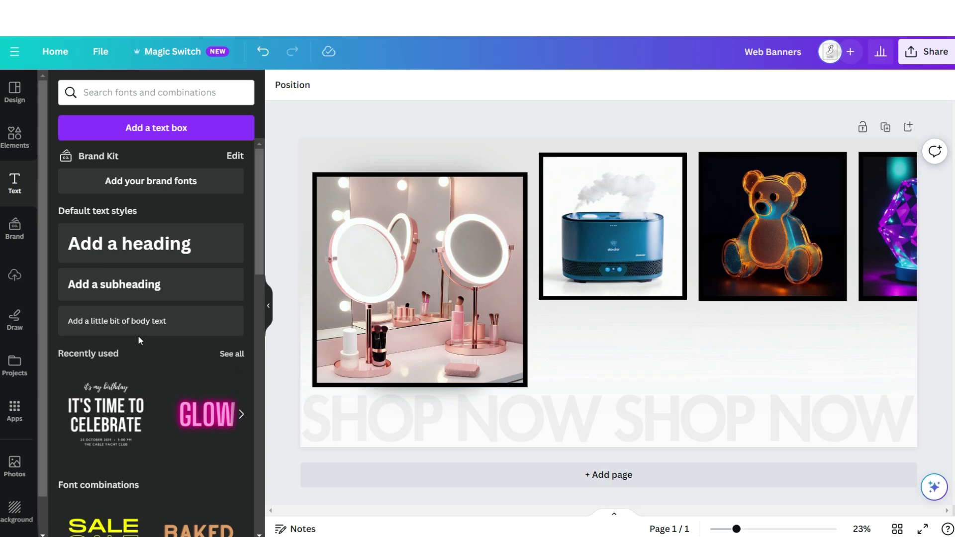
# - Add a Futura uppercase heading with bold italic NEW beside plain ARRIVALS
pyautogui.click(140, 321)
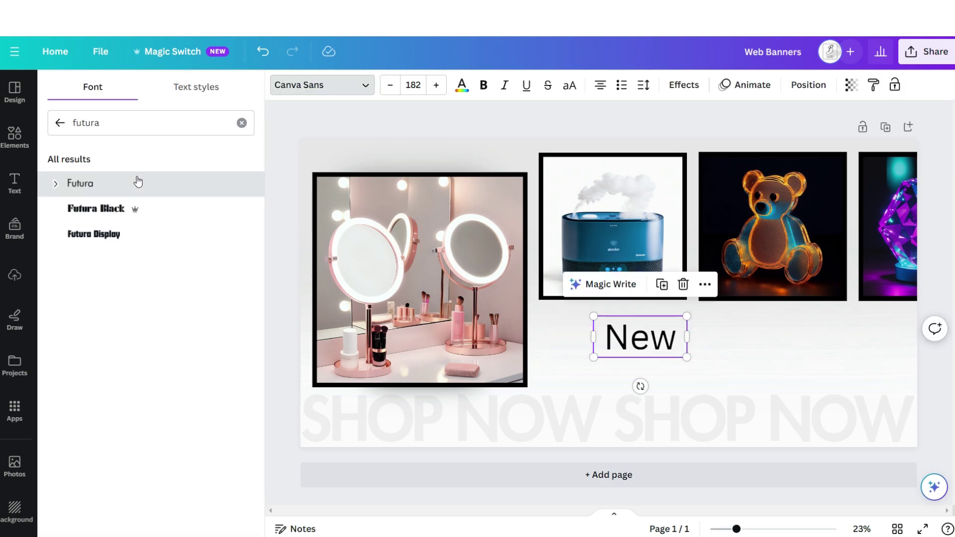
pyautogui.click(138, 183)
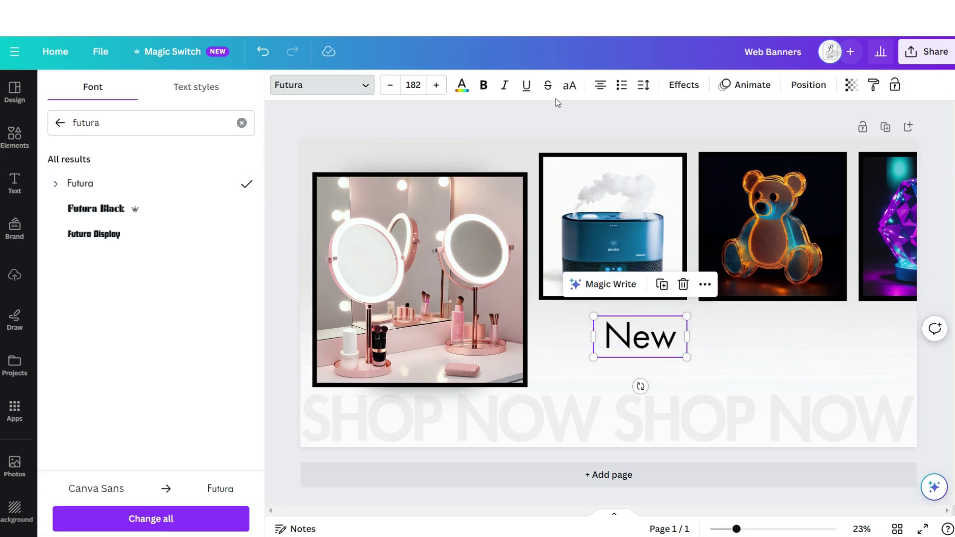
pyautogui.click(565, 88)
pyautogui.click(483, 86)
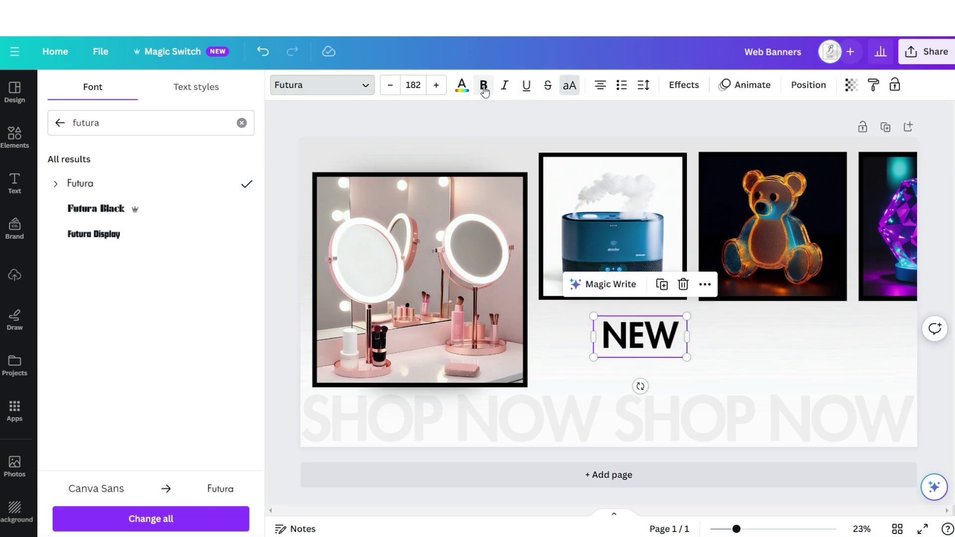
pyautogui.click(503, 88)
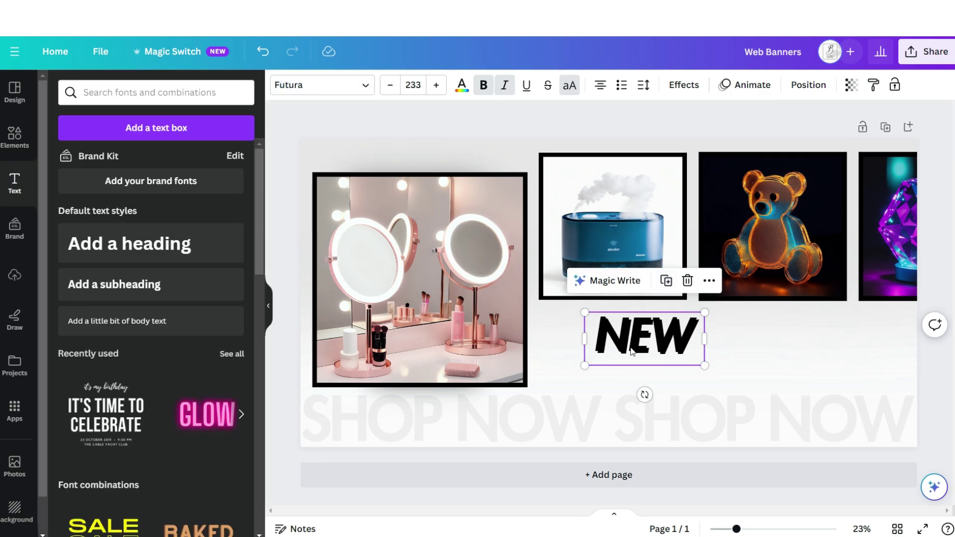
pyautogui.click(666, 281)
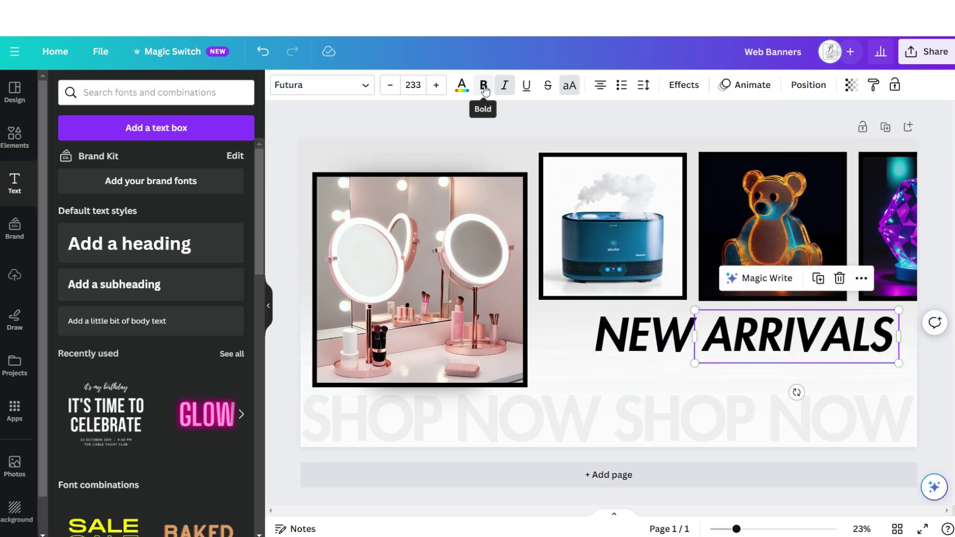
pyautogui.click(484, 88)
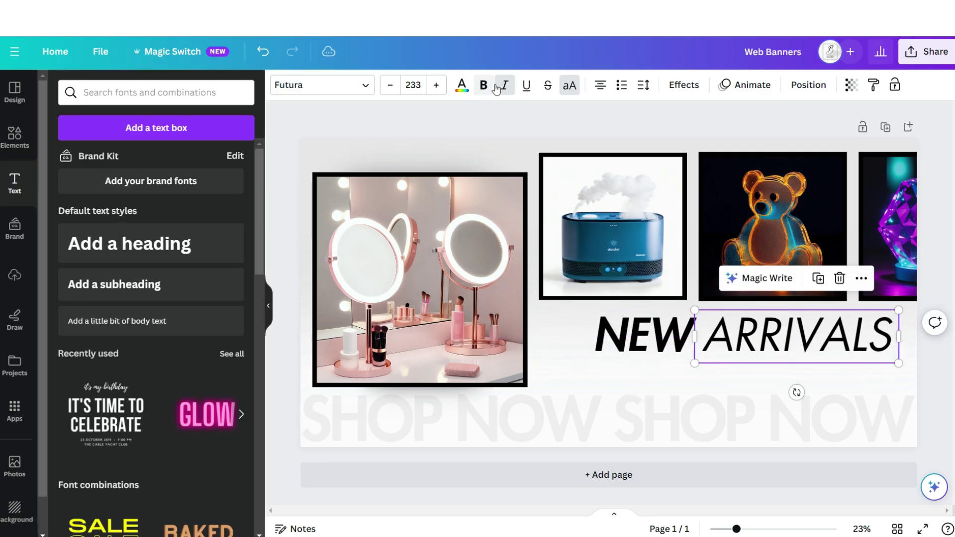
pyautogui.click(504, 87)
pyautogui.press('Escape')
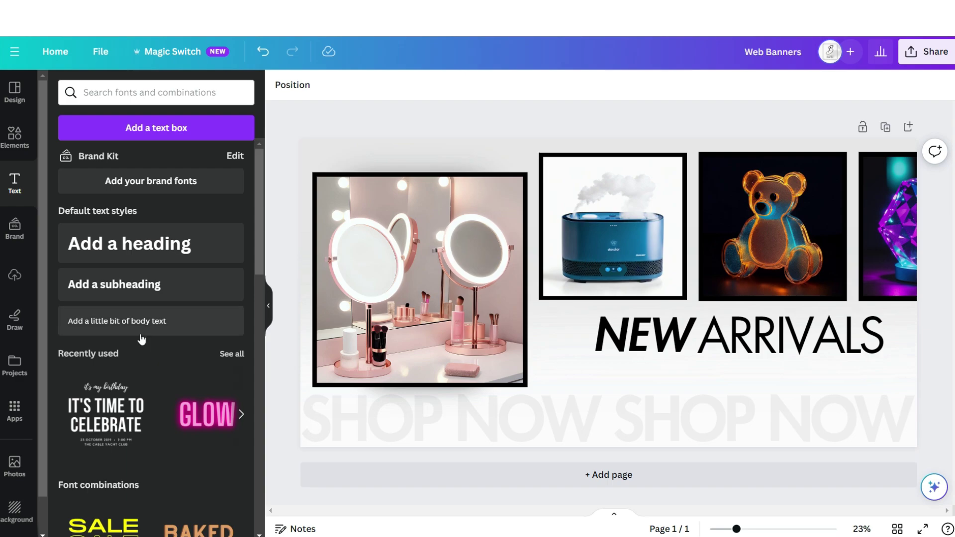
# - Add a bold uppercase Arial tagline reading BEAUTY • TECHNOLOGY • HOME DECOR
pyautogui.click(142, 329)
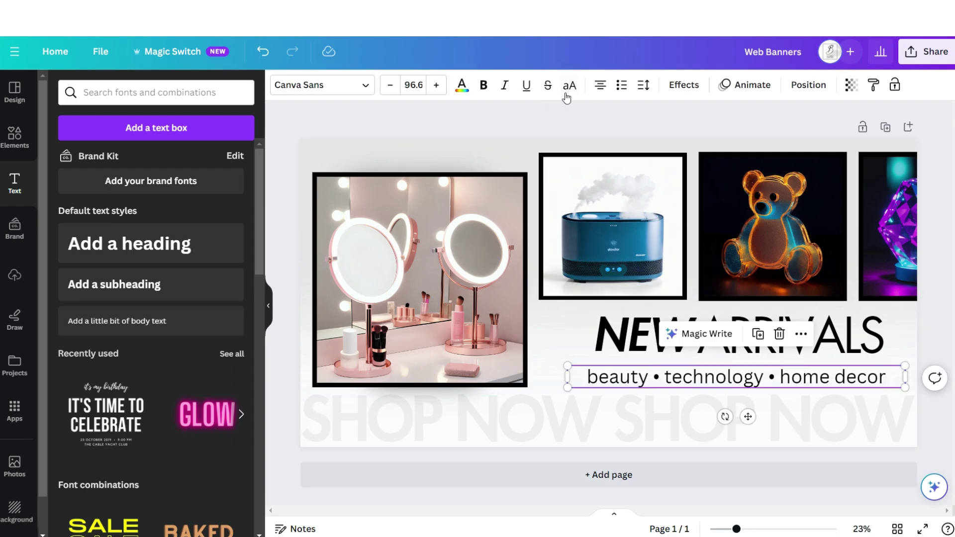
pyautogui.click(568, 87)
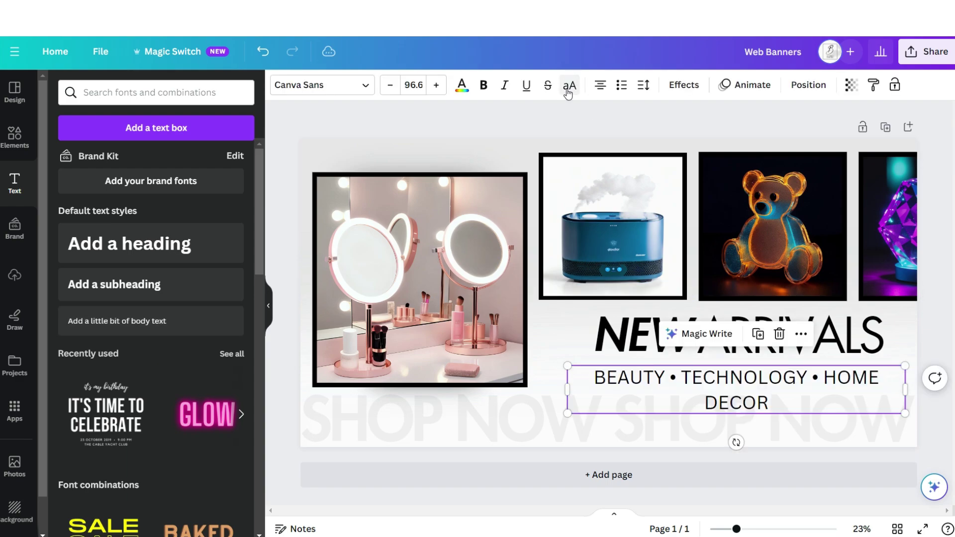
pyautogui.click(482, 87)
pyautogui.click(321, 85)
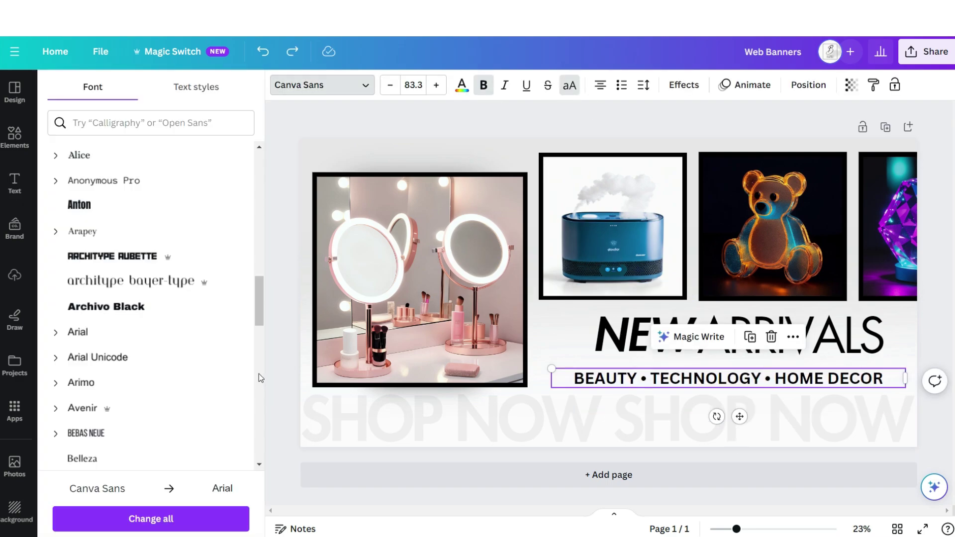
pyautogui.click(190, 341)
pyautogui.press('Escape')
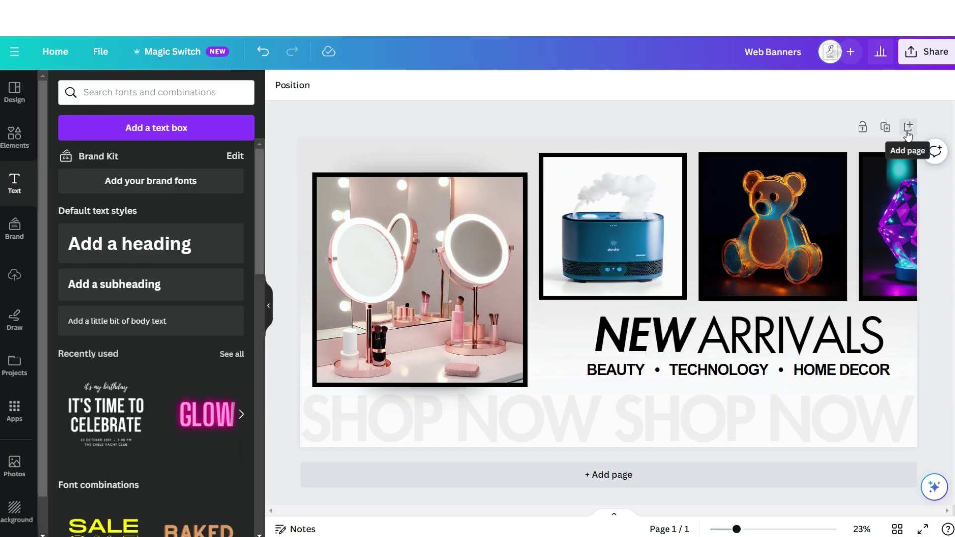
# - Add Page 2, move the SHOP NOW text and backdrop onto it, and add a square image frame
pyautogui.click(908, 127)
pyautogui.scroll(5, 330, 303)
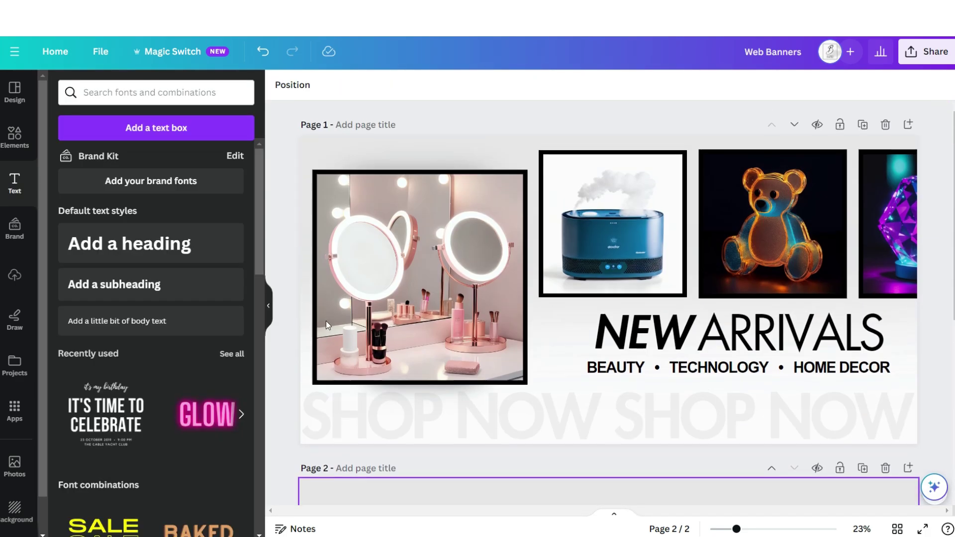
pyautogui.moveTo(286, 426); pyautogui.dragTo(363, 426)
pyautogui.rightClick(362, 426)
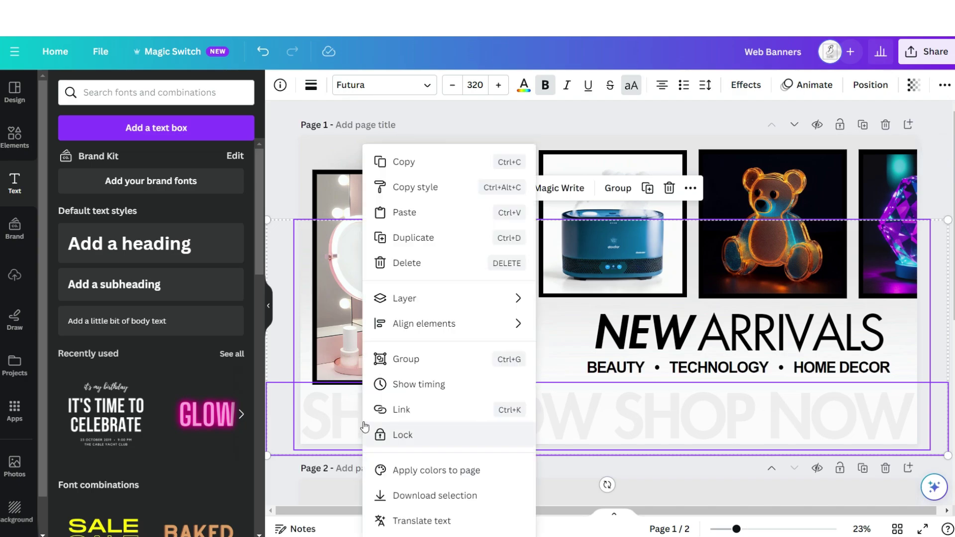
pyautogui.press('Escape')
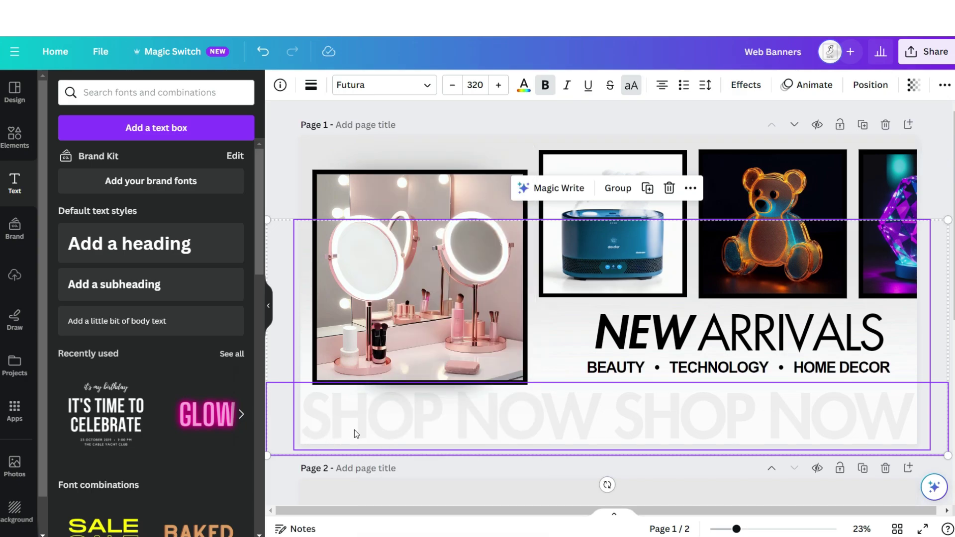
pyautogui.moveTo(386, 429); pyautogui.dragTo(443, 443)
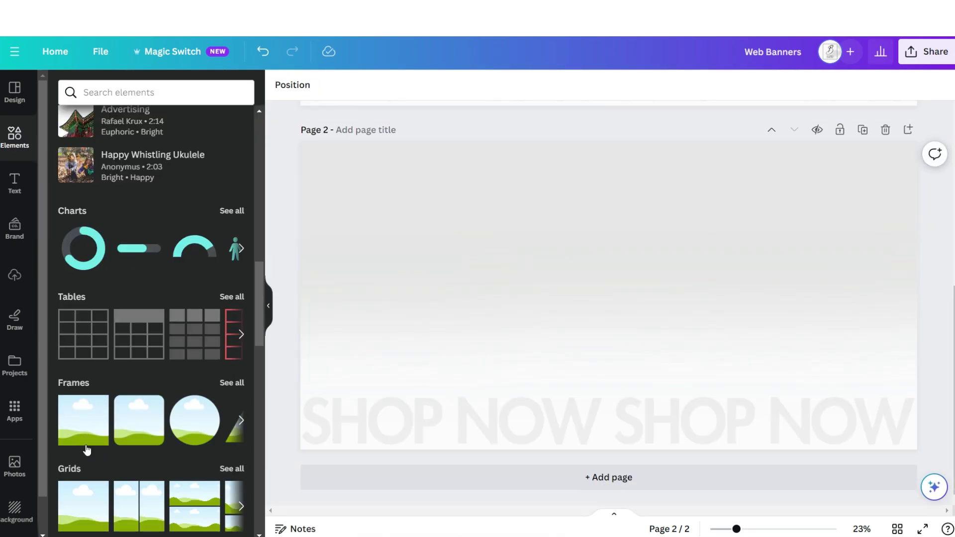
pyautogui.click(83, 420)
pyautogui.scroll(10, 78, 307)
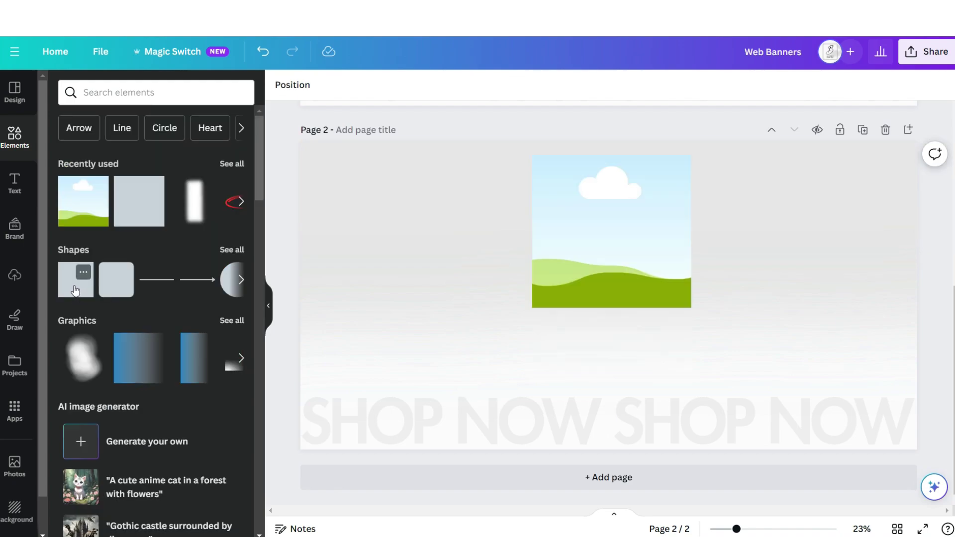
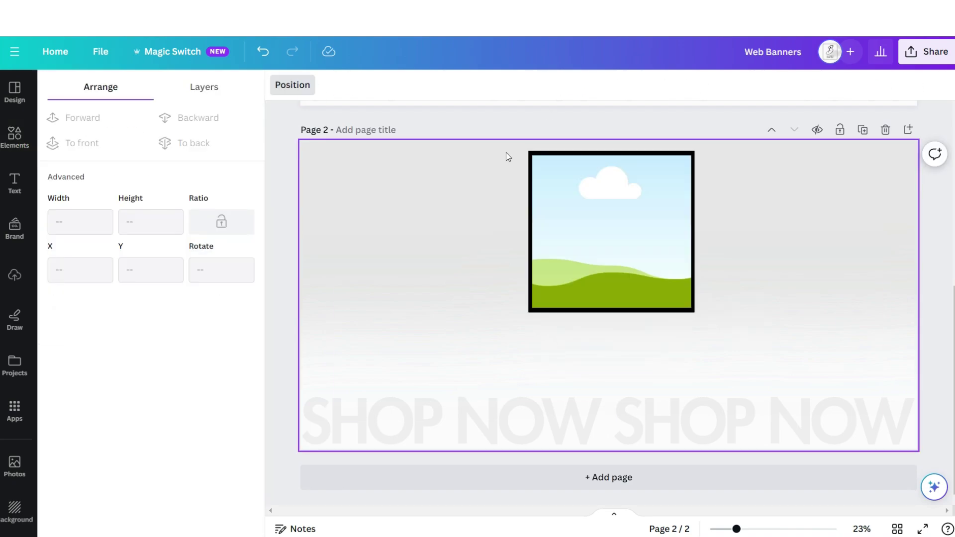
# - Duplicate the black-backed bordered frame and drop the makeup-case photo into the centre frame
pyautogui.moveTo(505, 152); pyautogui.dragTo(592, 181)
pyautogui.click(592, 122)
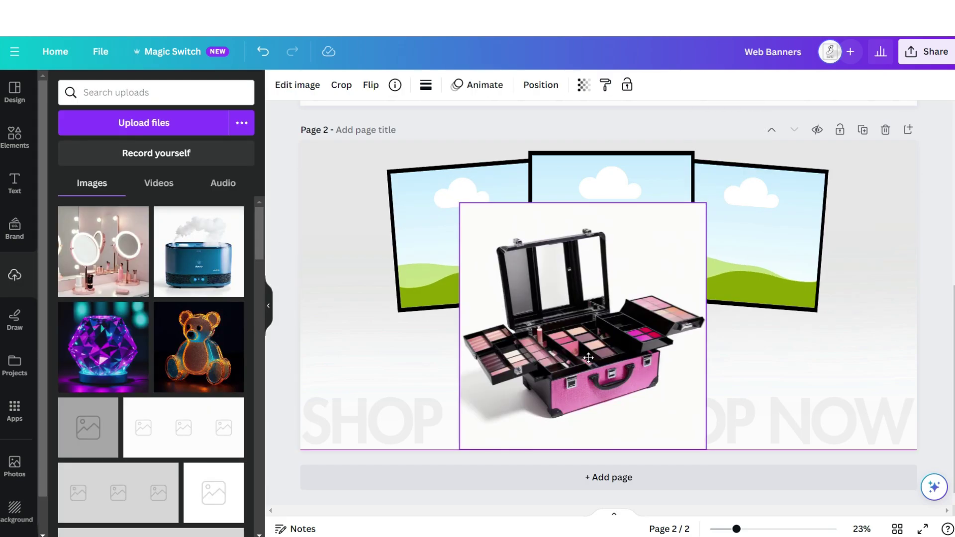
pyautogui.moveTo(588, 358); pyautogui.dragTo(614, 278)
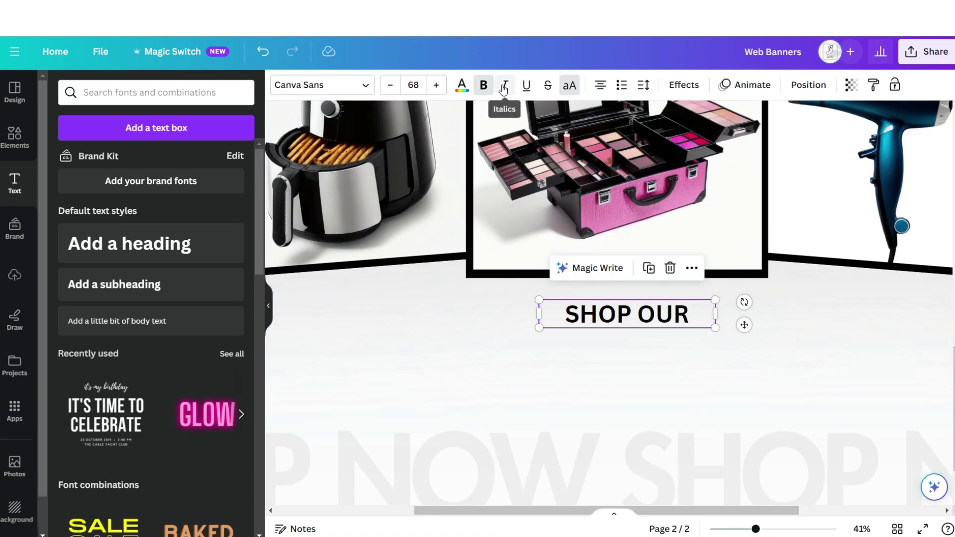
pyautogui.scroll(-1, 650, 211)
# - Add an uppercase Futura BESTSELLERS line below SHOP OUR, plus a body-text tagline
pyautogui.click(650, 204)
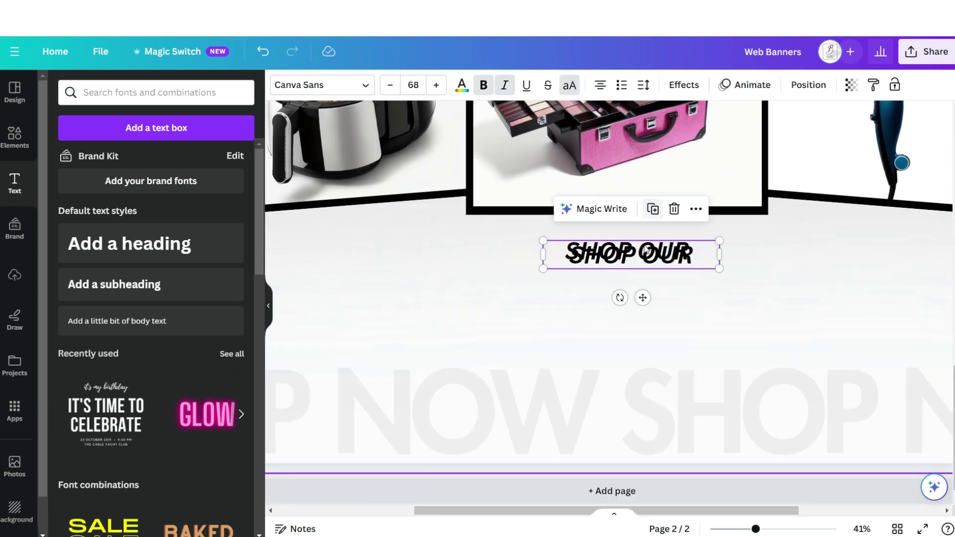
pyautogui.moveTo(627, 254); pyautogui.dragTo(439, 347)
pyautogui.moveTo(523, 338); pyautogui.dragTo(825, 327)
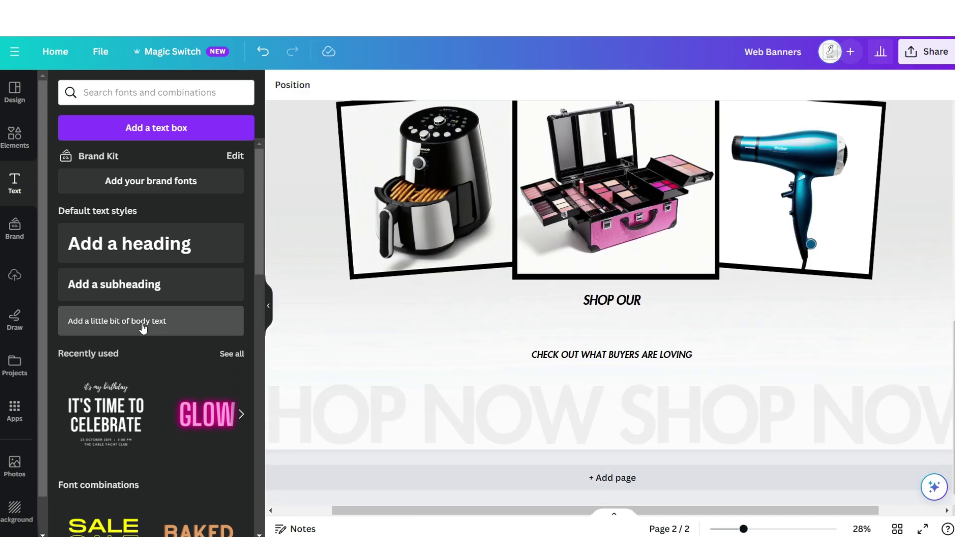
pyautogui.click(143, 328)
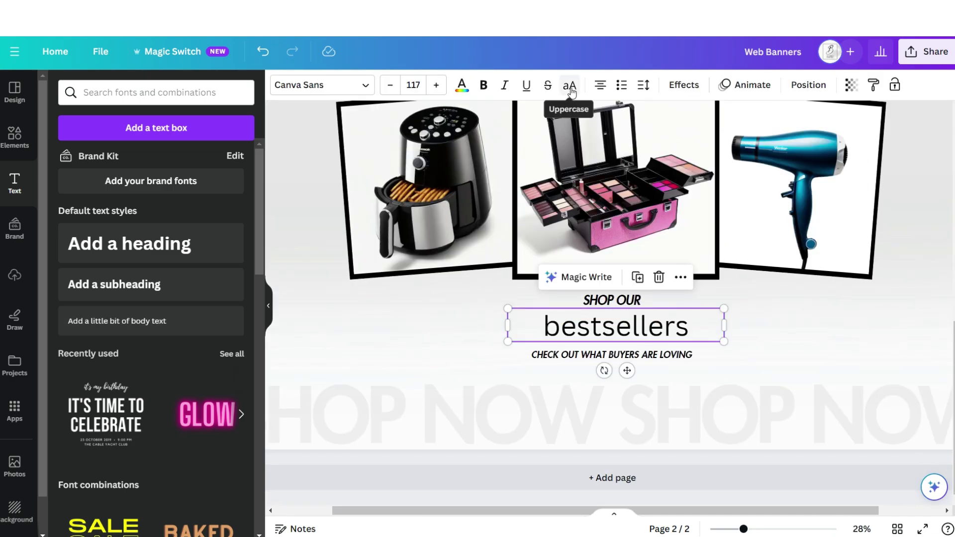
pyautogui.click(569, 86)
pyautogui.click(319, 85)
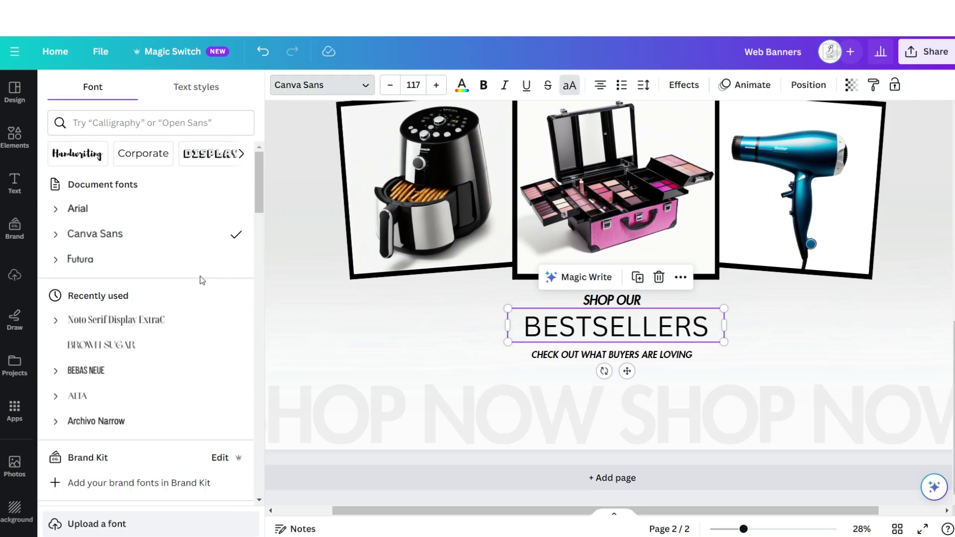
pyautogui.click(180, 269)
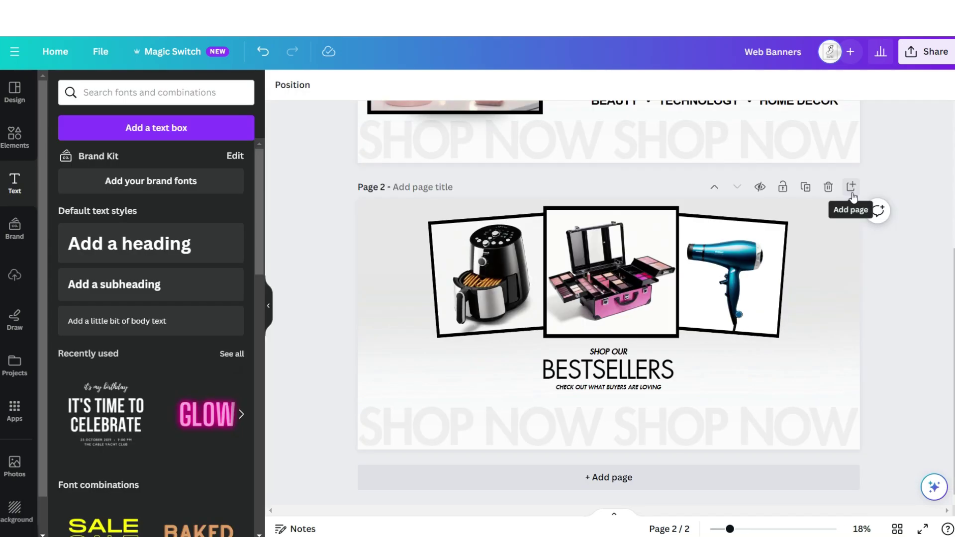
# - Add a blank Page 3 and paste Page 2's background elements onto it
pyautogui.click(851, 186)
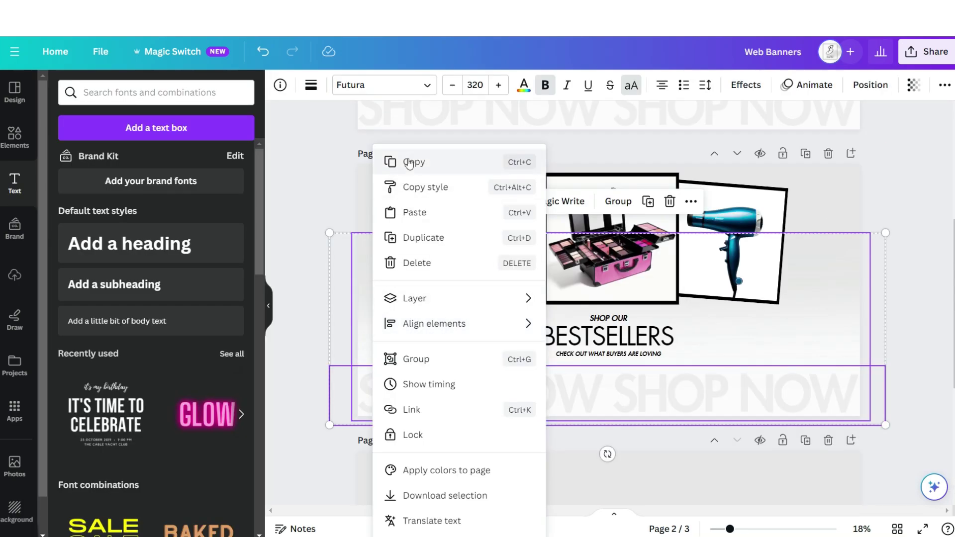
pyautogui.click(409, 162)
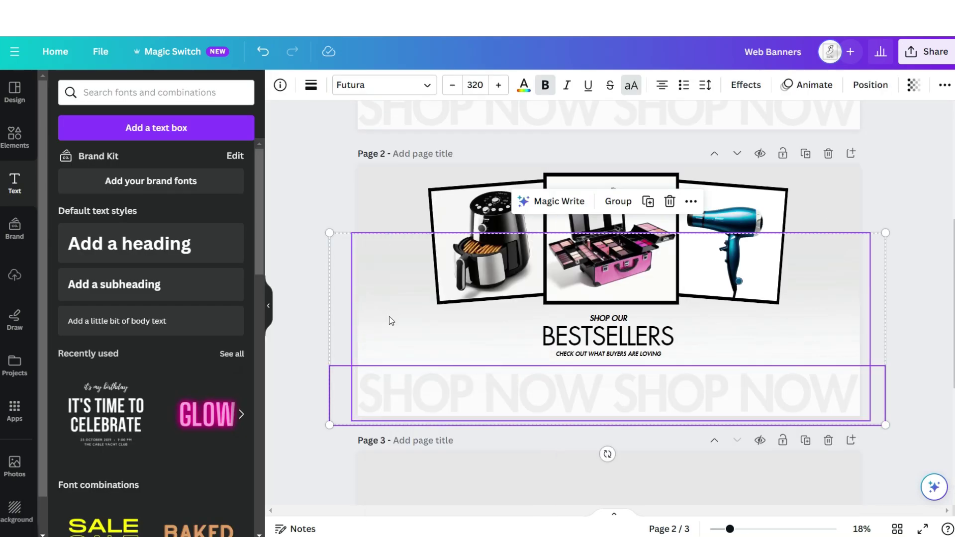
pyautogui.hotkey('ctrl', 'v')
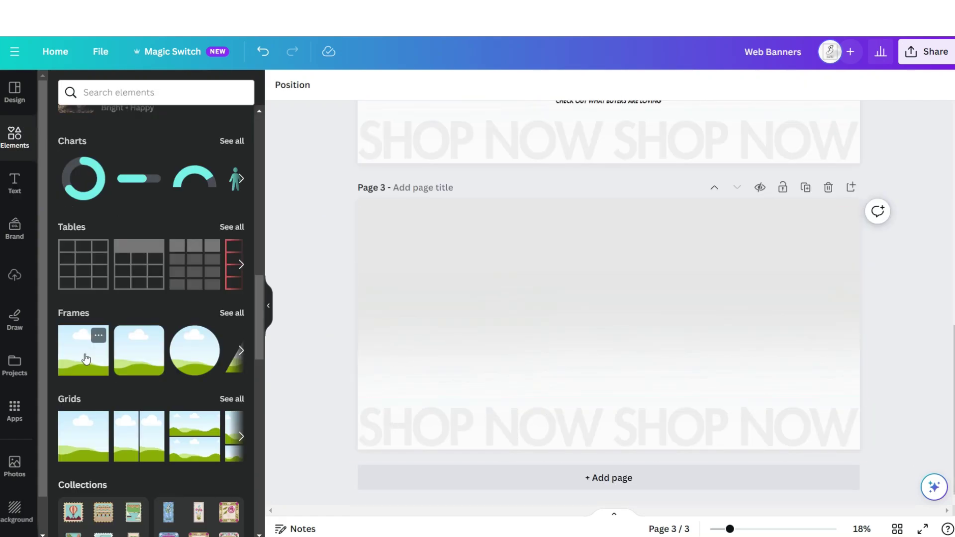
# - Add a square frame backed by a black square and fill the middle frame with the watch photo
pyautogui.click(85, 358)
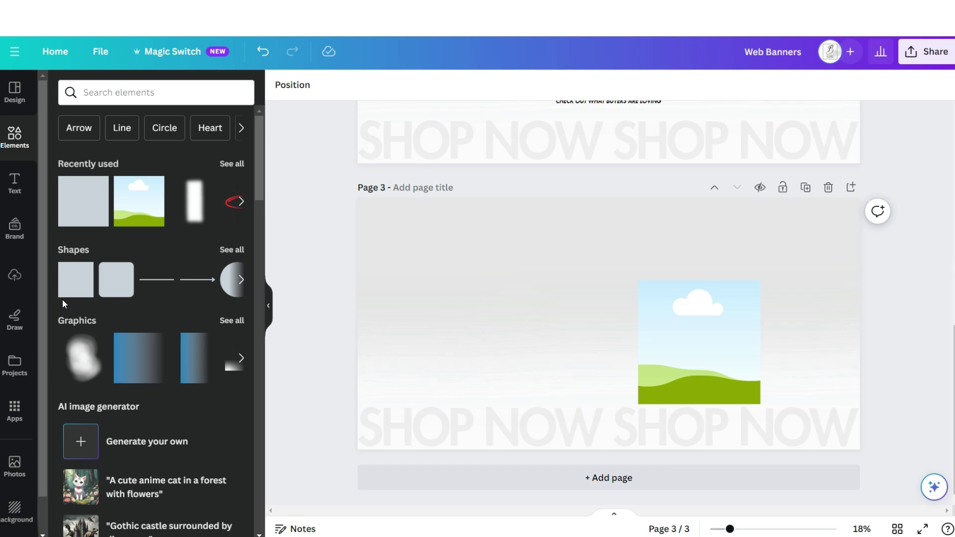
pyautogui.click(75, 279)
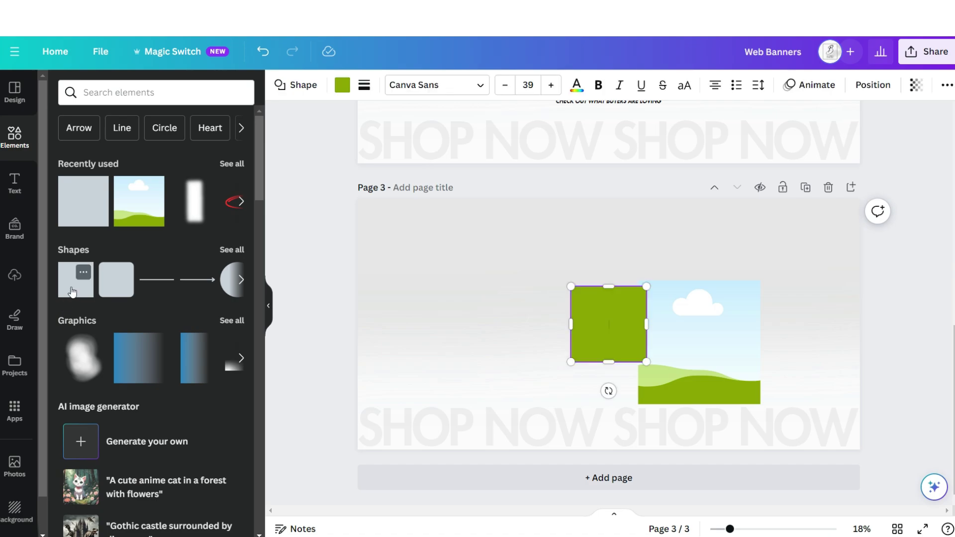
pyautogui.click(342, 85)
pyautogui.click(127, 160)
pyautogui.click(873, 84)
pyautogui.moveTo(608, 324); pyautogui.dragTo(709, 194)
pyautogui.click(198, 117)
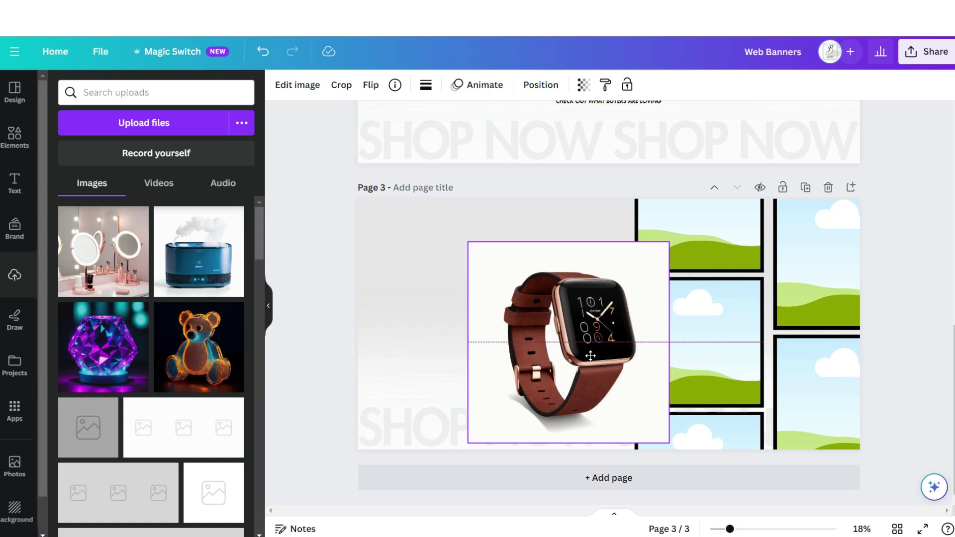
pyautogui.moveTo(590, 355); pyautogui.dragTo(696, 343)
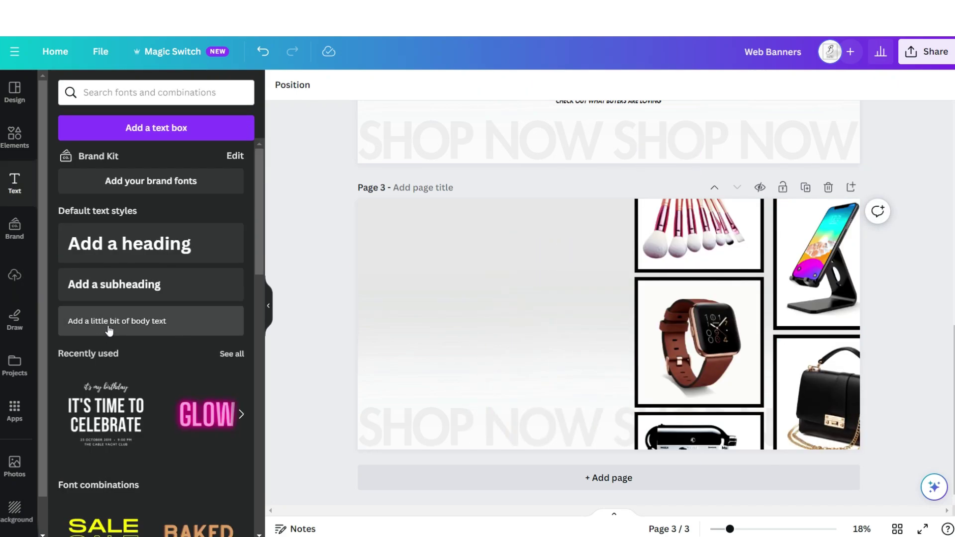
# - Write 'Shop' in a script font above 'THIS SEASON' in uppercase Futura
pyautogui.click(109, 329)
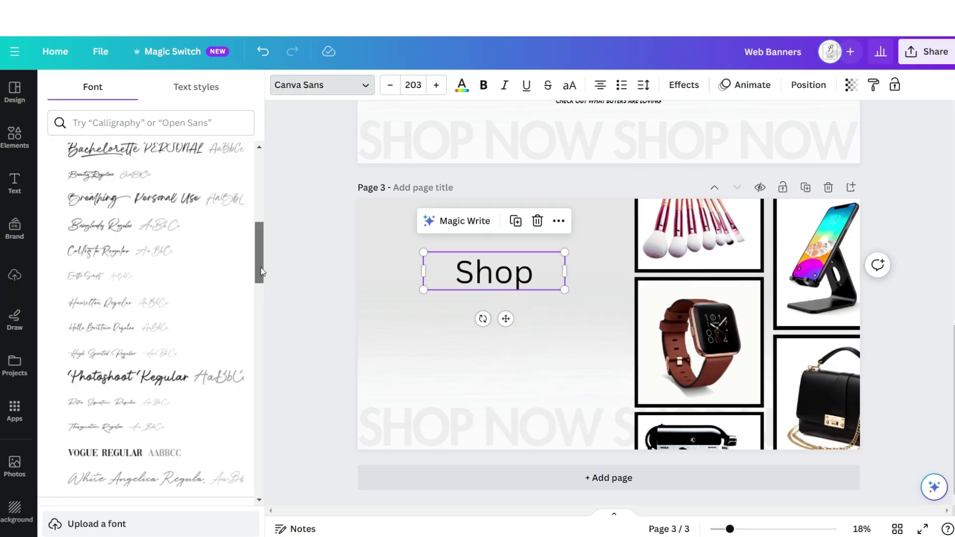
pyautogui.click(158, 427)
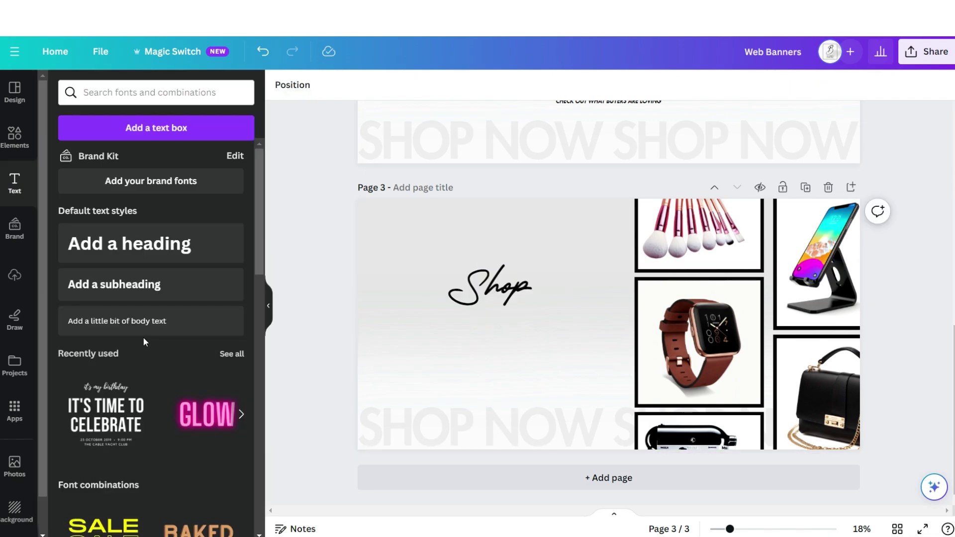
pyautogui.click(144, 324)
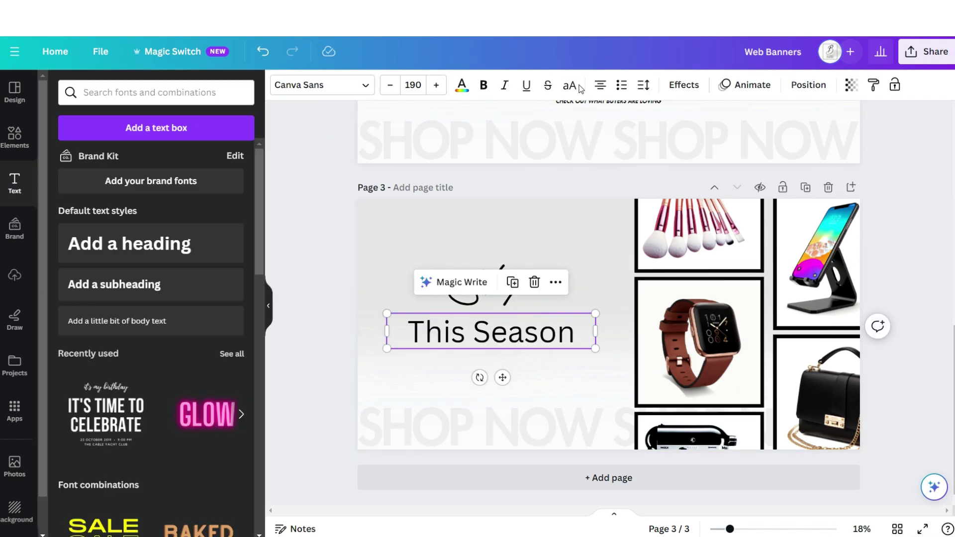
pyautogui.click(569, 86)
pyautogui.click(322, 85)
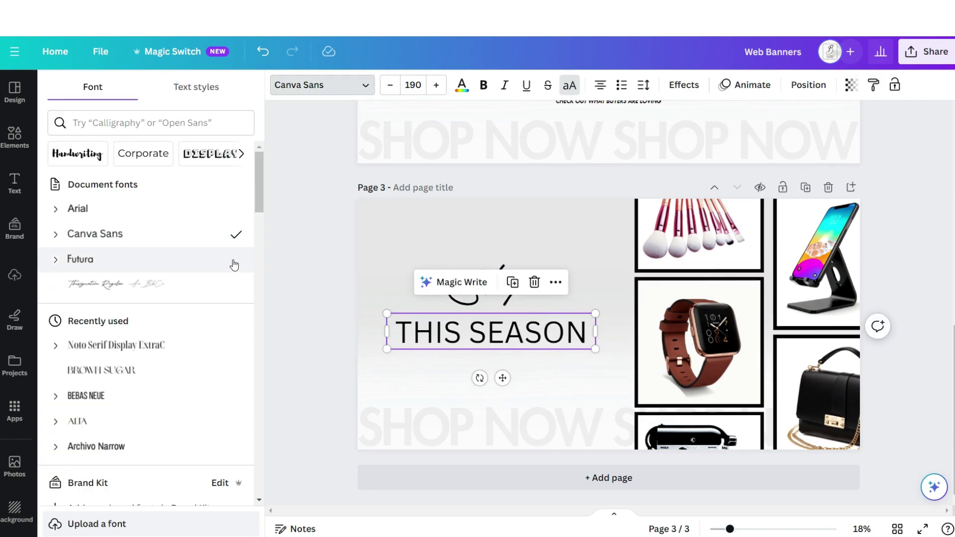
pyautogui.click(234, 264)
pyautogui.press('Escape')
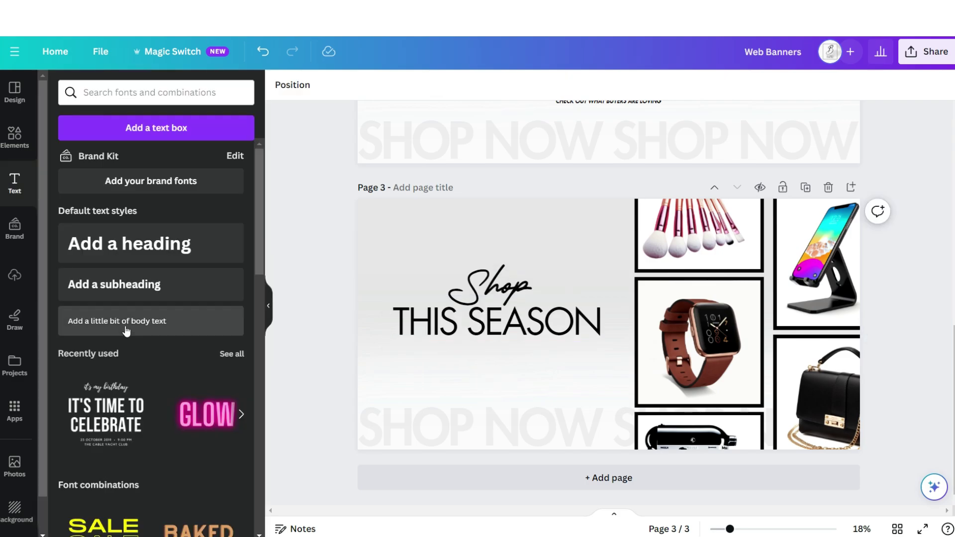
# - Add an uppercase, non-bold 'NEW TECH GADGETS!' tagline below THIS SEASON
pyautogui.click(126, 321)
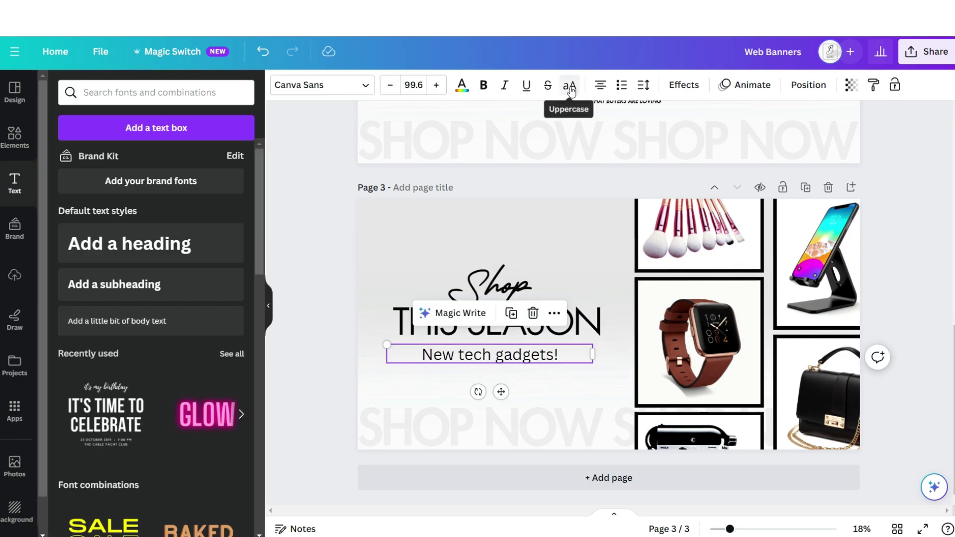
pyautogui.click(570, 90)
pyautogui.click(482, 85)
pyautogui.click(895, 381)
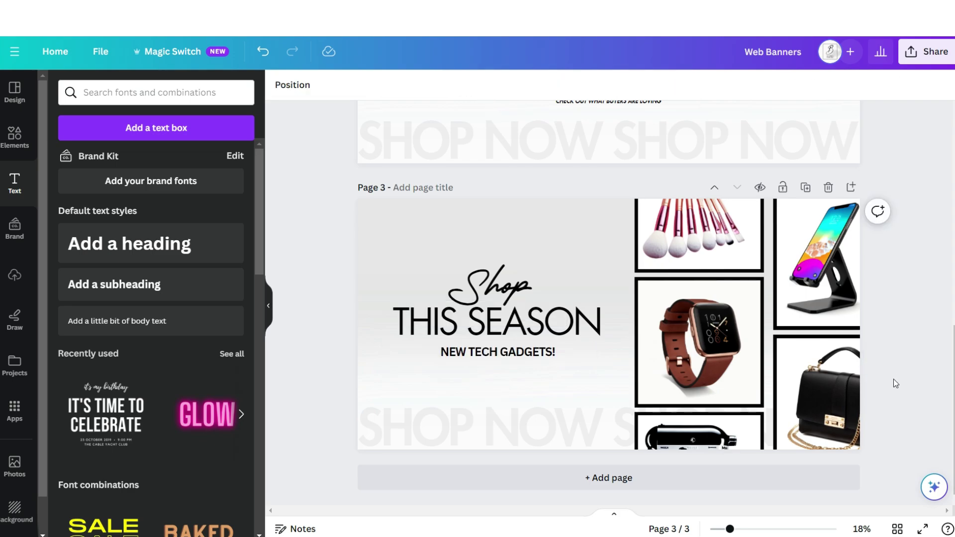
pyautogui.scroll(10, 882, 375)
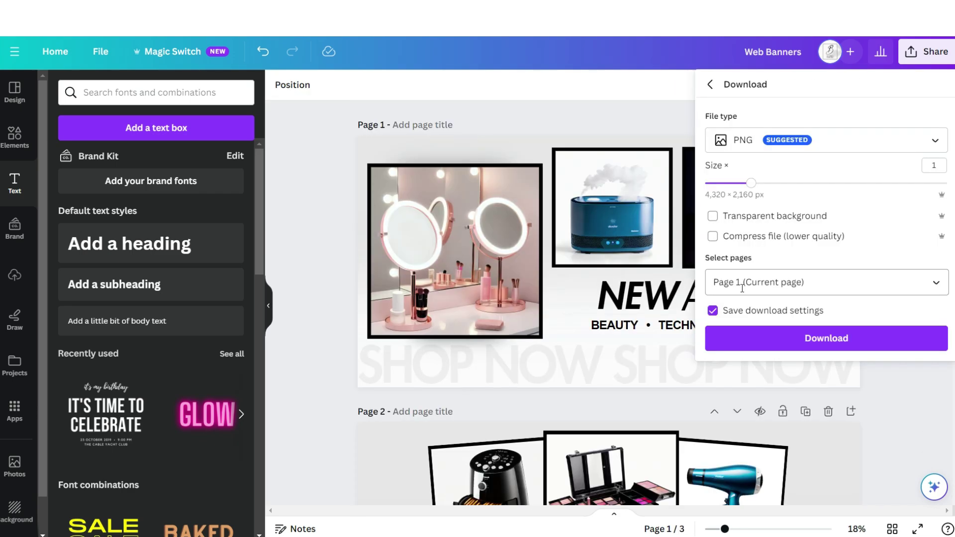
pyautogui.scroll(-5, 740, 224)
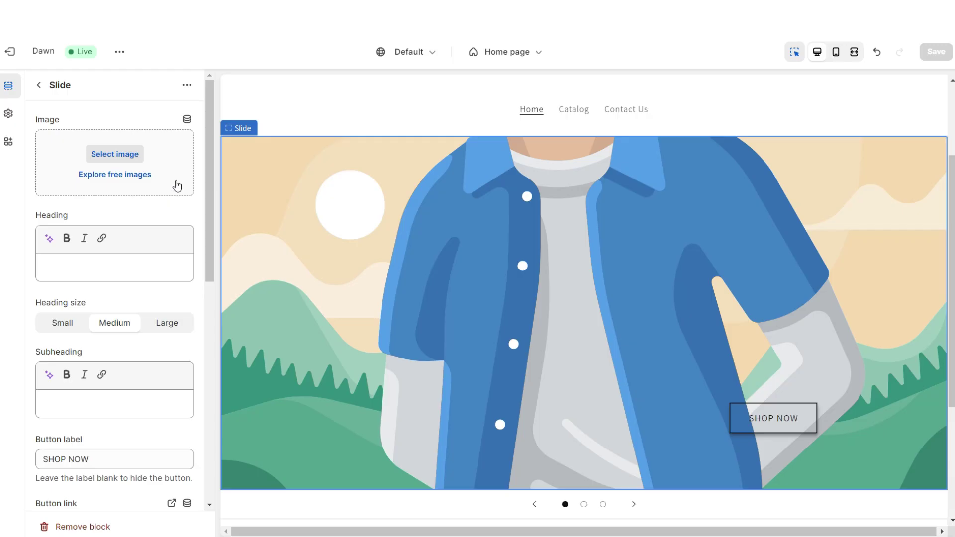
# - Put the New Arrivals banner in the first slide and set slide height to Adapt to first image
pyautogui.click(114, 154)
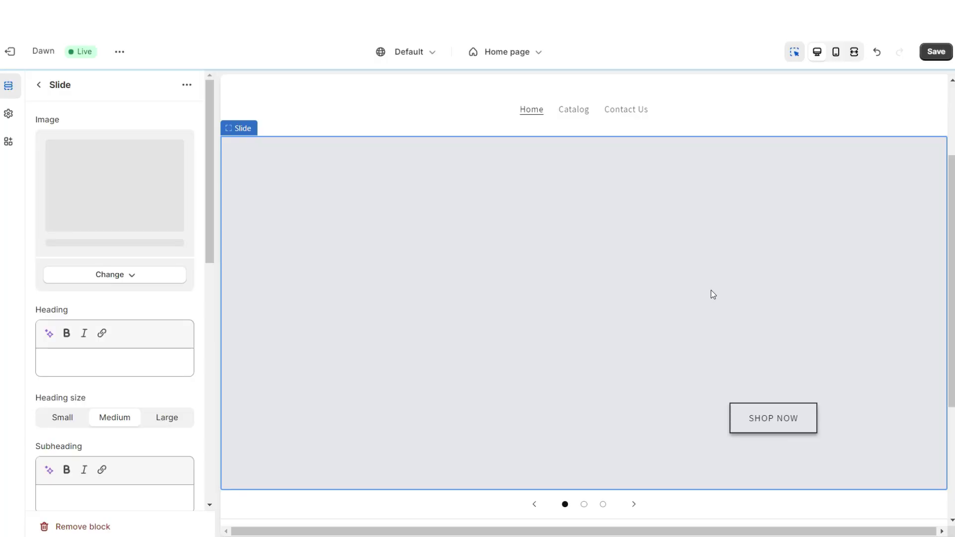
pyautogui.click(519, 337)
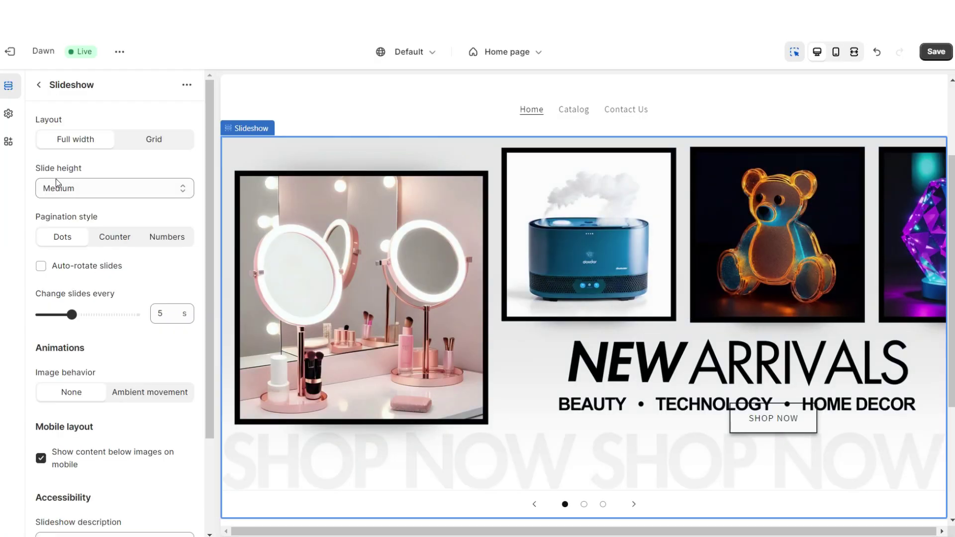
pyautogui.click(100, 188)
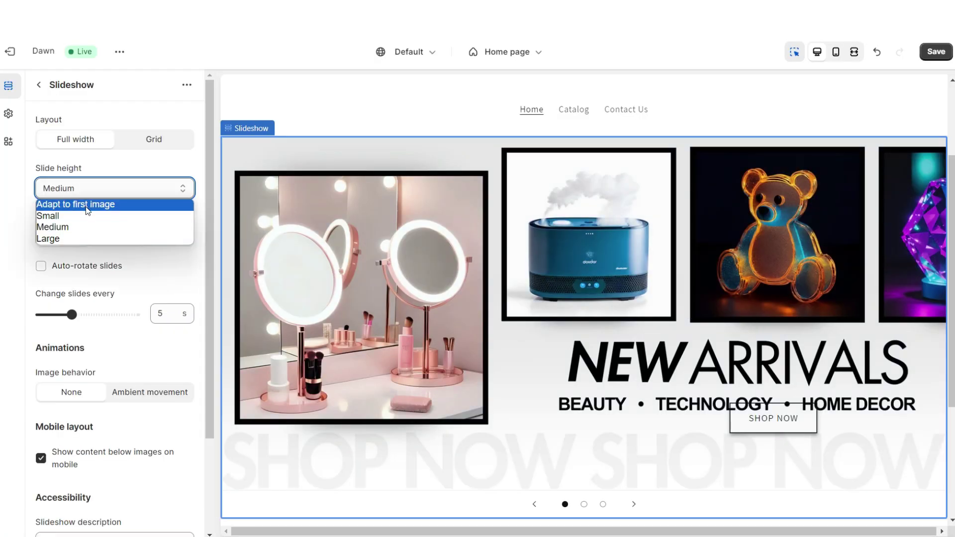
pyautogui.click(86, 207)
pyautogui.click(793, 422)
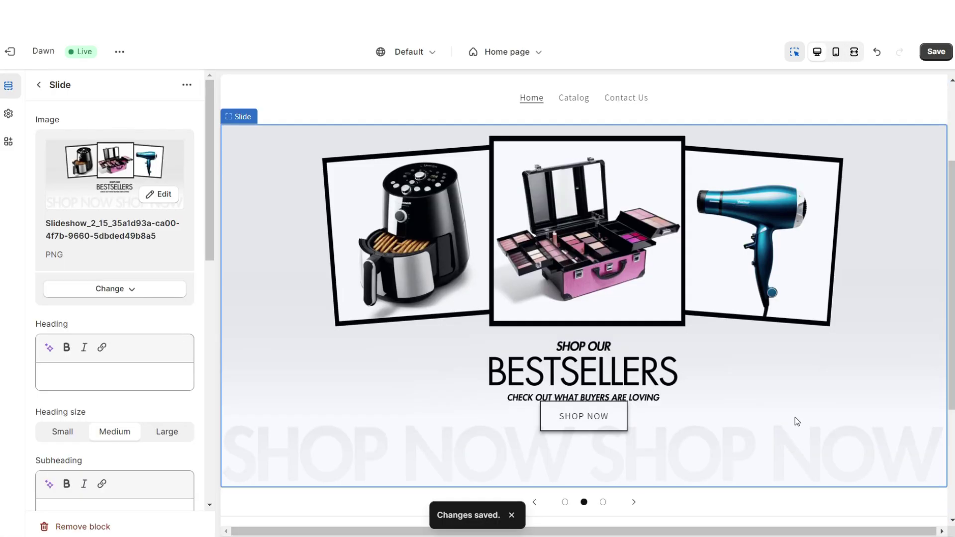
# - Preview the homepage full screen and advance through the Bestsellers and Shop This Season slides
pyautogui.click(854, 51)
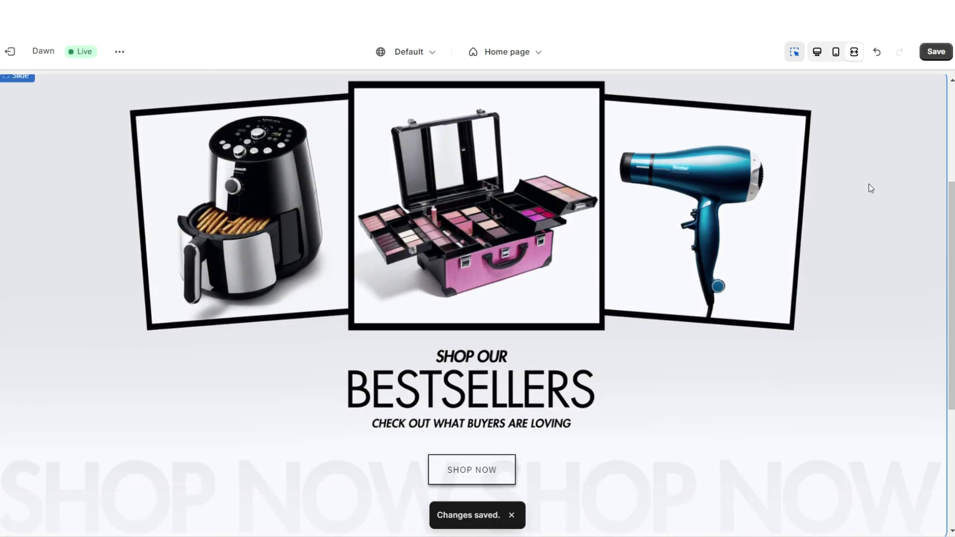
pyautogui.scroll(-4, 520, 527)
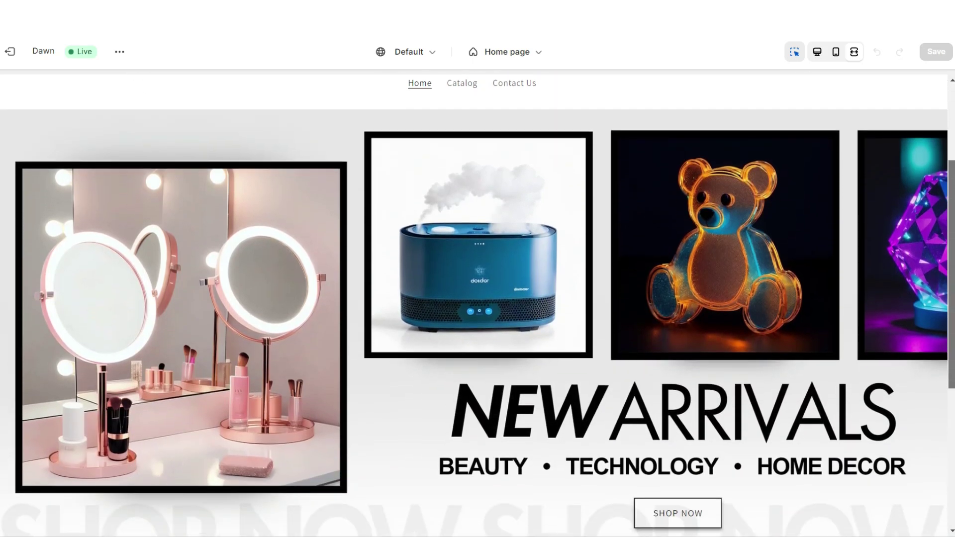
pyautogui.click(521, 533)
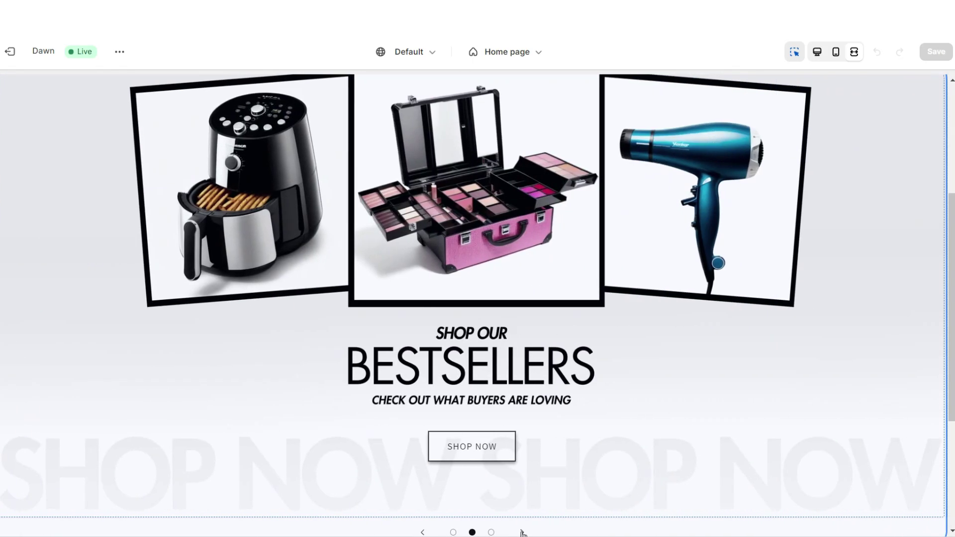
pyautogui.click(521, 533)
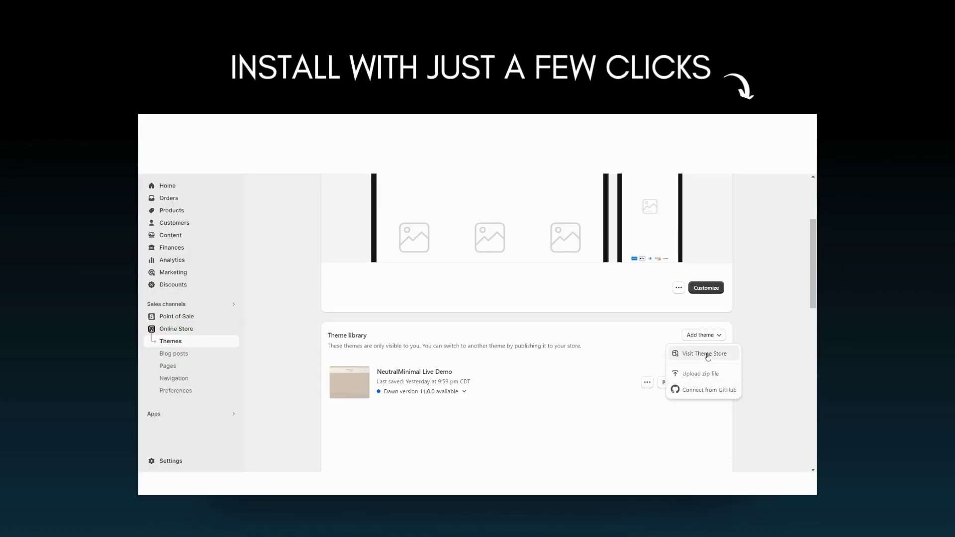
# - Upload ShopifyThemeTemplate.zip as a new theme via Upload zip file
pyautogui.click(703, 373)
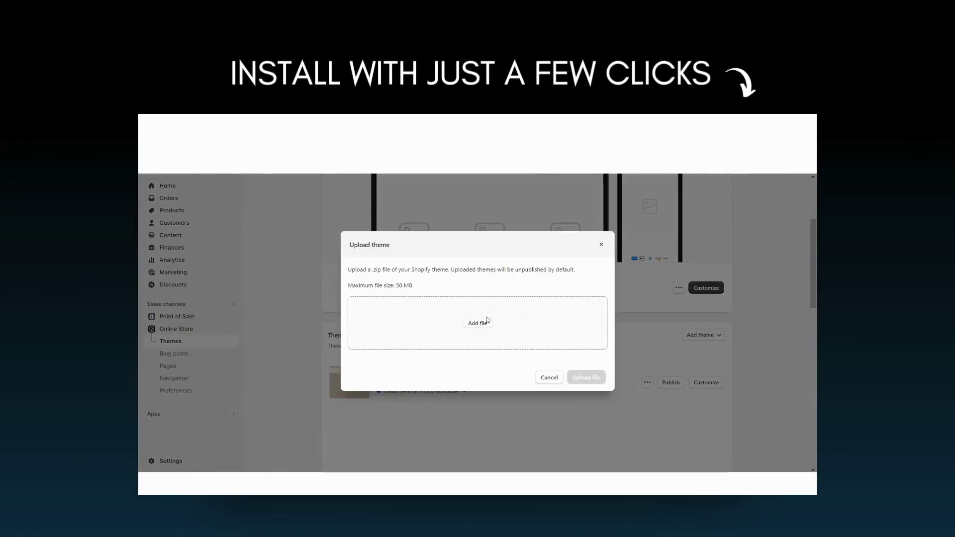
pyautogui.click(478, 322)
pyautogui.click(334, 210)
pyautogui.click(523, 452)
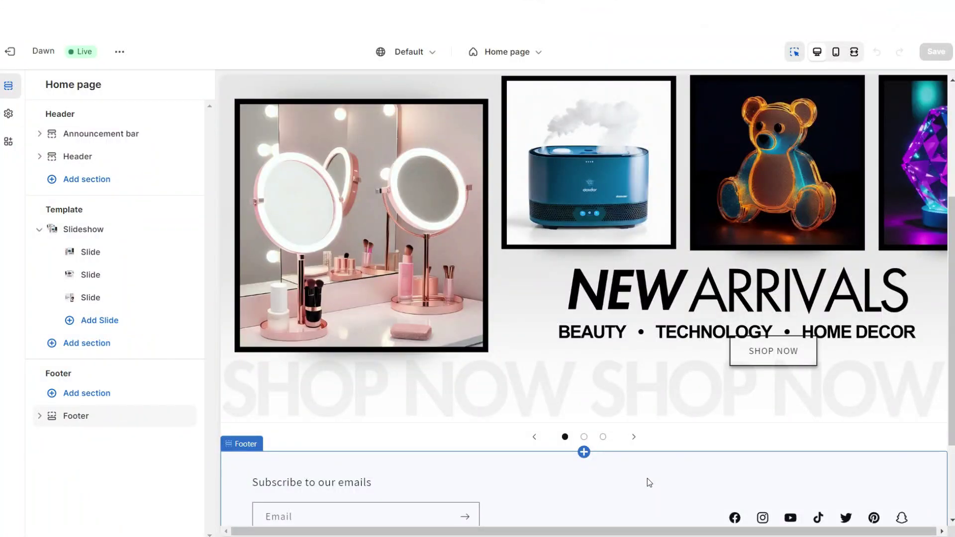
# - Add a Collection list section and paste 'SHOP OUR CATEGORIES' as its heading
pyautogui.moveTo(584, 451)
pyautogui.click(583, 433)
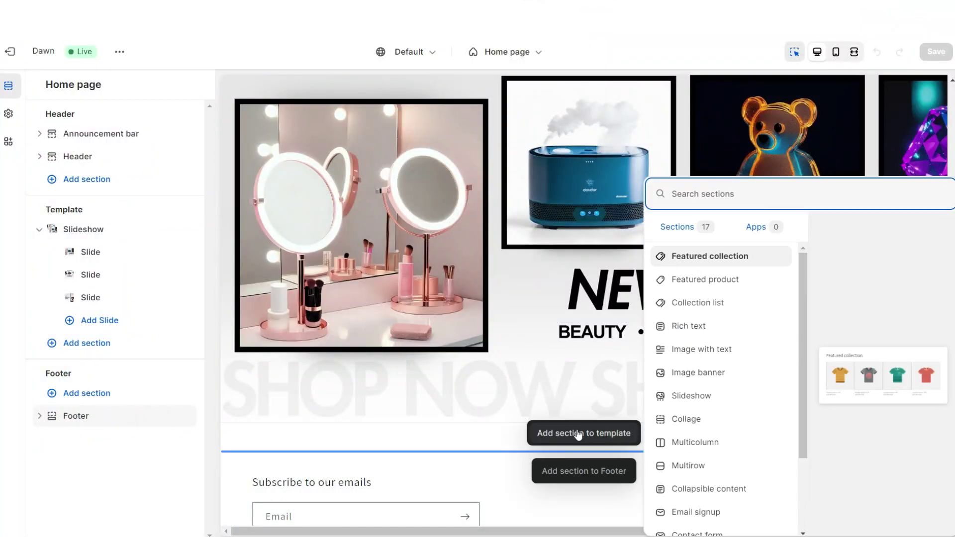
pyautogui.click(701, 302)
pyautogui.doubleClick(67, 172)
pyautogui.rightClick(74, 177)
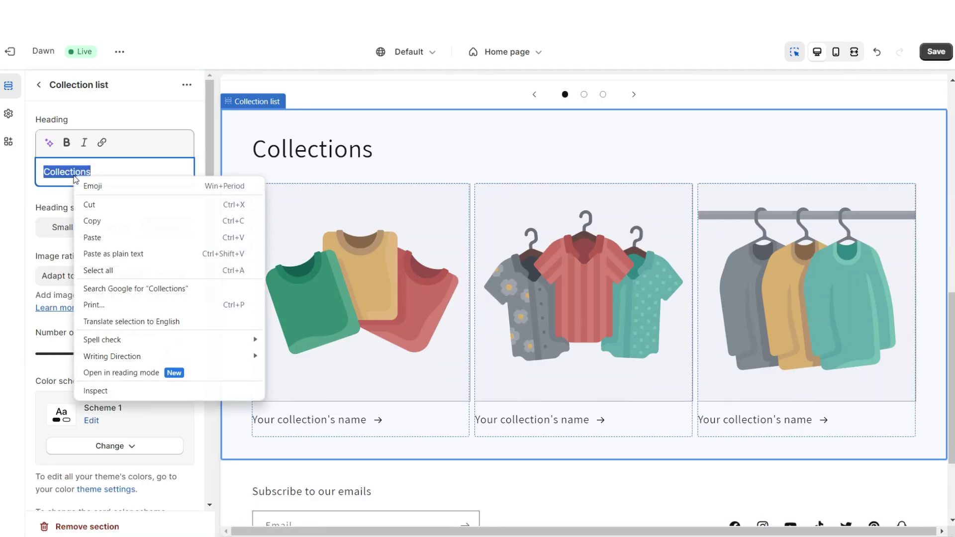
pyautogui.click(132, 237)
pyautogui.click(124, 297)
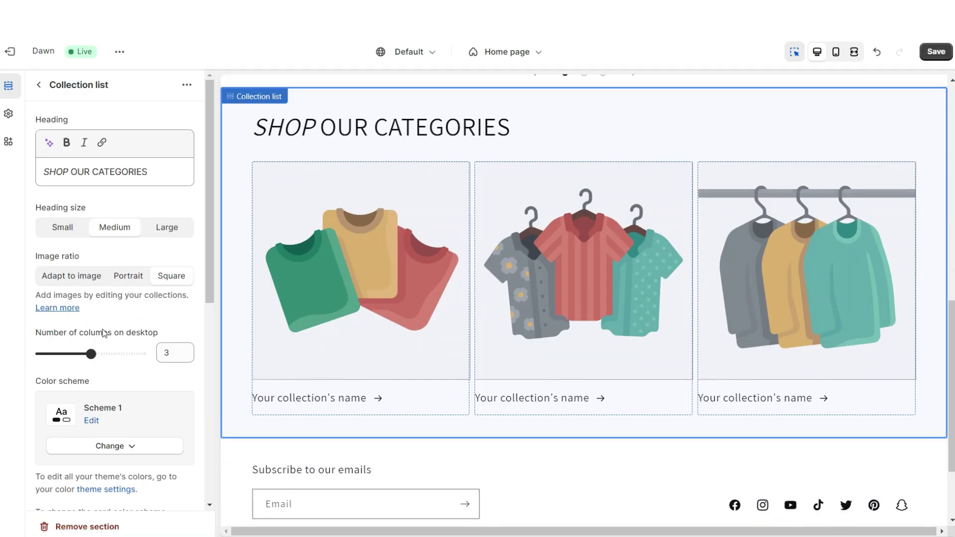
# - Set the collection list to 4 columns with View all and mobile swipe enabled
pyautogui.moveTo(103, 354); pyautogui.dragTo(115, 354)
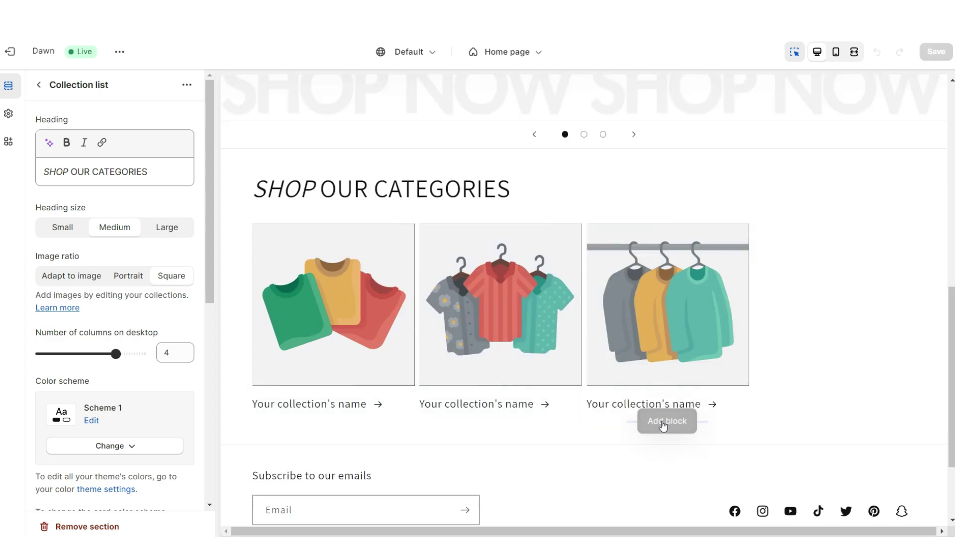
pyautogui.scroll(-6, 46, 260)
pyautogui.click(40, 247)
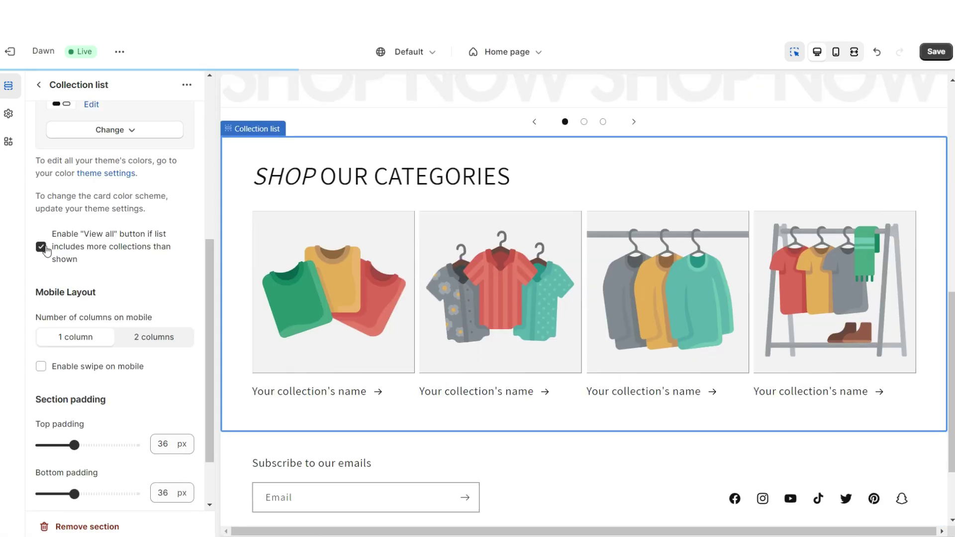
pyautogui.scroll(-1, 102, 336)
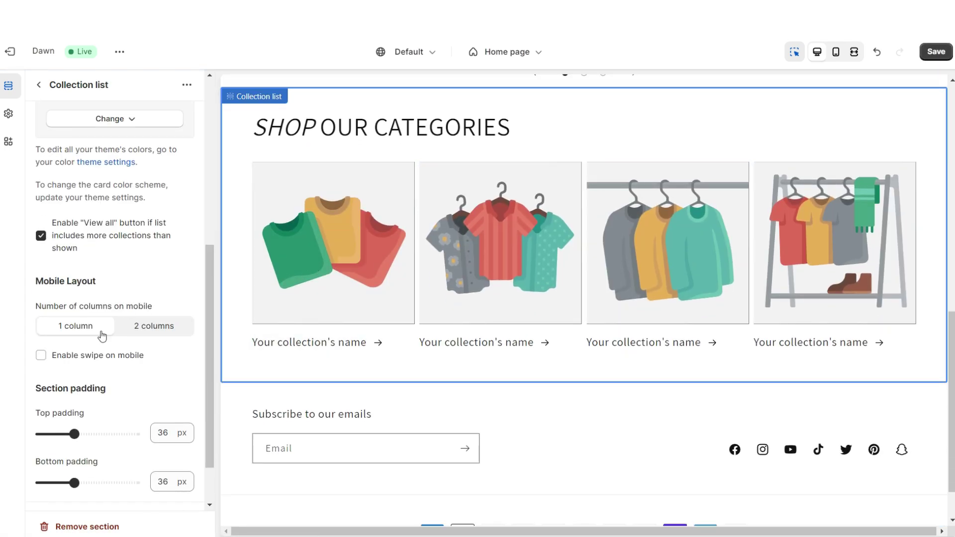
pyautogui.click(41, 355)
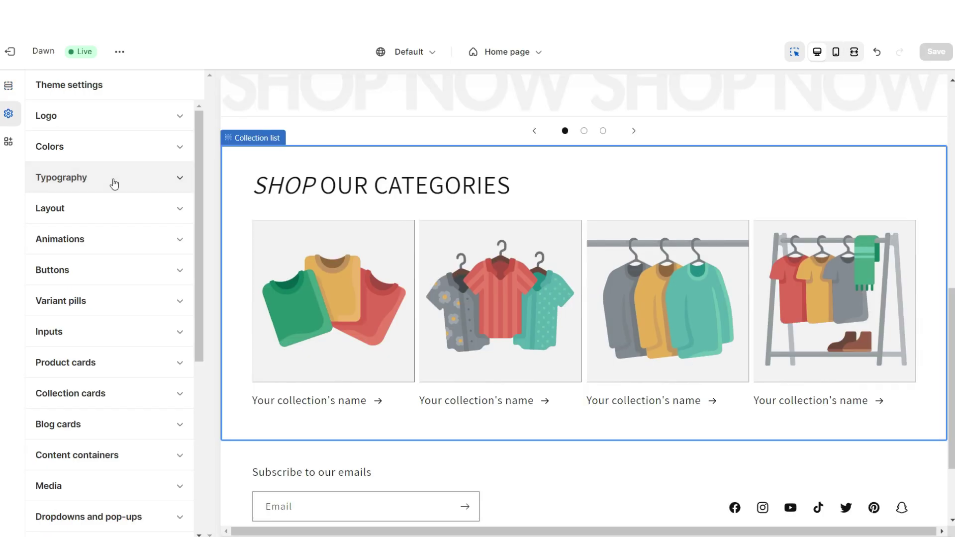
# - Change the theme's heading font to Archivo Narrow Bold in Typography settings
pyautogui.click(114, 184)
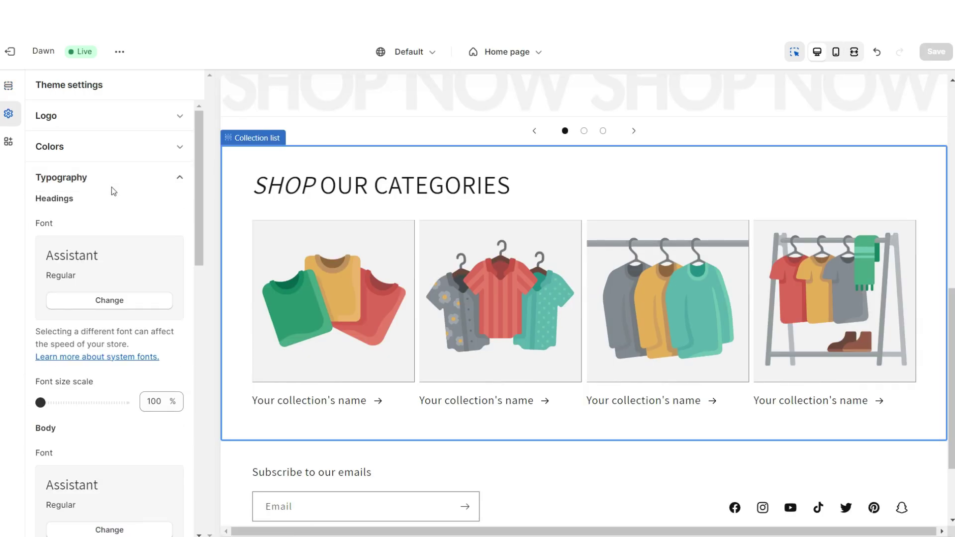
pyautogui.click(116, 301)
pyautogui.scroll(-5, 114, 299)
pyautogui.click(115, 283)
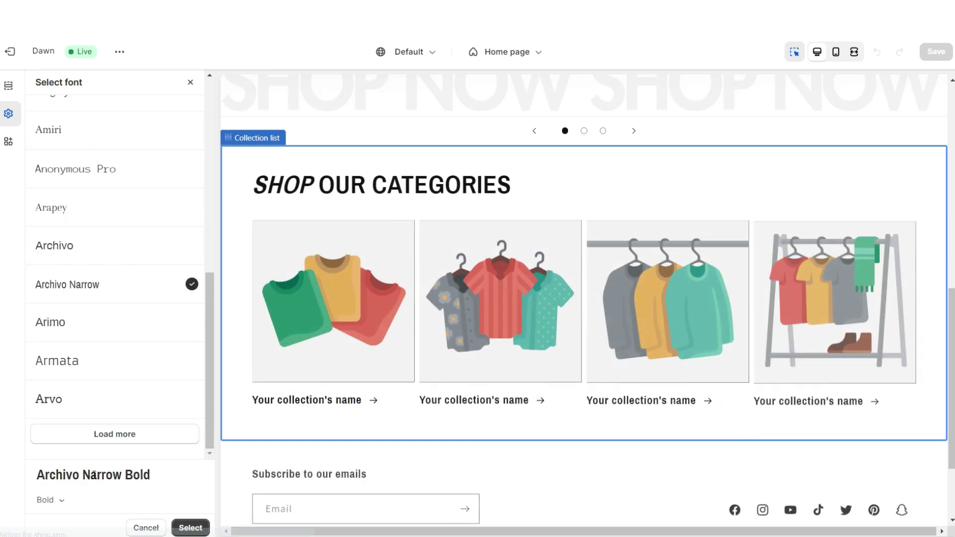
pyautogui.press('Return')
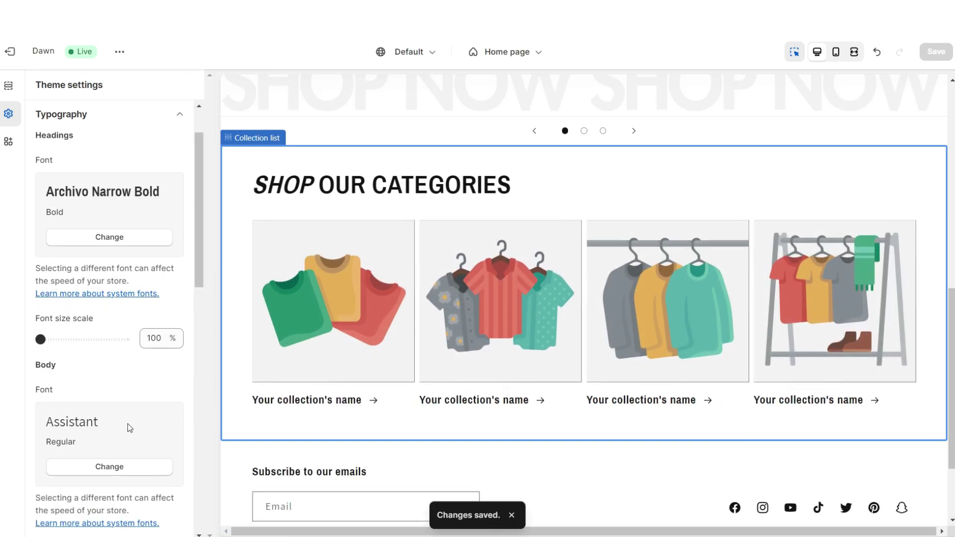
pyautogui.click(100, 467)
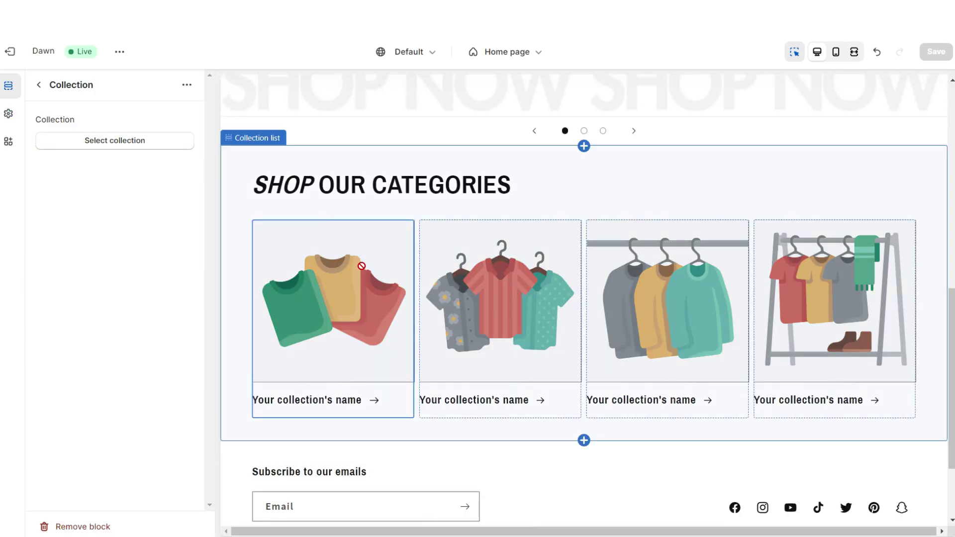
pyautogui.click(236, 299)
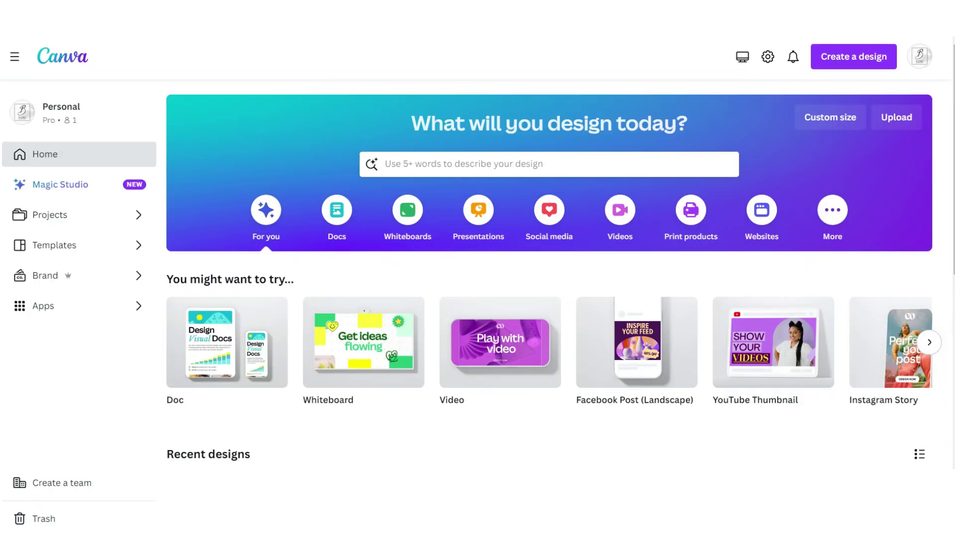
# - Start a custom-size design, place the sky-and-hills grid, and add a body text box
pyautogui.click(830, 117)
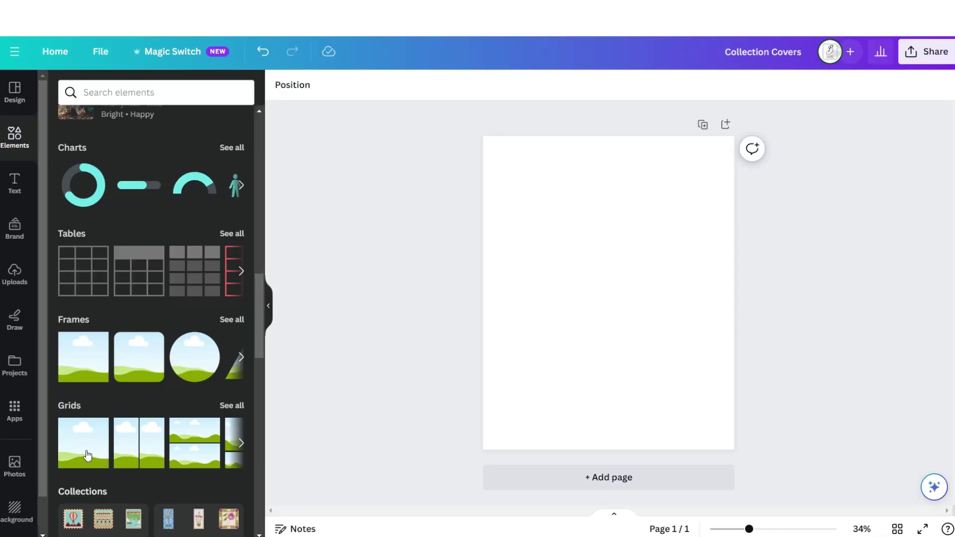
pyautogui.click(83, 457)
pyautogui.click(14, 184)
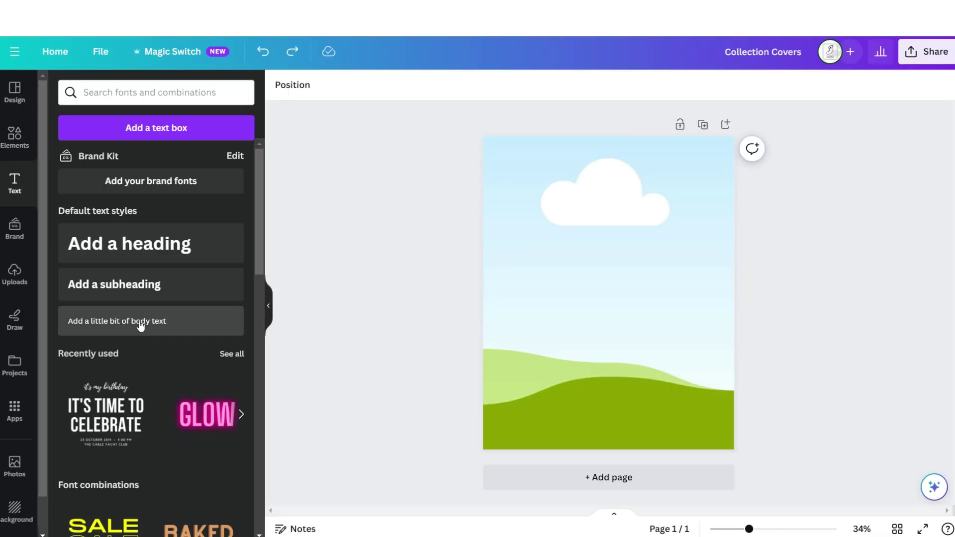
pyautogui.click(140, 322)
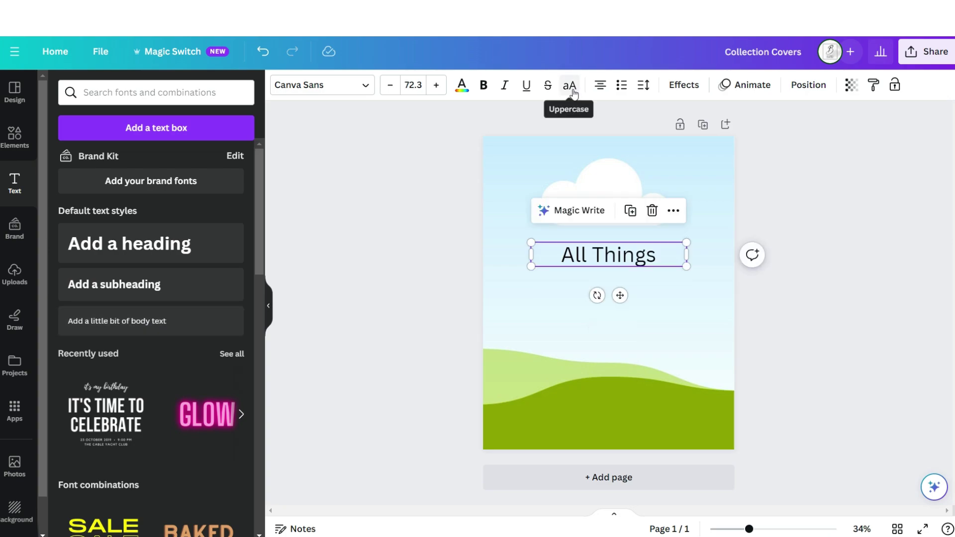
# - Style the 'ALL THINGS BEAUTY' title as uppercase white Futura with the Lift effect
pyautogui.click(572, 88)
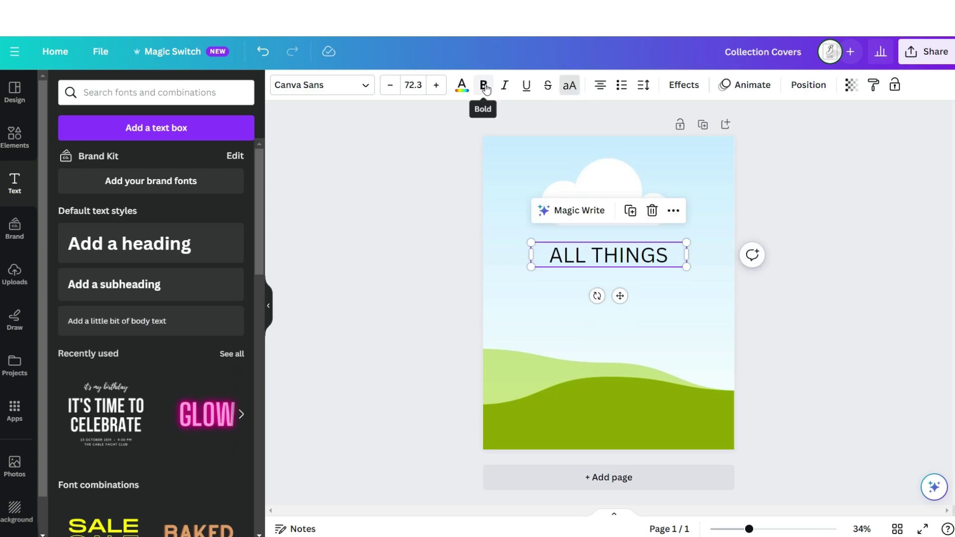
pyautogui.click(323, 85)
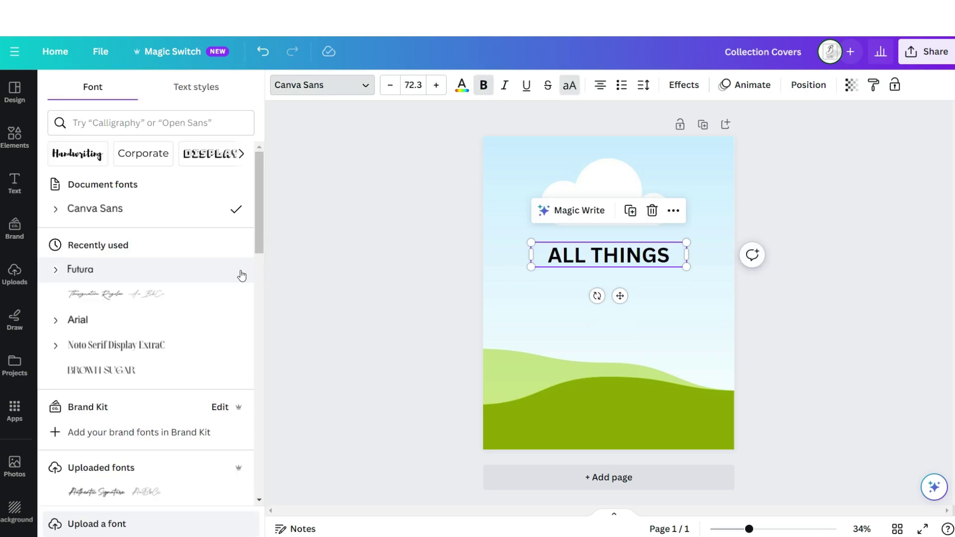
pyautogui.click(226, 269)
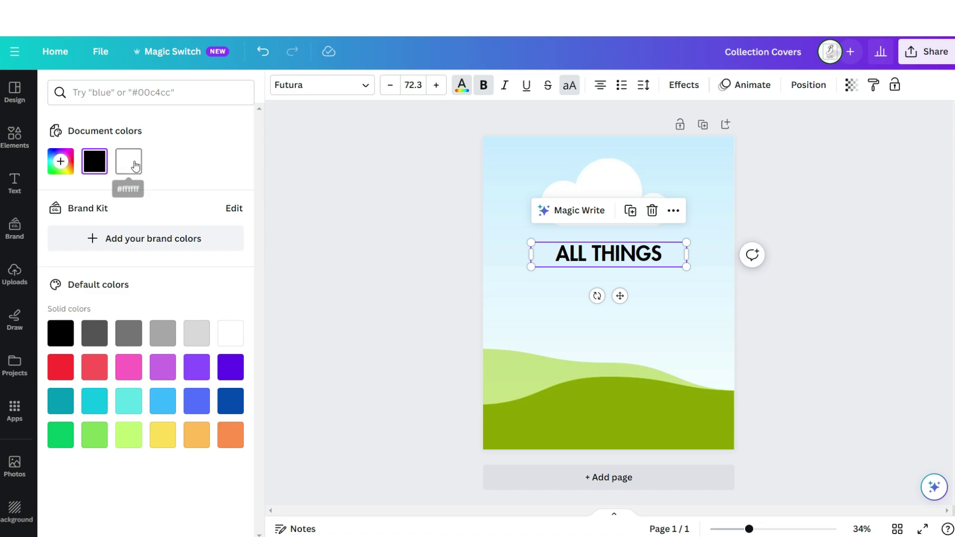
pyautogui.click(136, 166)
pyautogui.click(682, 85)
pyautogui.click(216, 166)
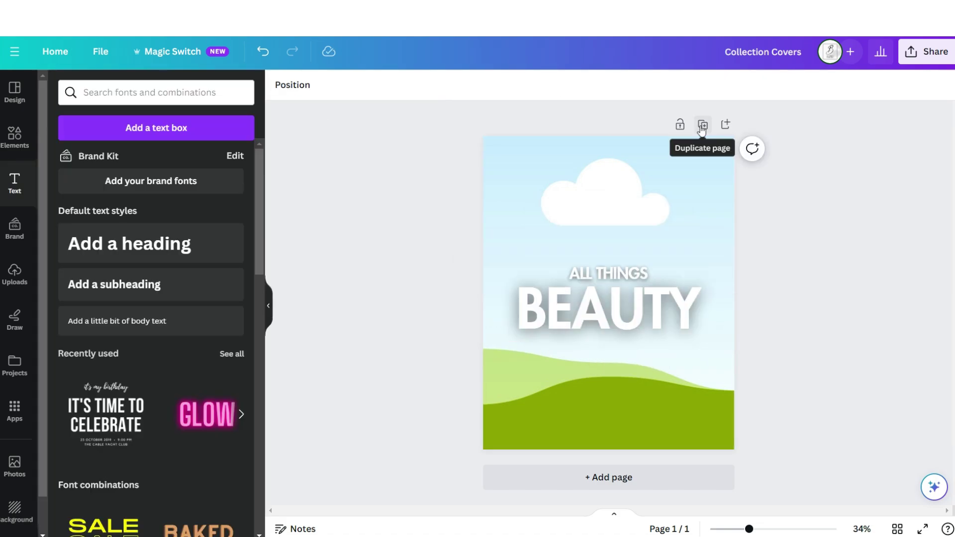
# - Duplicate the cover into four pages and set the vanity-mirror photo as page 1's background
pyautogui.click(701, 126)
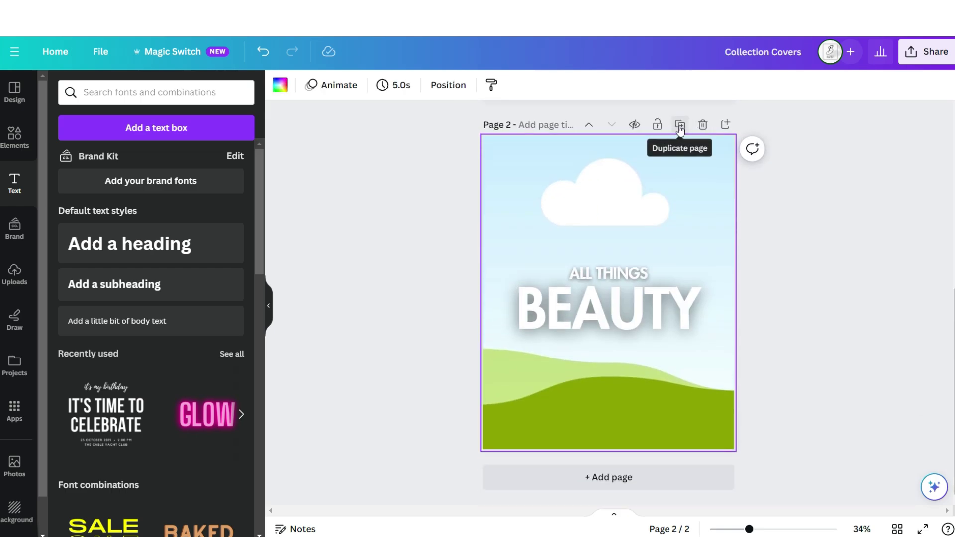
pyautogui.click(680, 126)
pyautogui.click(679, 126)
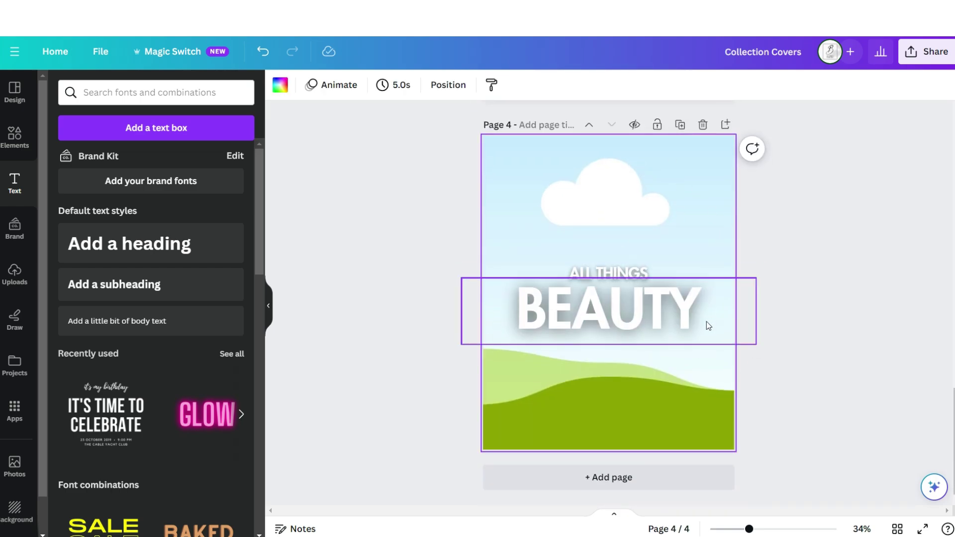
pyautogui.scroll(5, 706, 322)
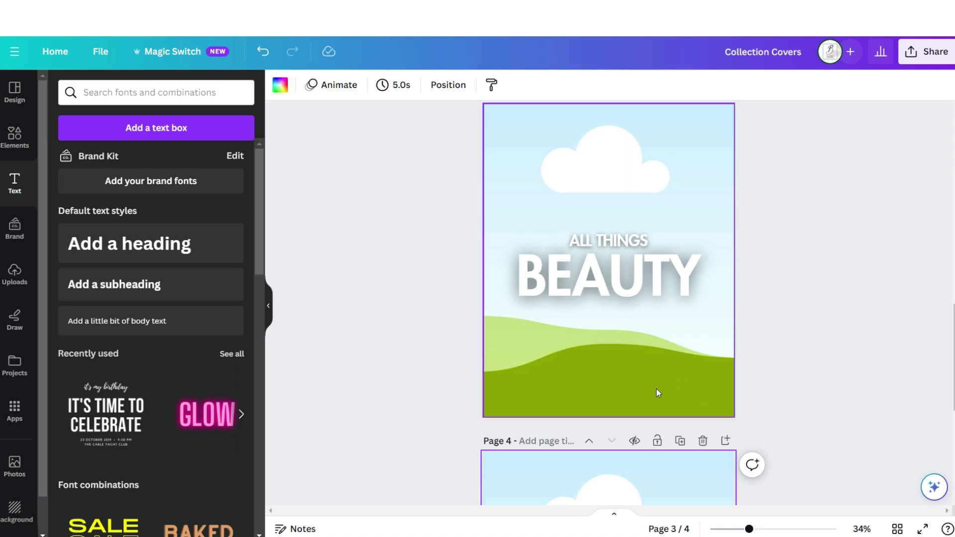
pyautogui.scroll(-5, 656, 389)
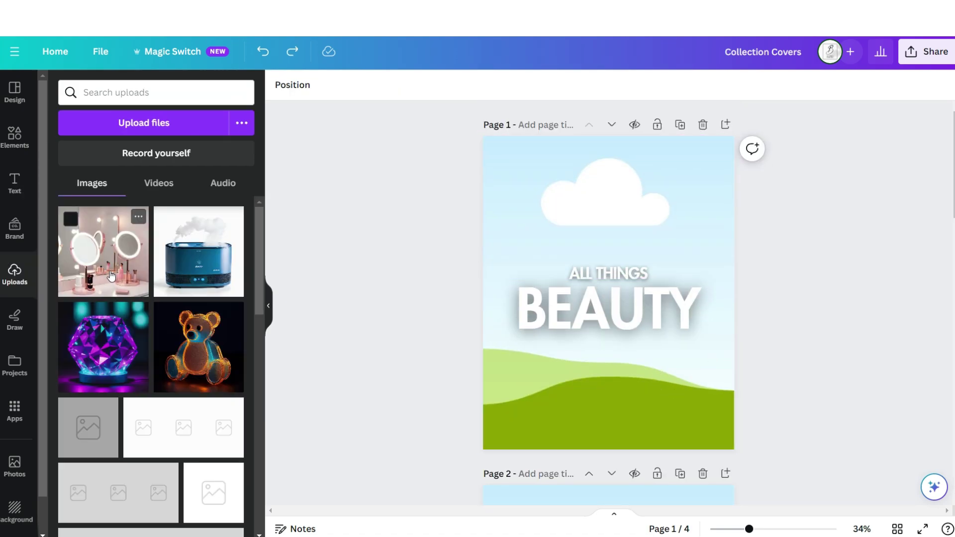
pyautogui.moveTo(110, 276); pyautogui.dragTo(529, 227)
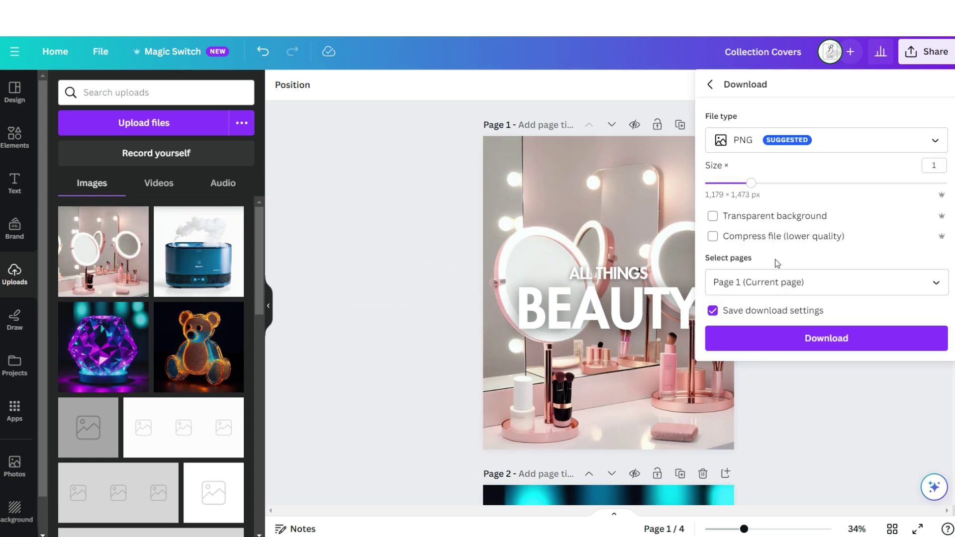
pyautogui.scroll(-15, 458, 311)
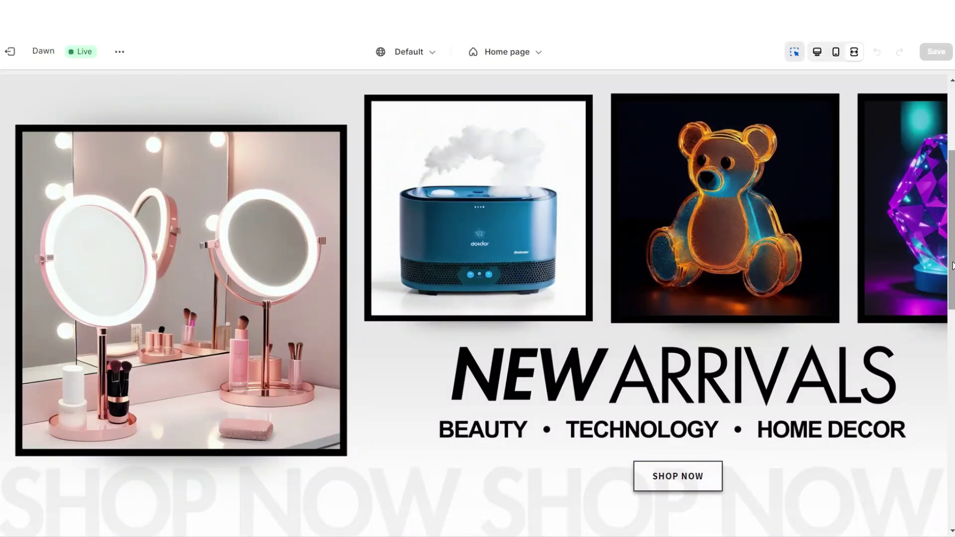
# - Insert a Rich text section below the categories and delete its placeholder blocks
pyautogui.scroll(-10, 951, 266)
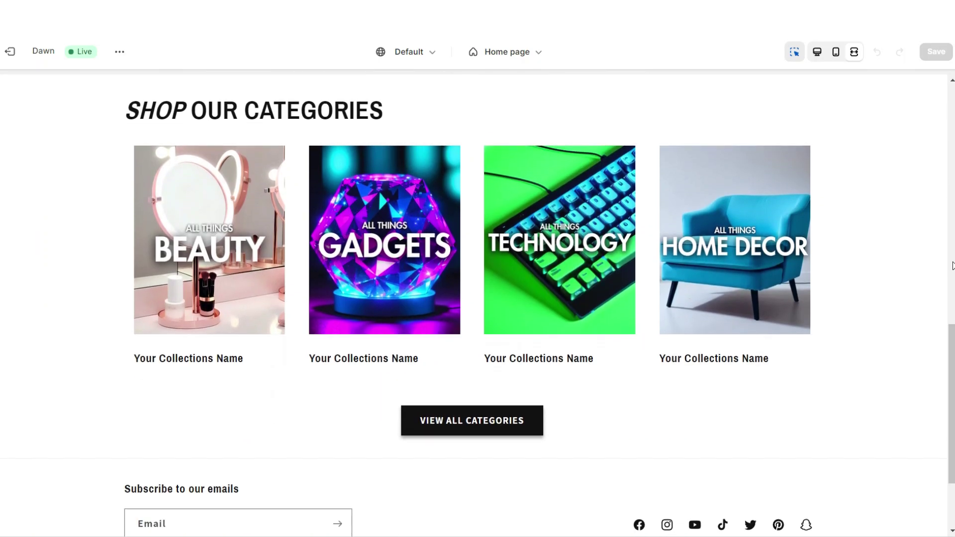
pyautogui.scroll(2, 951, 266)
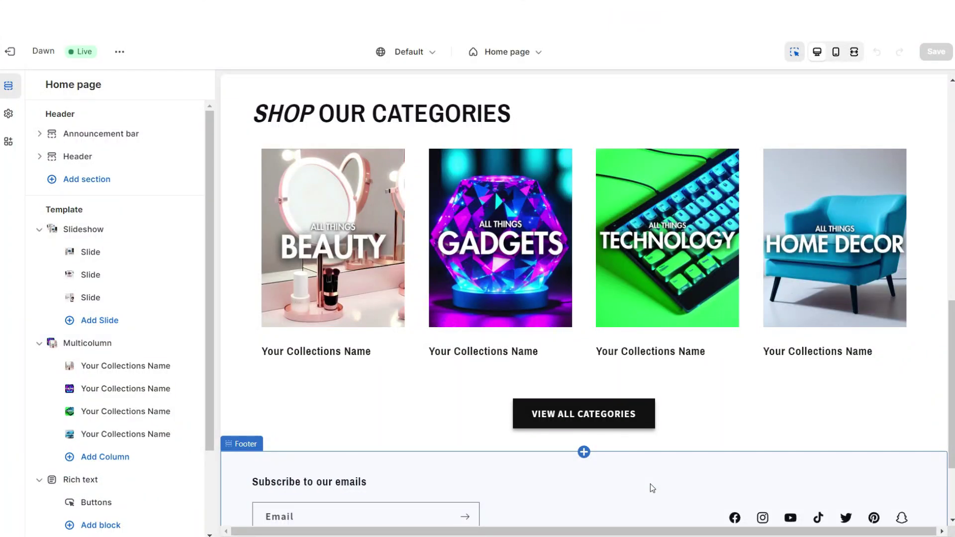
pyautogui.click(584, 452)
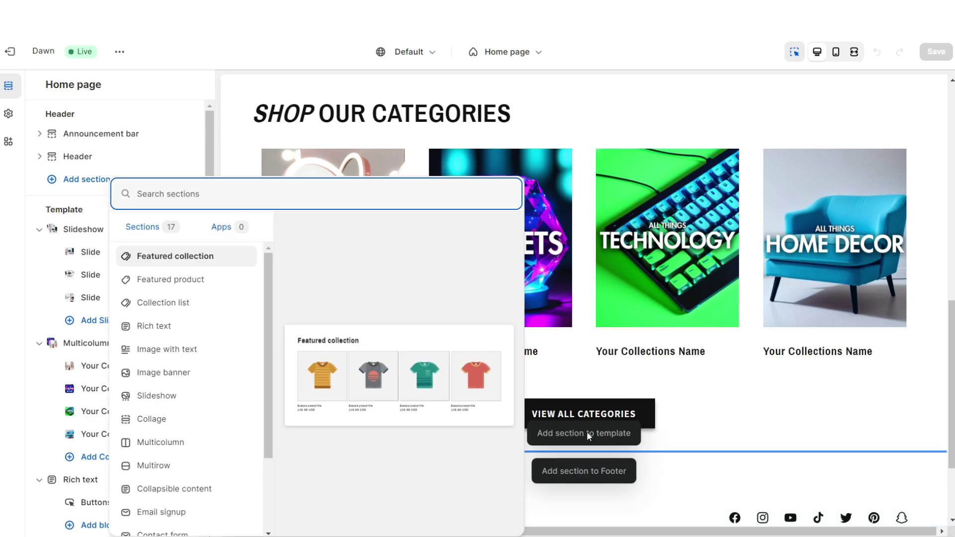
pyautogui.click(222, 333)
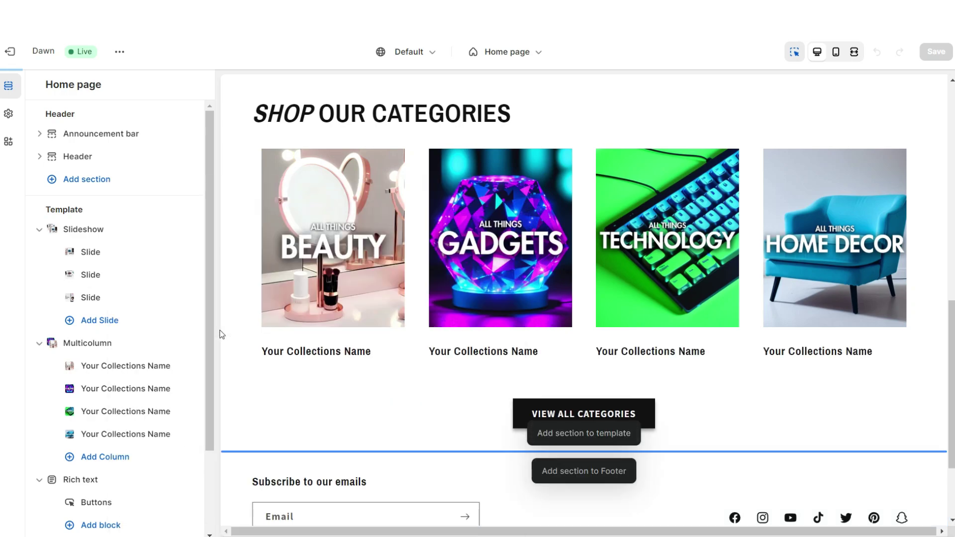
pyautogui.click(534, 266)
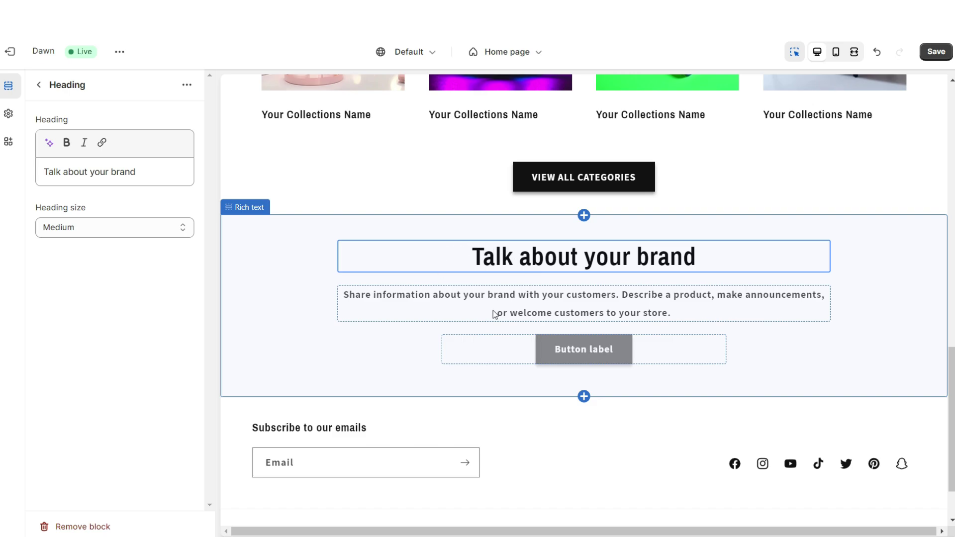
pyautogui.press('Delete')
pyautogui.press('Delete')
pyautogui.press('Delete')
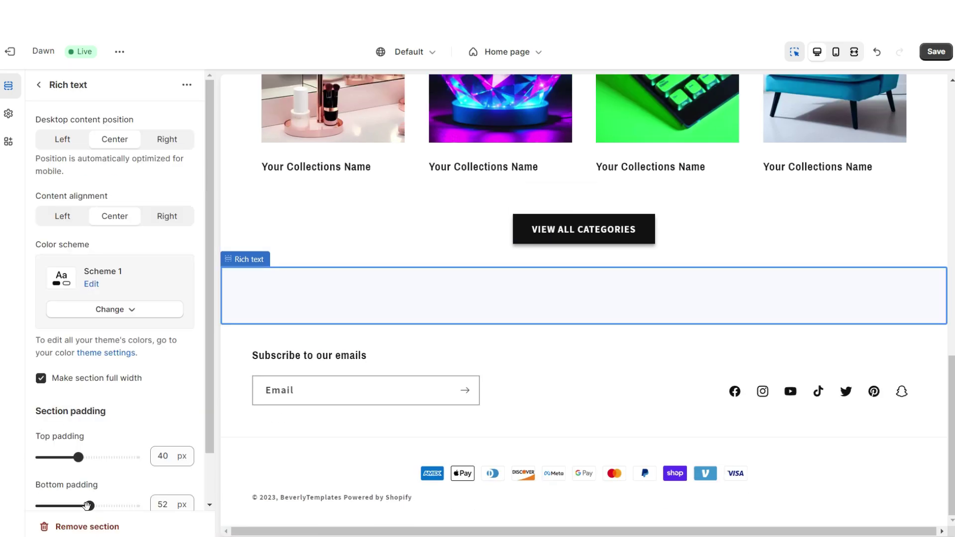
# - Give the Rich text band Color scheme 2 and duplicate the section
pyautogui.click(107, 309)
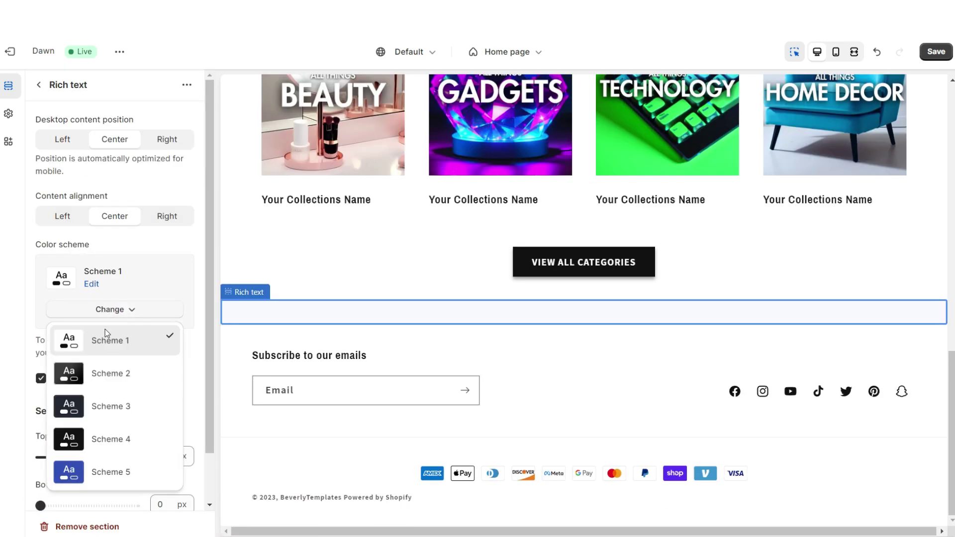
pyautogui.click(116, 372)
pyautogui.click(187, 85)
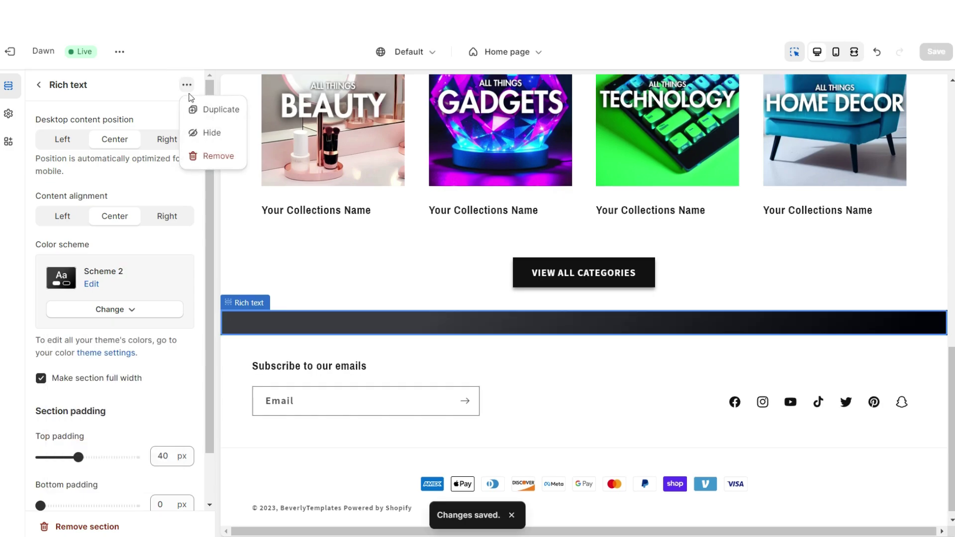
pyautogui.click(193, 108)
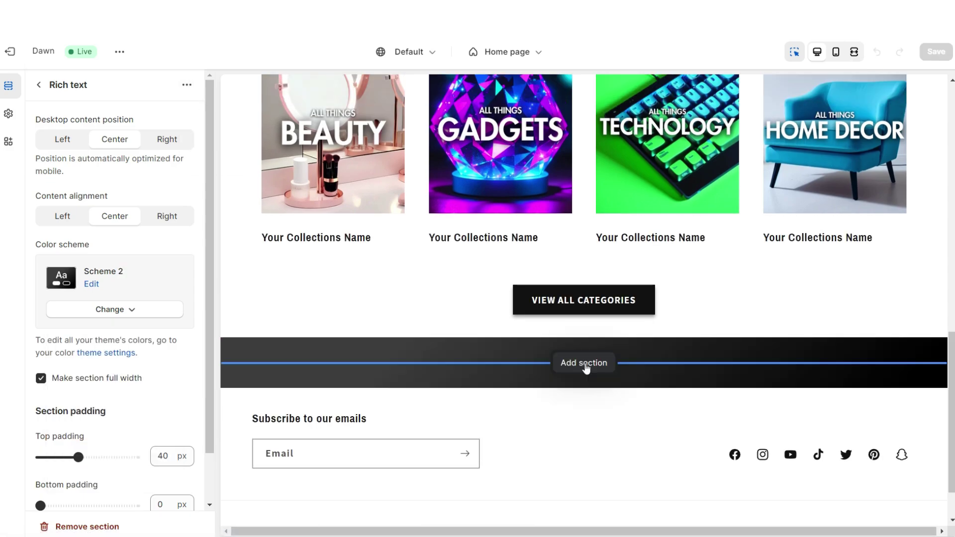
# - Add an Image banner with the desktop container hidden and the second button label cleared
pyautogui.click(585, 363)
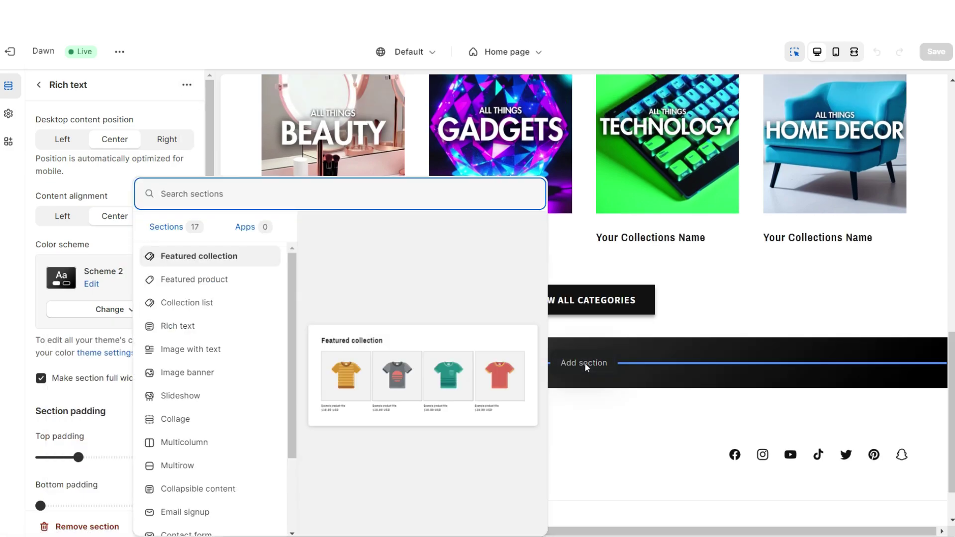
pyautogui.click(243, 379)
pyautogui.scroll(-3, 47, 373)
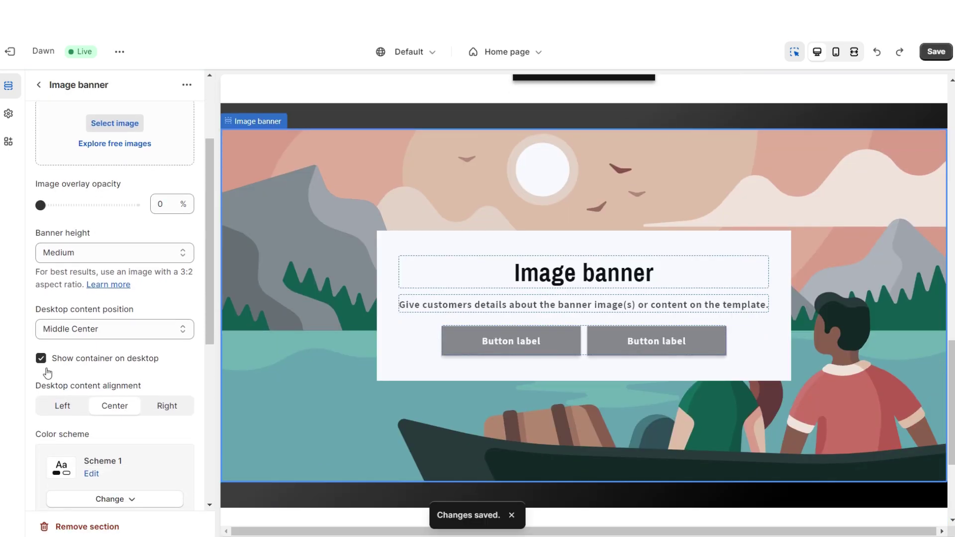
pyautogui.click(41, 358)
pyautogui.scroll(-5, 38, 447)
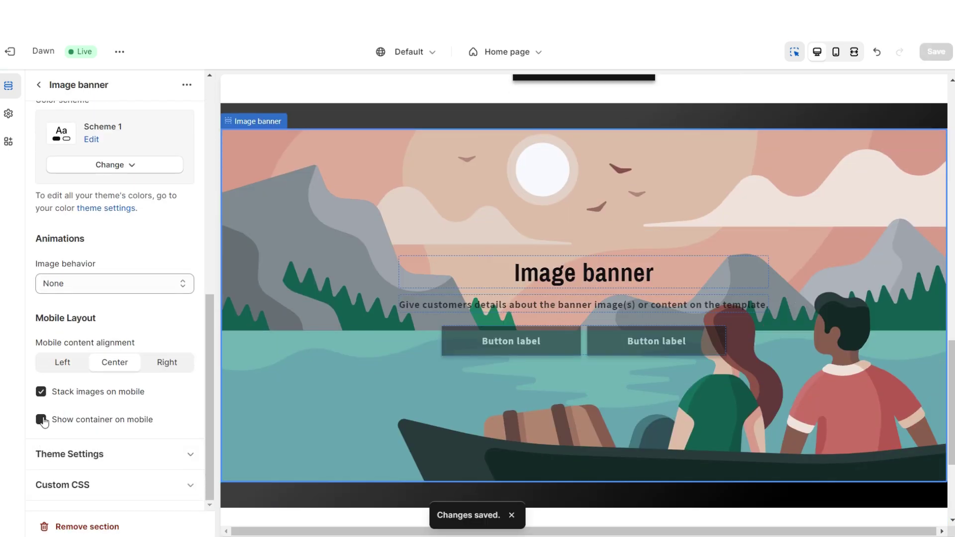
pyautogui.click(657, 341)
pyautogui.press('BackSpace')
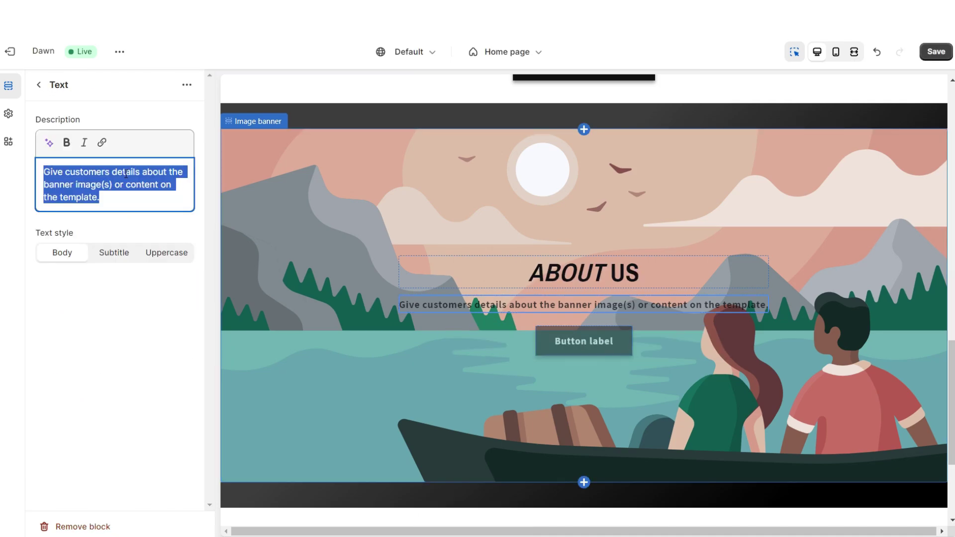
# - Paste the ShopZone paragraph as the banner description and apply Color scheme 2
pyautogui.rightClick(126, 174)
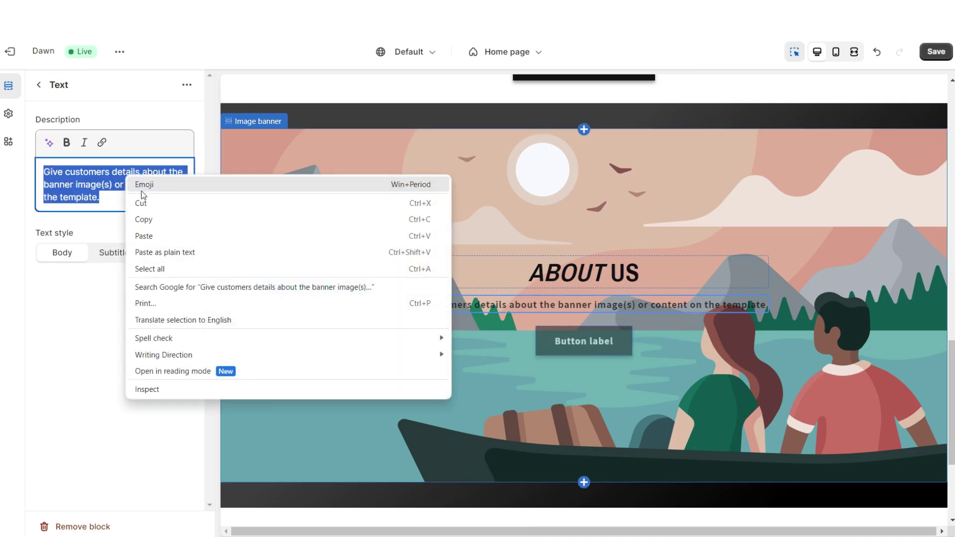
pyautogui.click(140, 235)
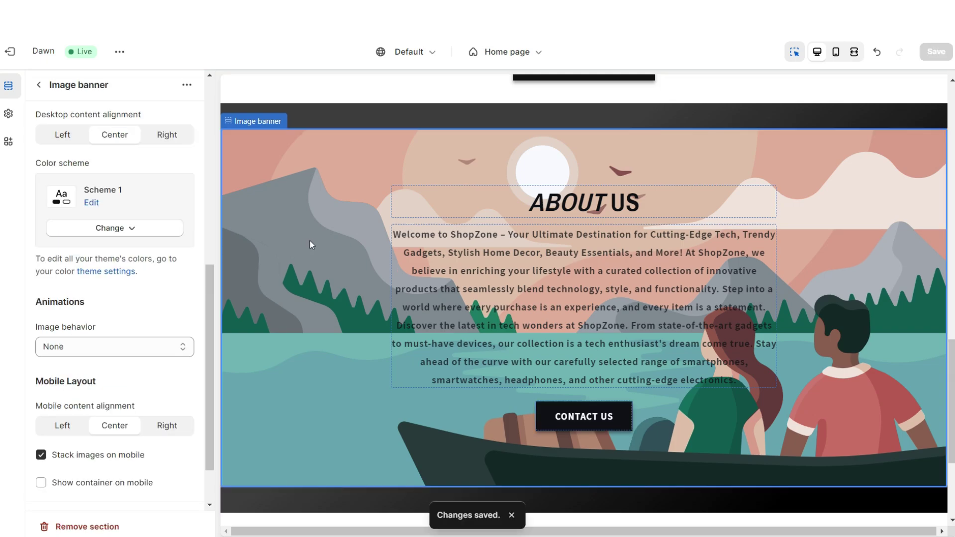
pyautogui.click(128, 231)
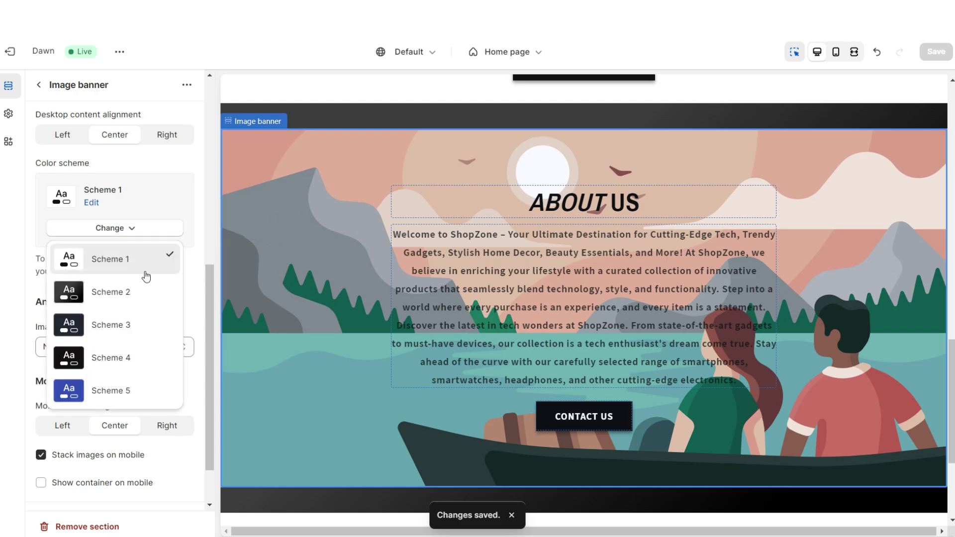
pyautogui.click(135, 301)
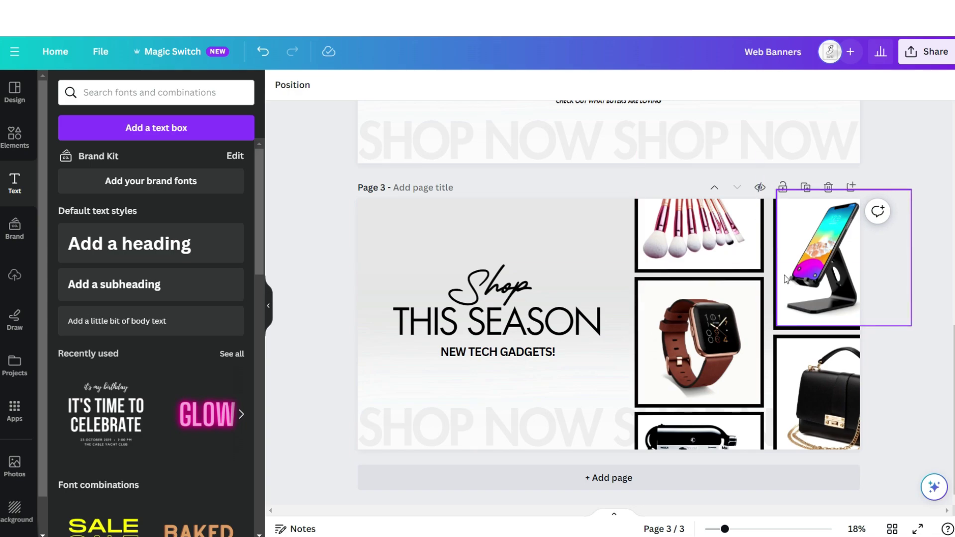
# - Add page 4 with a tall black bar and a photo frame
pyautogui.click(850, 189)
pyautogui.click(14, 137)
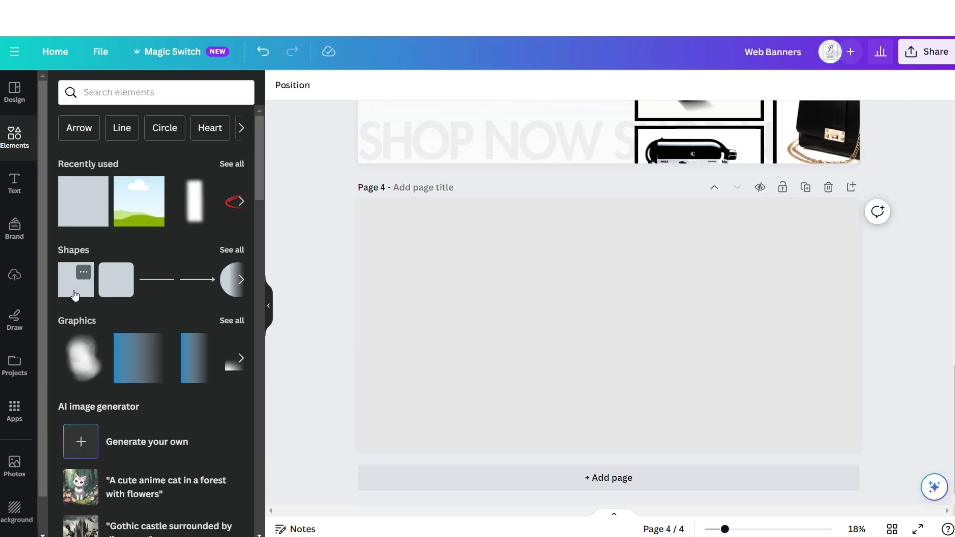
pyautogui.click(75, 280)
pyautogui.hotkey('ctrl', 'z')
pyautogui.scroll(-10, 213, 138)
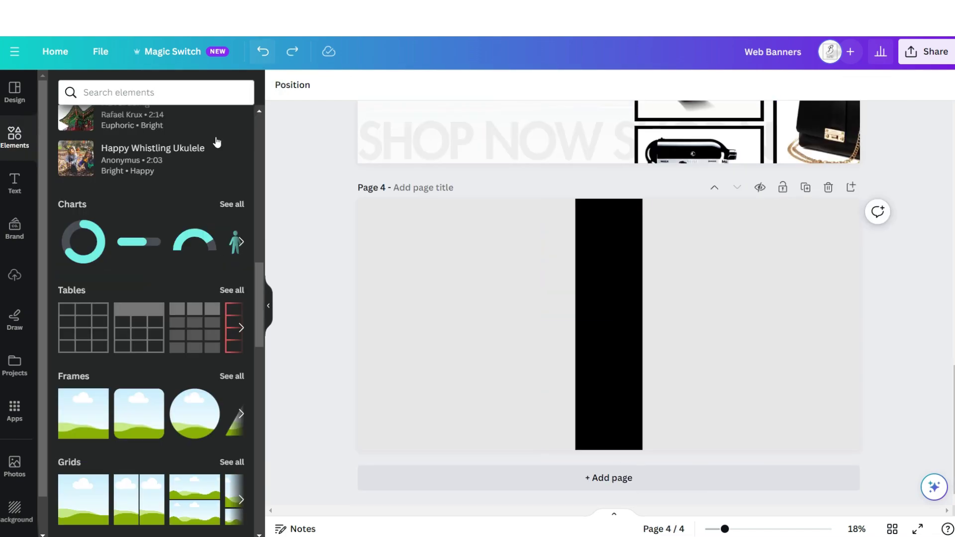
pyautogui.click(87, 408)
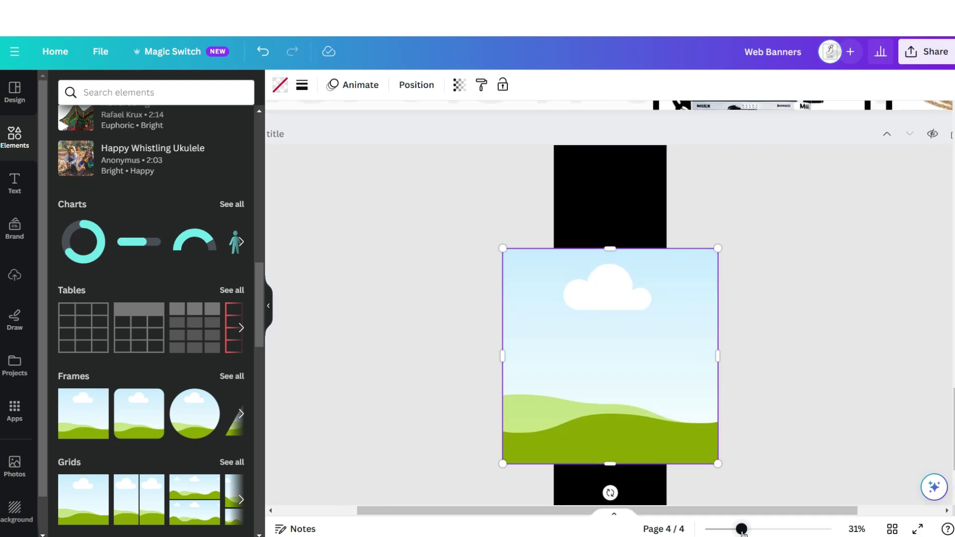
# - Build a strip of three frames on the black bar and tilt it about 16 degrees
pyautogui.moveTo(716, 462); pyautogui.dragTo(665, 247)
pyautogui.hotkey('ctrl', 'd')
pyautogui.moveTo(612, 199); pyautogui.dragTo(612, 296)
pyautogui.hotkey('ctrl', 'd')
pyautogui.hotkey('ctrl', '-')
pyautogui.hotkey('ctrl', 'a')
pyautogui.moveTo(667, 492); pyautogui.dragTo(667, 370)
# - Duplicate the strip behind the first, move it left, and set its transparency to 87
pyautogui.click(581, 118)
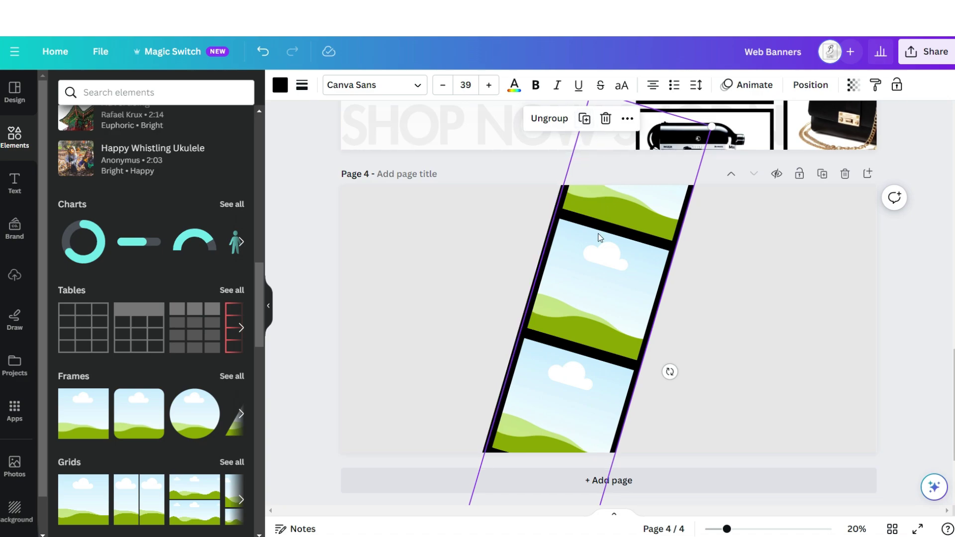
pyautogui.click(810, 84)
pyautogui.click(217, 153)
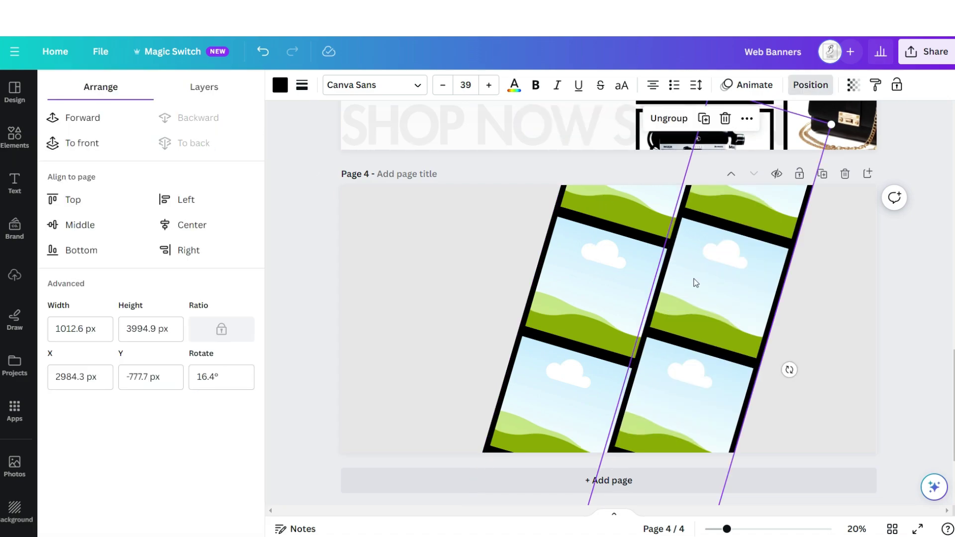
pyautogui.moveTo(695, 283); pyautogui.dragTo(503, 343)
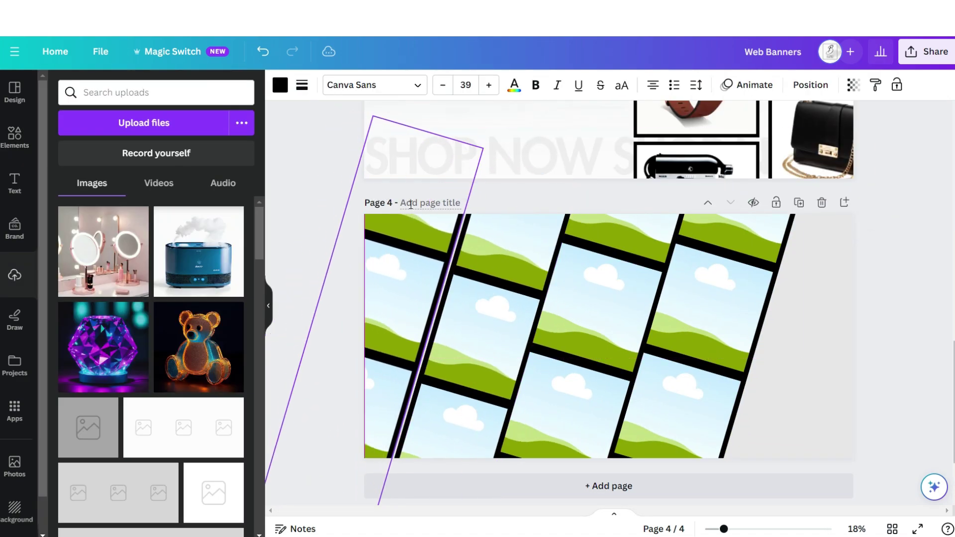
pyautogui.click(437, 415)
pyautogui.click(853, 84)
pyautogui.moveTo(853, 135); pyautogui.dragTo(735, 136)
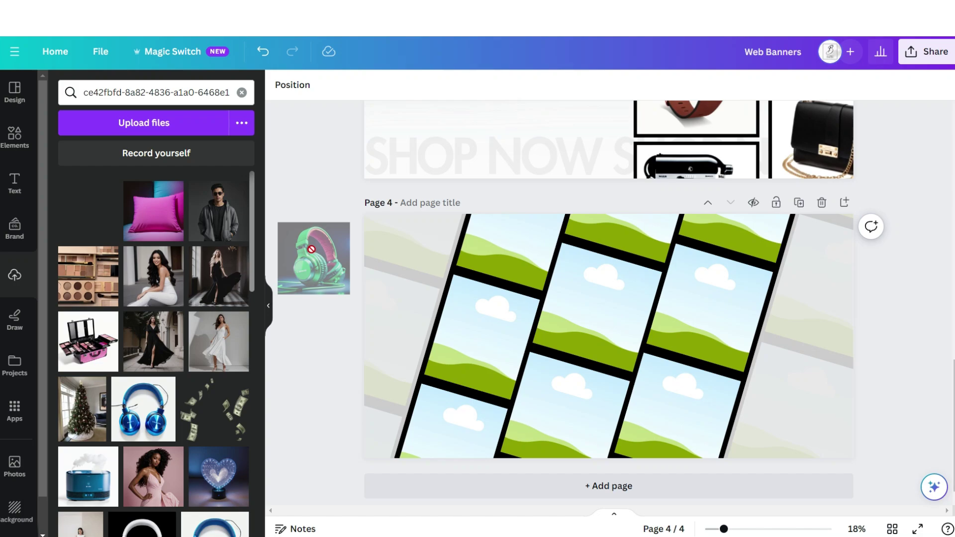
# - Fill the middle frame with the headphone photo and stretch a white fade graphic along the strip
pyautogui.moveTo(313, 258); pyautogui.dragTo(556, 303)
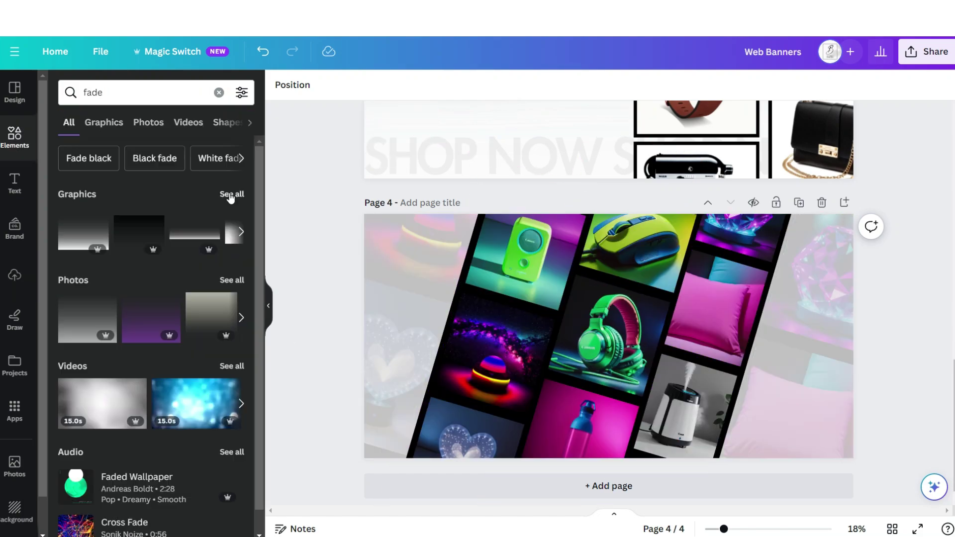
pyautogui.click(103, 122)
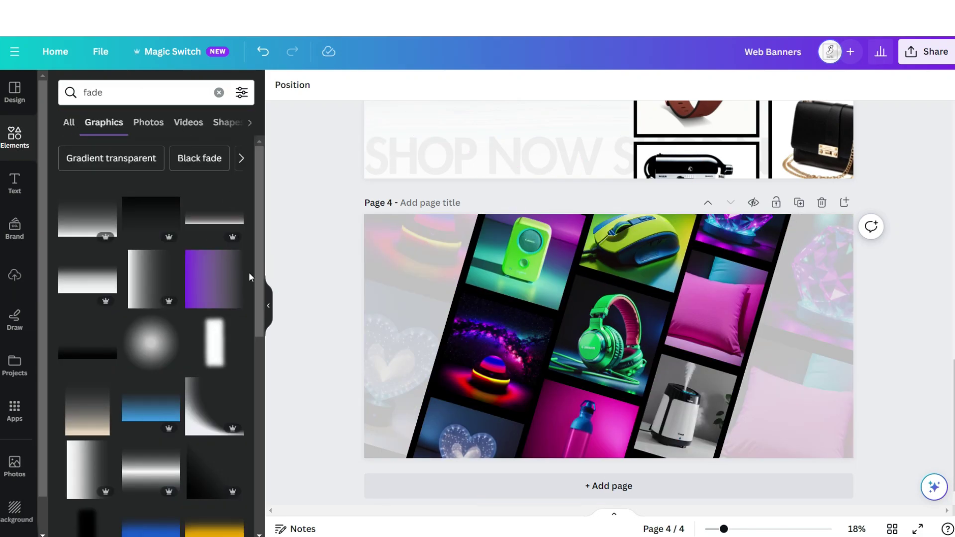
pyautogui.click(224, 357)
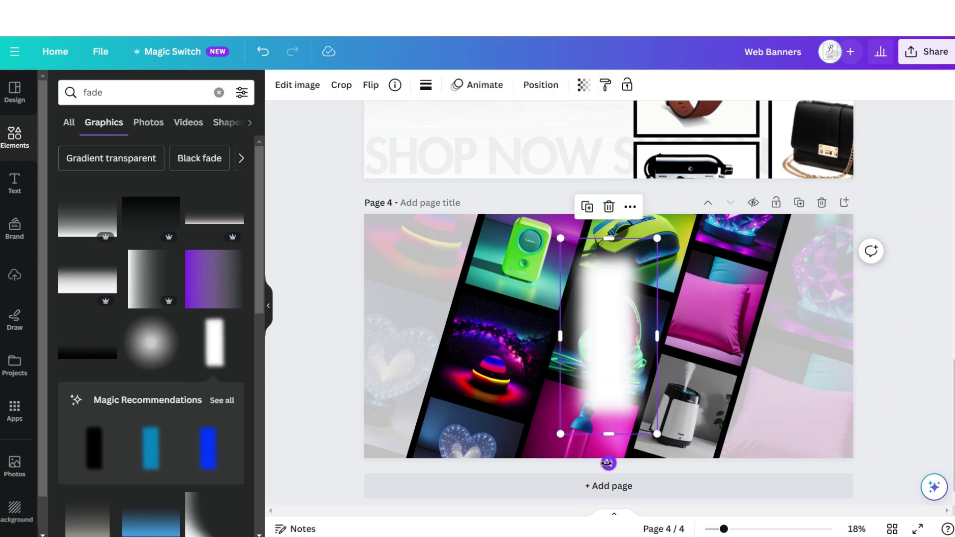
pyautogui.moveTo(608, 460); pyautogui.dragTo(450, 468)
# - Download the finished page as the About Us banner PNG
pyautogui.rightClick(686, 234)
pyautogui.click(709, 232)
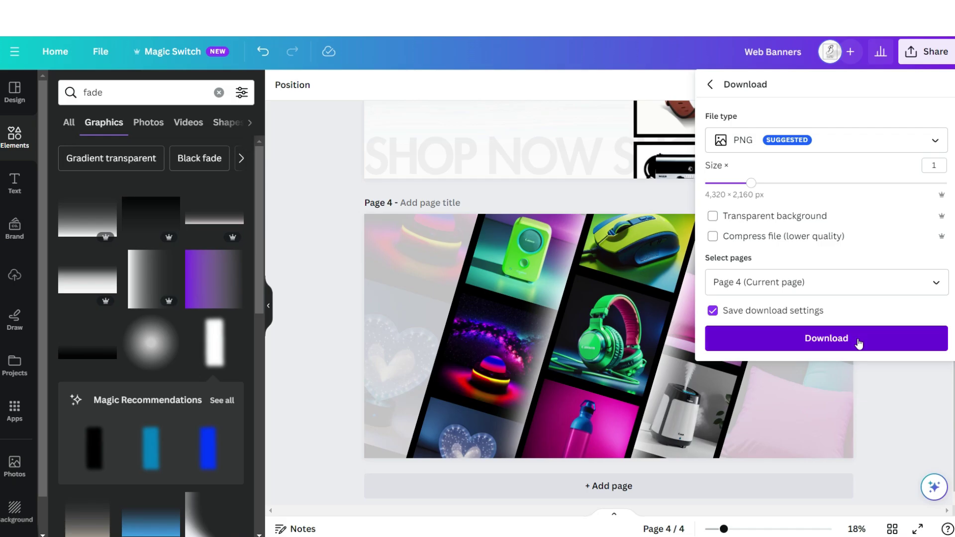
pyautogui.click(857, 339)
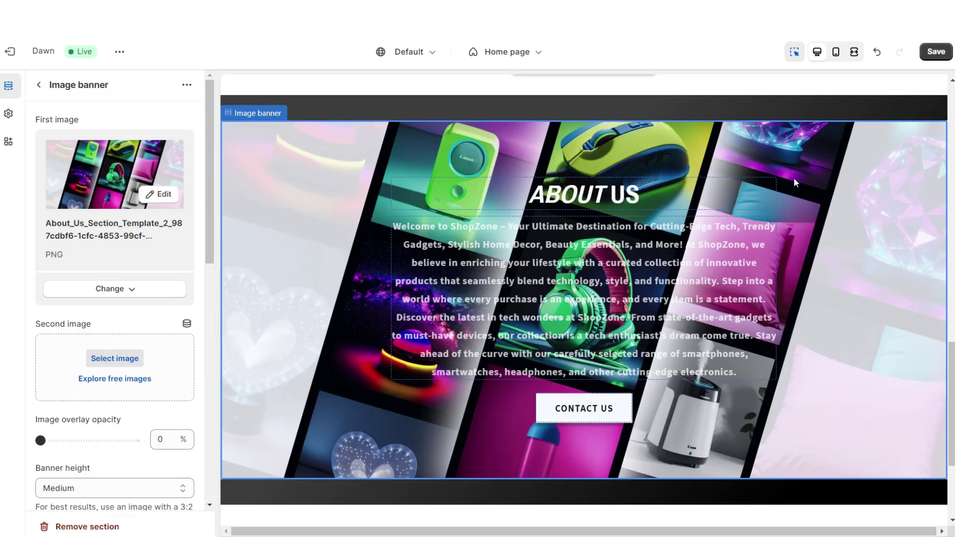
# - Reduce the About Us image banner's height
pyautogui.scroll(-3, 66, 349)
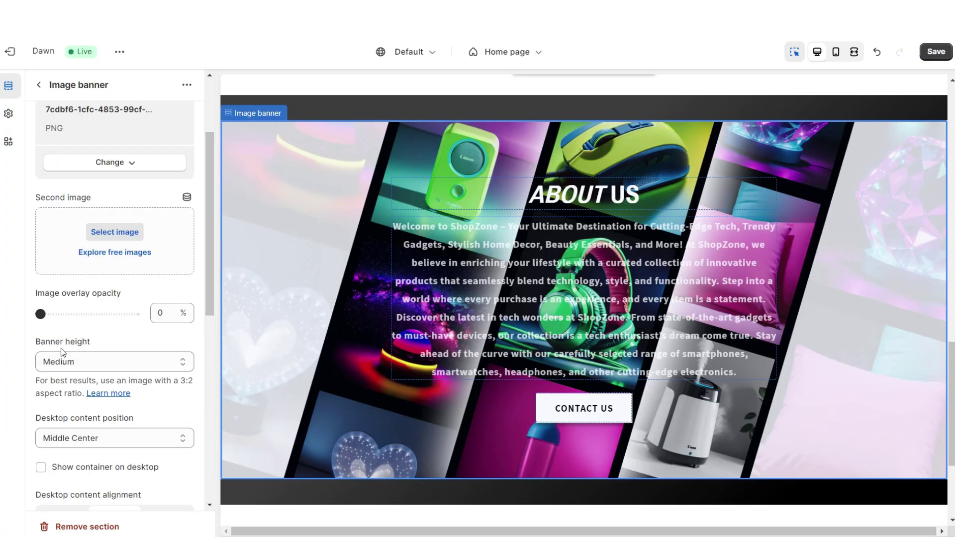
pyautogui.click(114, 362)
pyautogui.click(54, 386)
# - Set the banner's Image behavior to 'Zoom in on scroll' and preview the effect
pyautogui.scroll(-5, 65, 266)
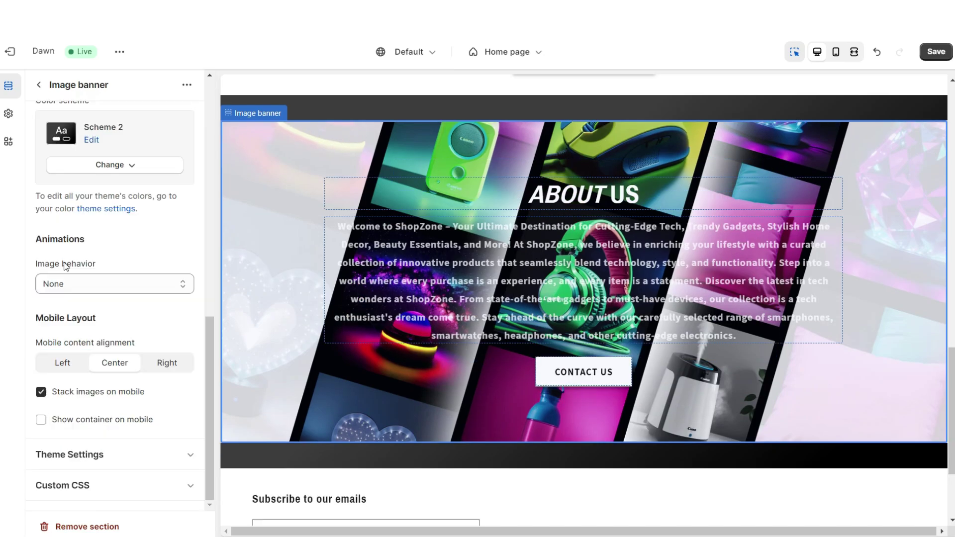
pyautogui.click(60, 283)
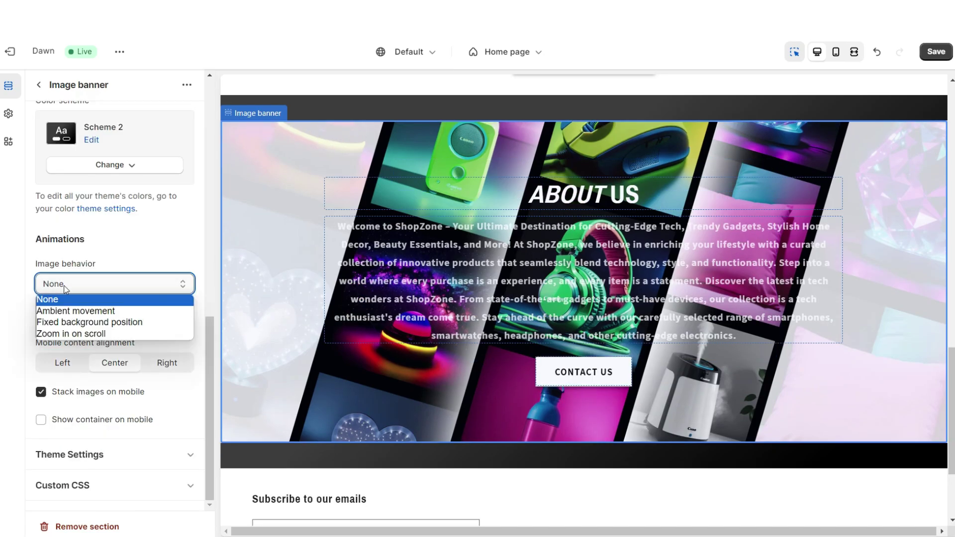
pyautogui.click(98, 339)
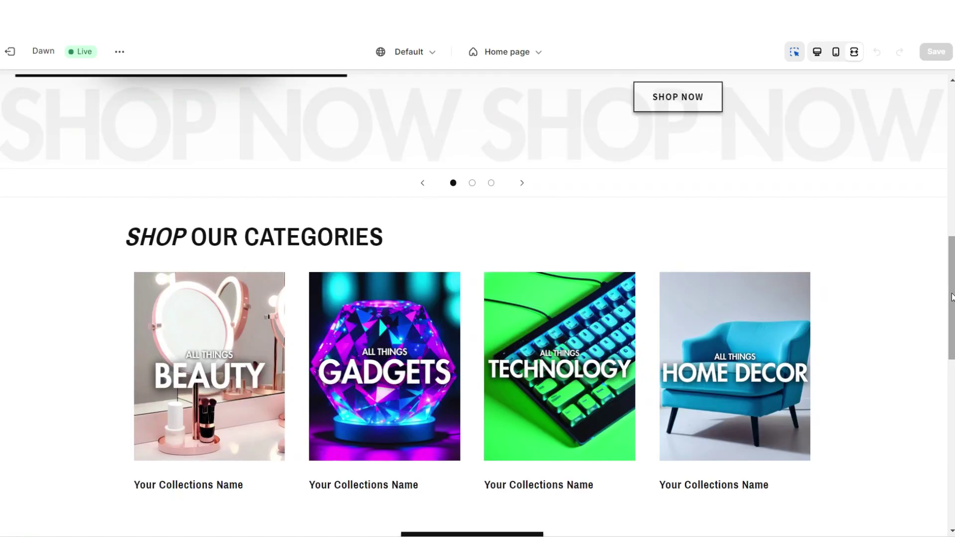
pyautogui.scroll(-10, 950, 297)
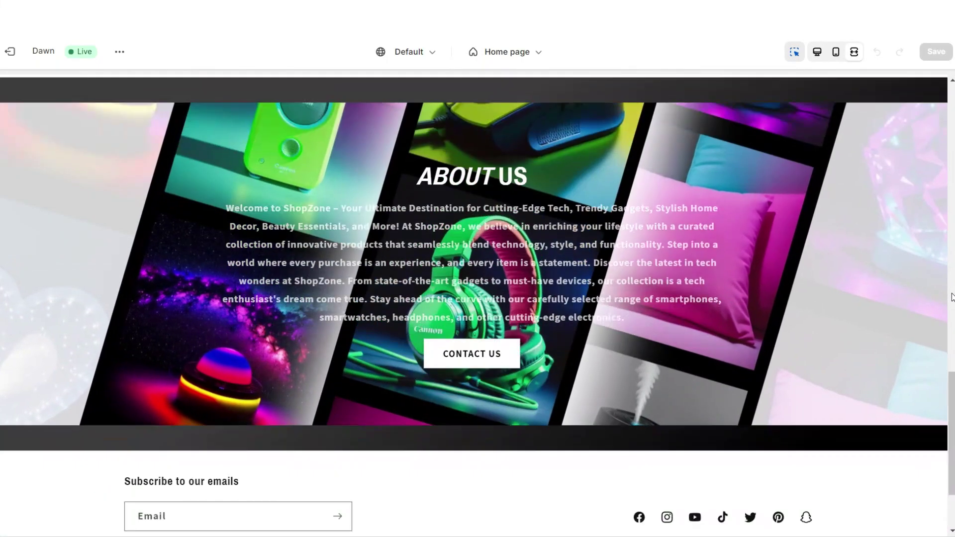
pyautogui.scroll(4, 951, 297)
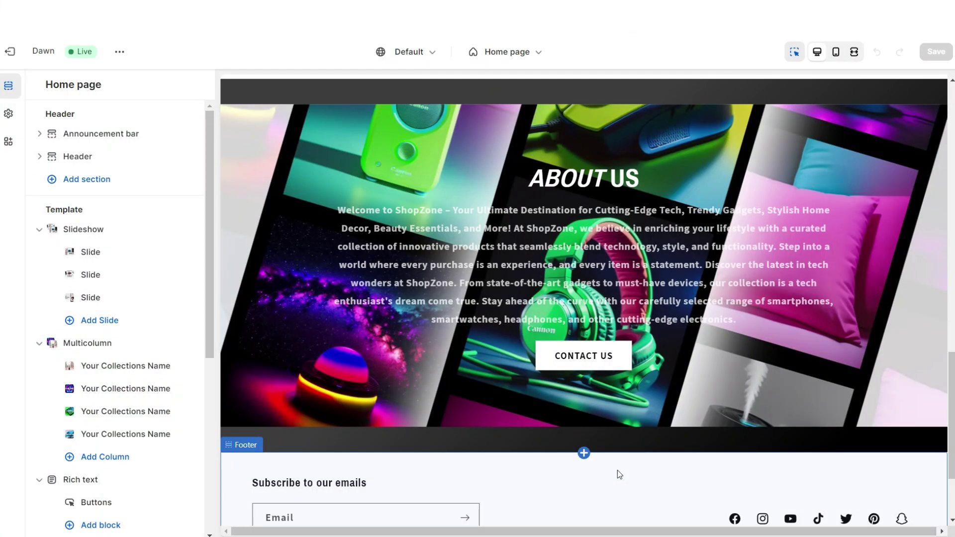
# - Add a Multicolumn section below About Us and clear its heading and button label
pyautogui.click(583, 433)
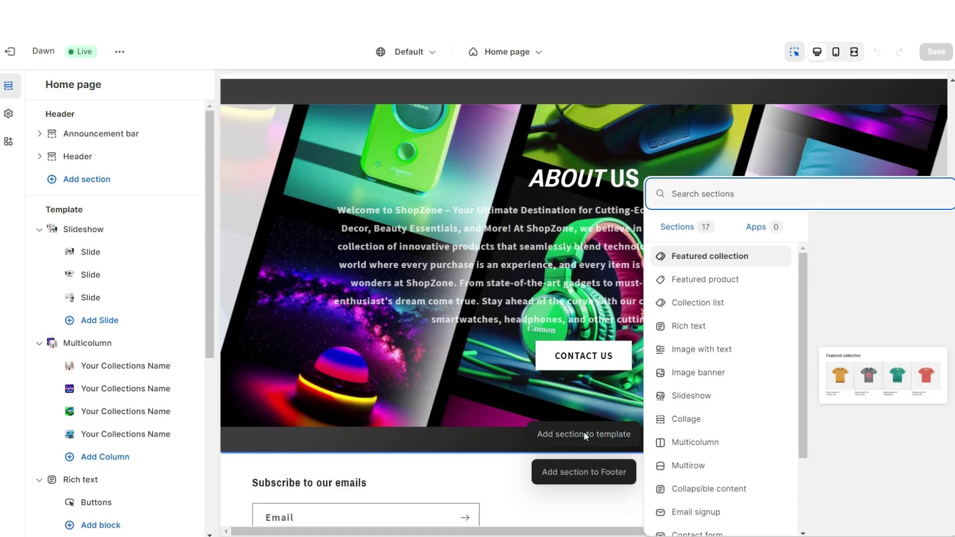
pyautogui.click(696, 442)
pyautogui.doubleClick(86, 171)
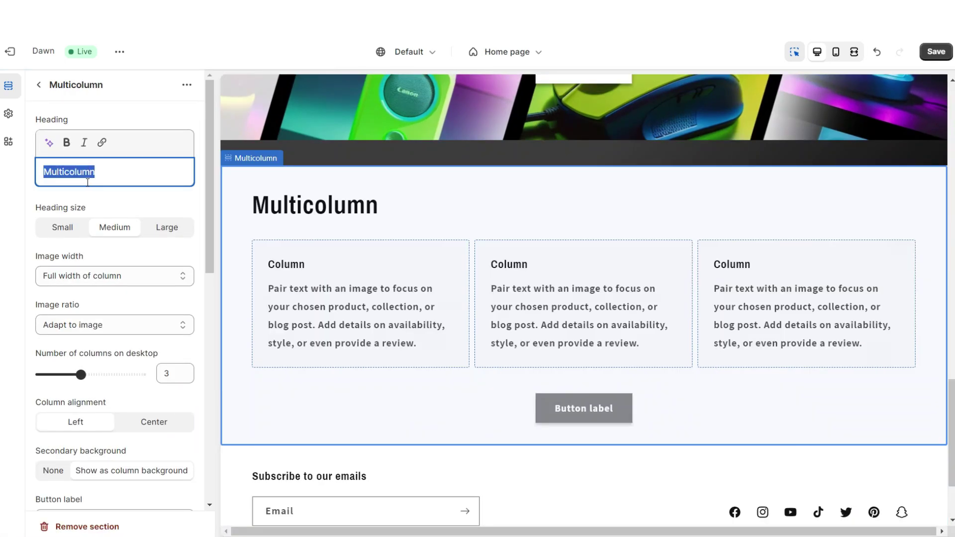
pyautogui.press('BackSpace')
pyautogui.scroll(-4, 88, 249)
pyautogui.click(80, 329)
pyautogui.hotkey('ctrl', 'a')
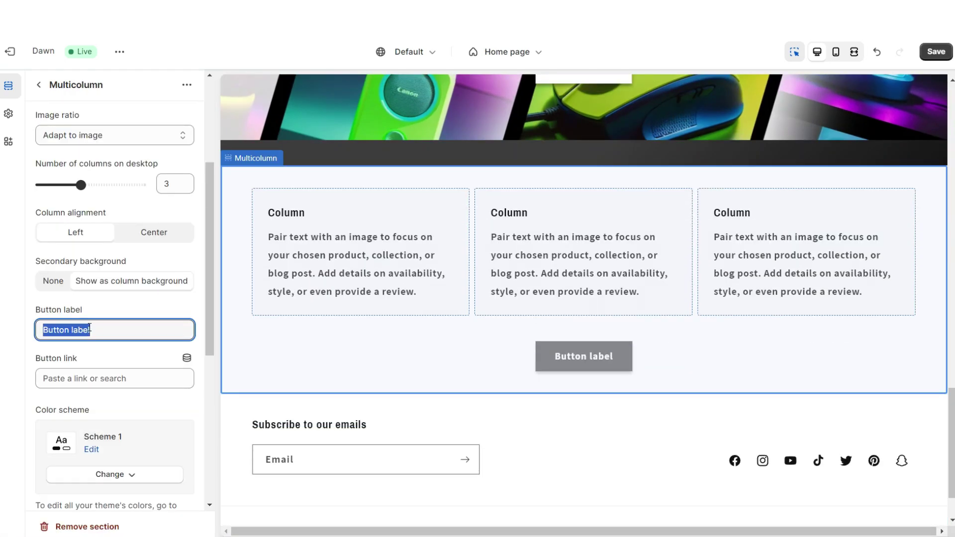
pyautogui.press('BackSpace')
# - Set four centre-aligned columns with secondary background None
pyautogui.scroll(2, 80, 247)
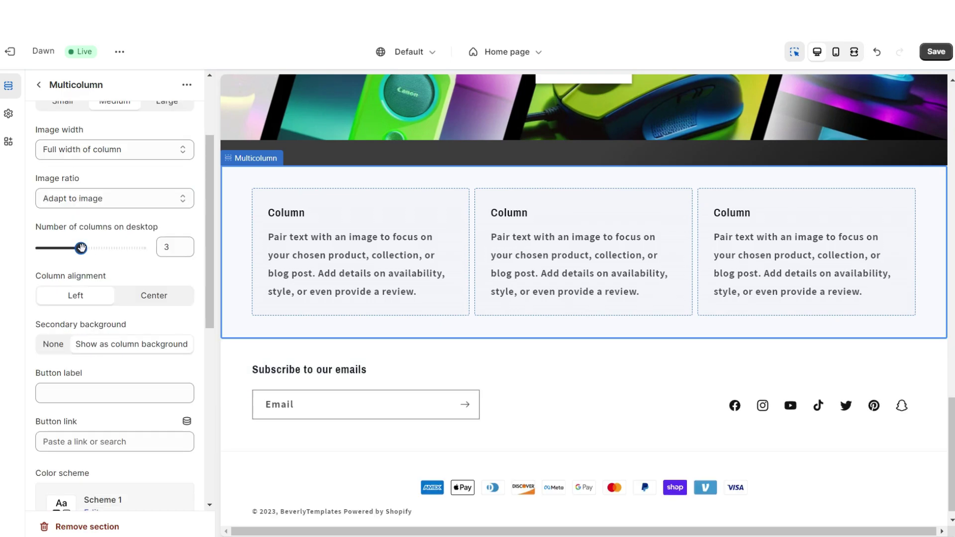
pyautogui.moveTo(81, 247); pyautogui.dragTo(100, 248)
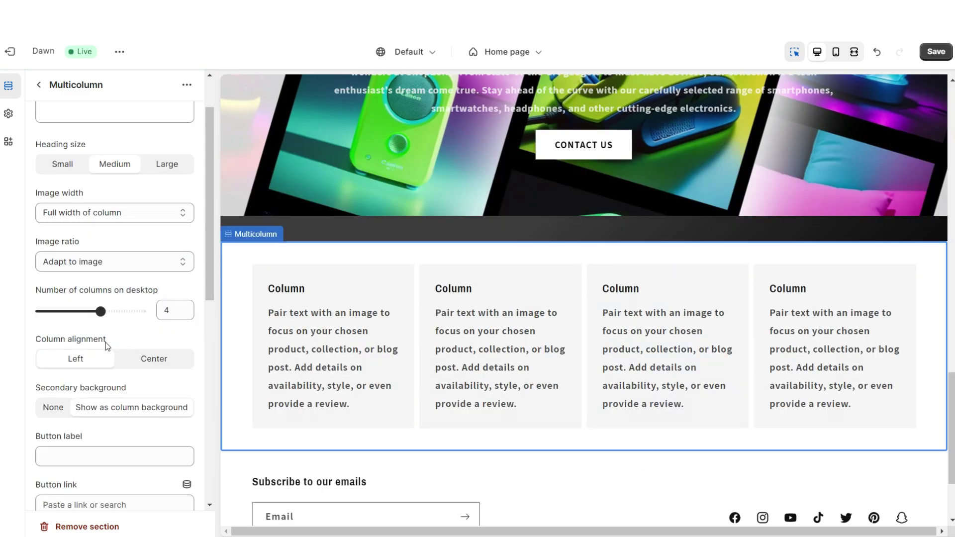
pyautogui.click(135, 356)
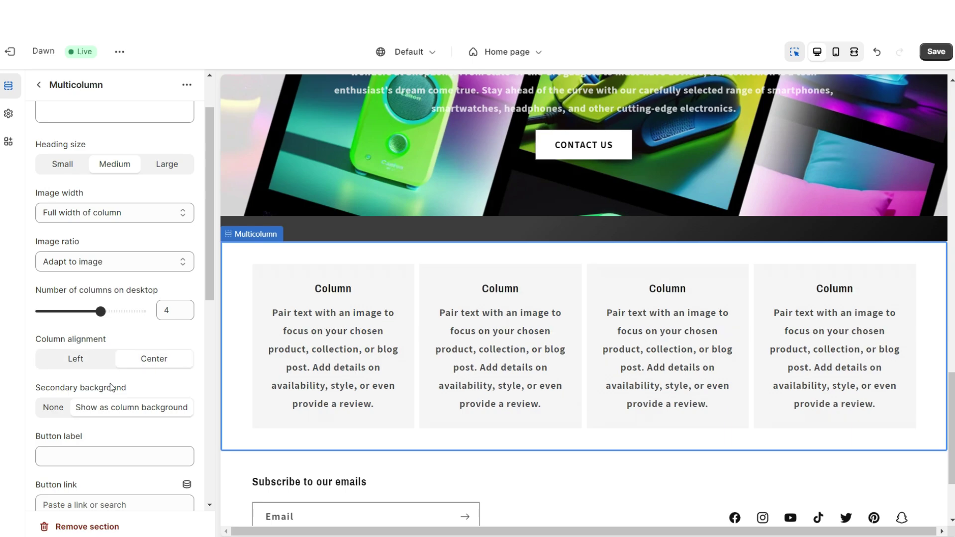
pyautogui.click(59, 409)
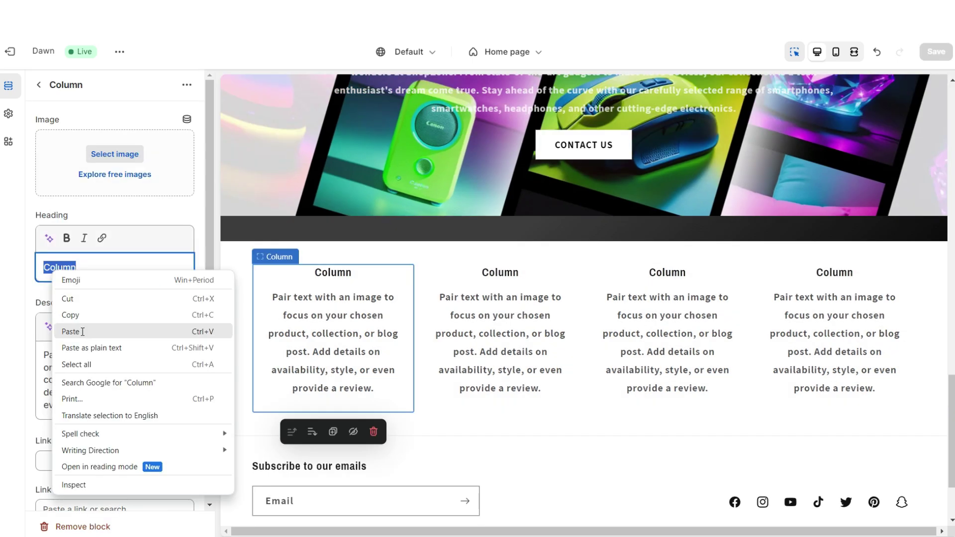
pyautogui.click(75, 326)
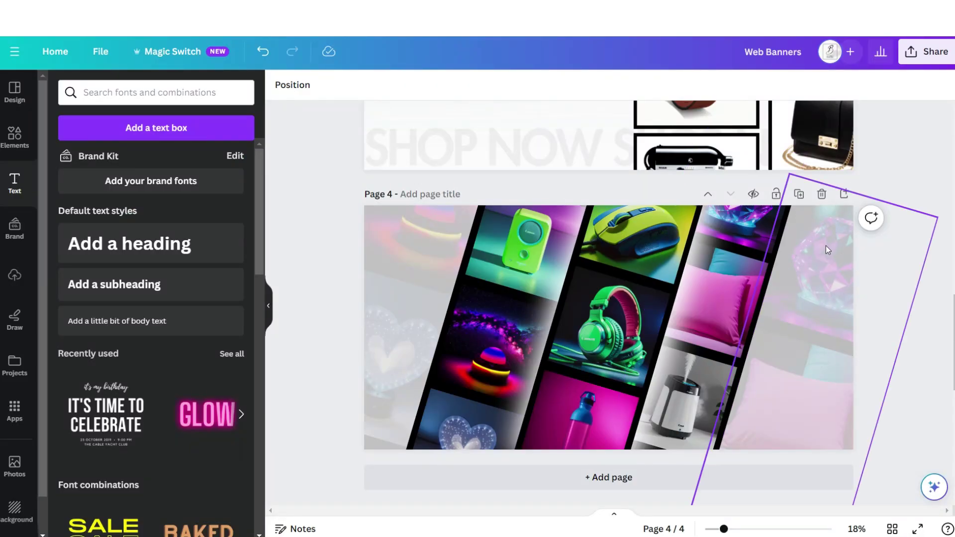
# - Add a white-background page with a large black circle for the icon
pyautogui.click(844, 194)
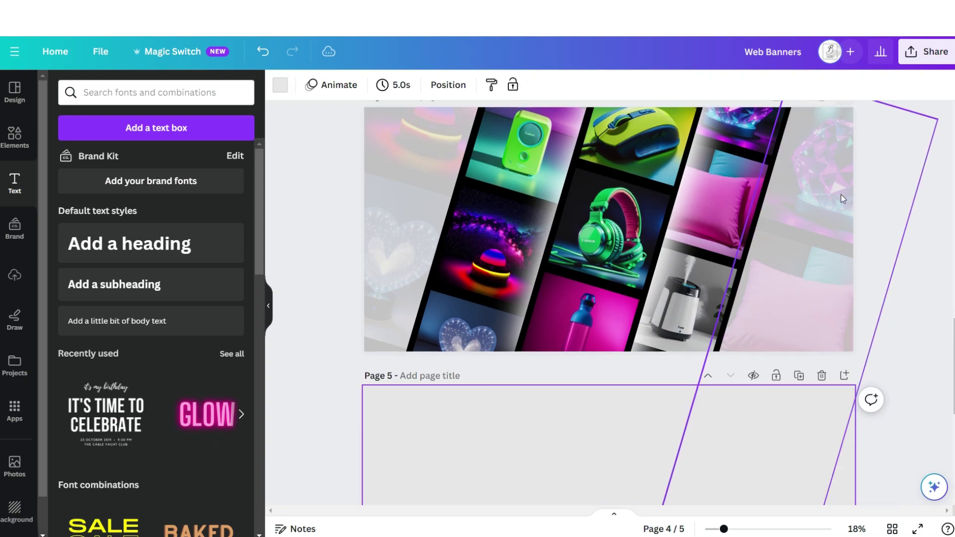
pyautogui.click(280, 85)
pyautogui.click(162, 162)
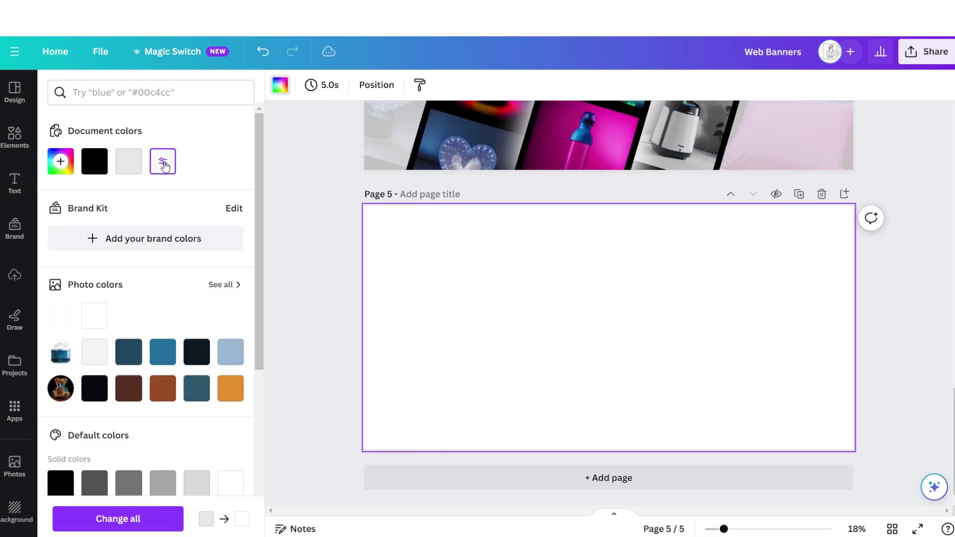
pyautogui.click(14, 137)
pyautogui.click(226, 287)
pyautogui.moveTo(645, 291); pyautogui.dragTo(750, 206)
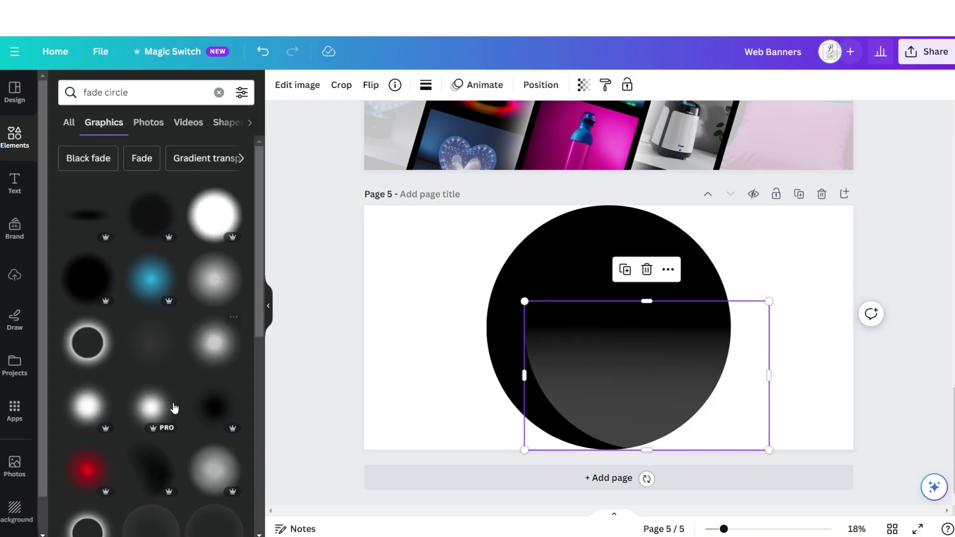
# - Place a delivery truck graphic inside the circle and enlarge it
pyautogui.scroll(-4, 172, 407)
pyautogui.moveTo(703, 305); pyautogui.dragTo(740, 322)
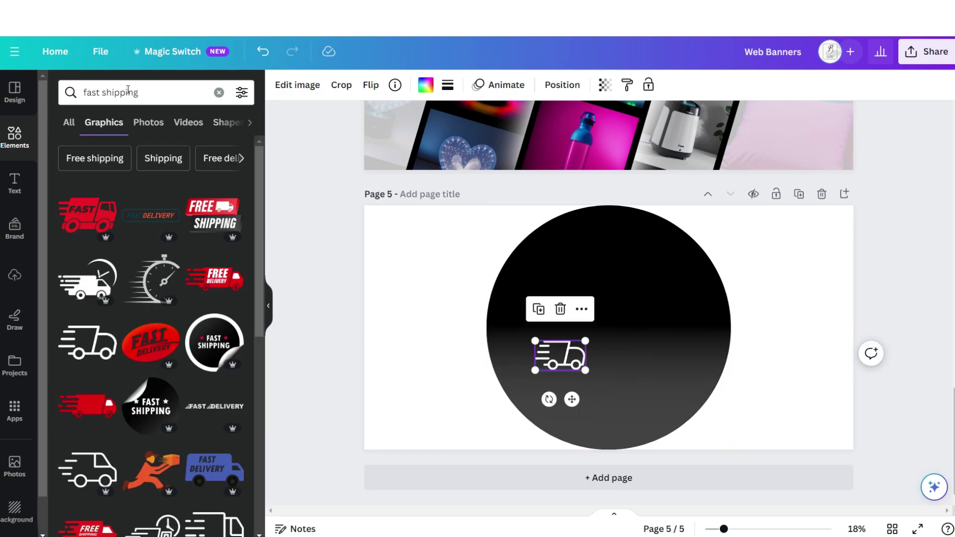
pyautogui.moveTo(586, 340); pyautogui.dragTo(681, 284)
pyautogui.click(799, 195)
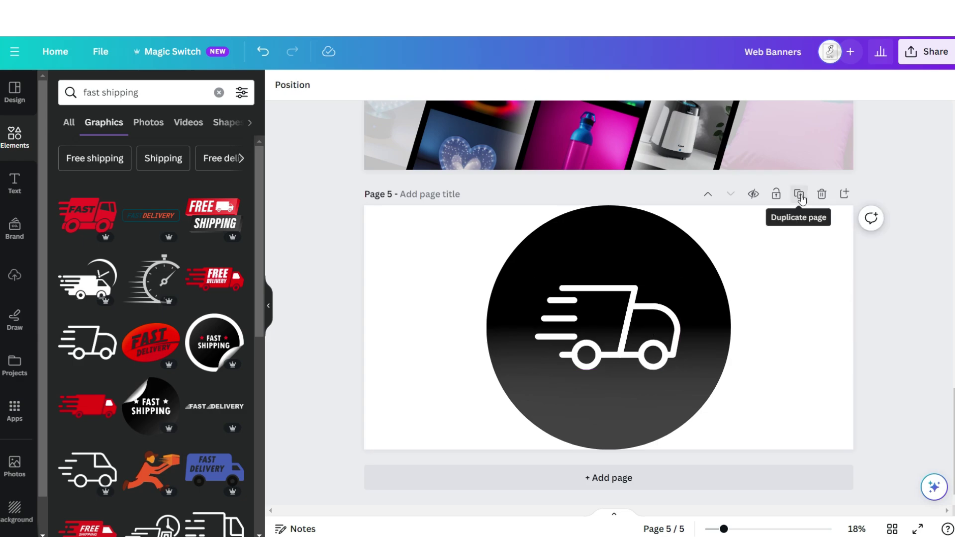
# - Duplicate the icon page and swap the truck for an enlarged star
pyautogui.click(799, 195)
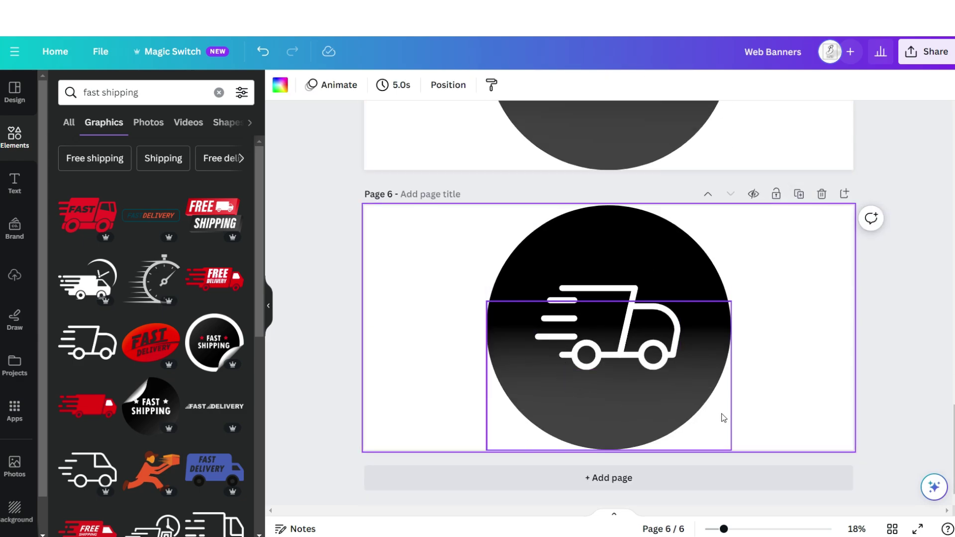
pyautogui.click(659, 344)
pyautogui.click(608, 254)
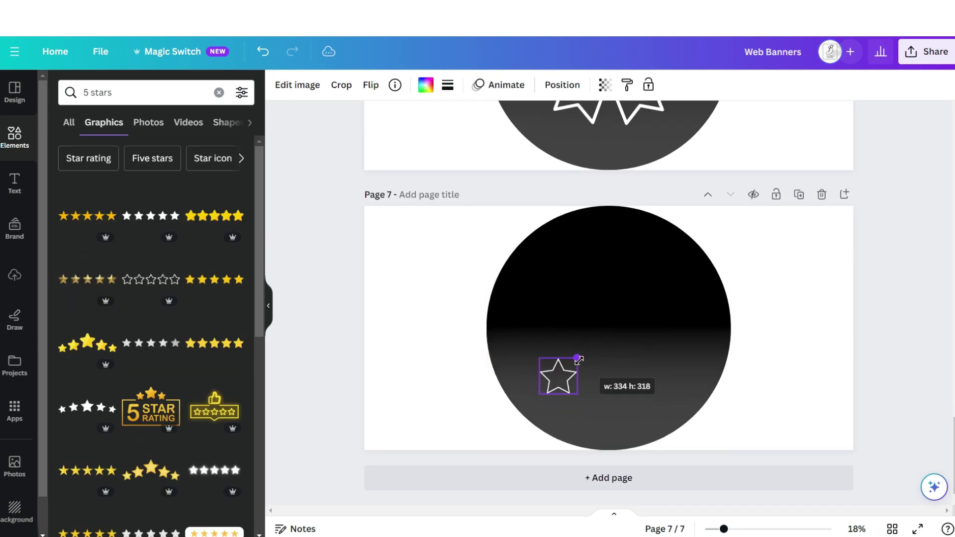
pyautogui.moveTo(580, 358); pyautogui.dragTo(710, 283)
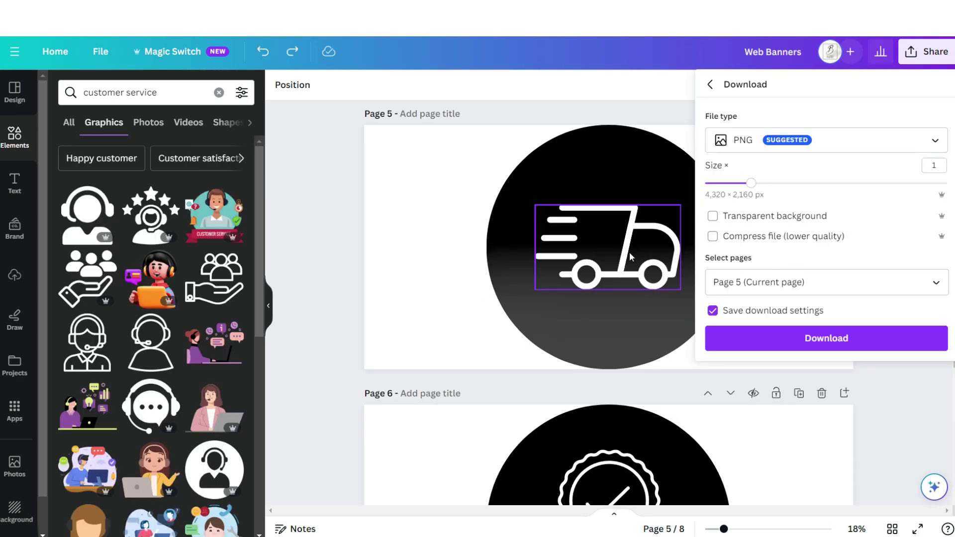
pyautogui.scroll(-10, 625, 254)
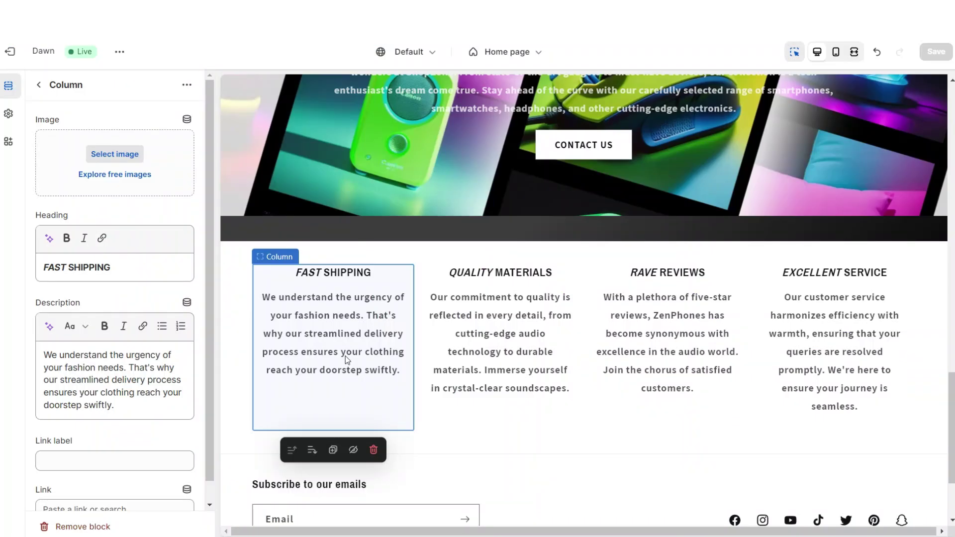
# - Assign the truck icon to the first column and set Image width to 'Half width of column'
pyautogui.click(115, 154)
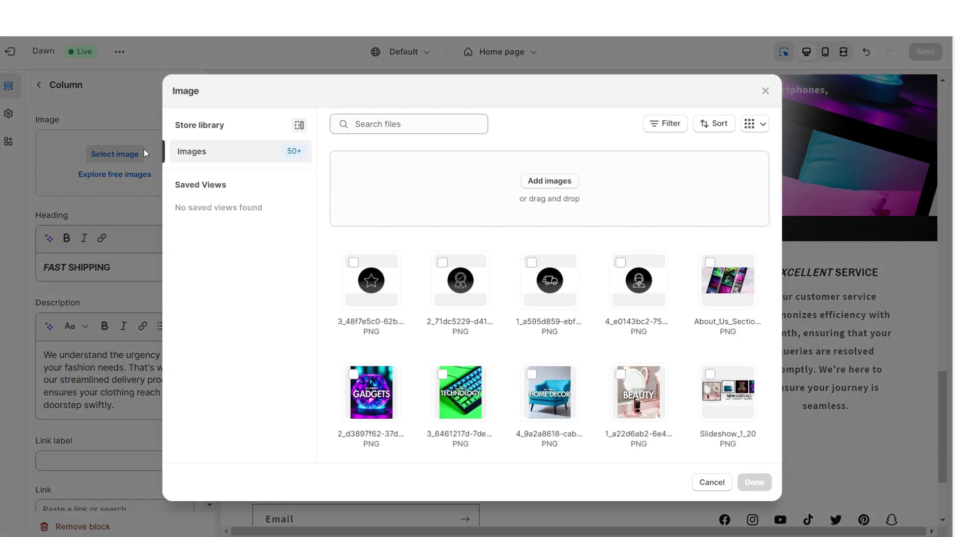
pyautogui.doubleClick(371, 278)
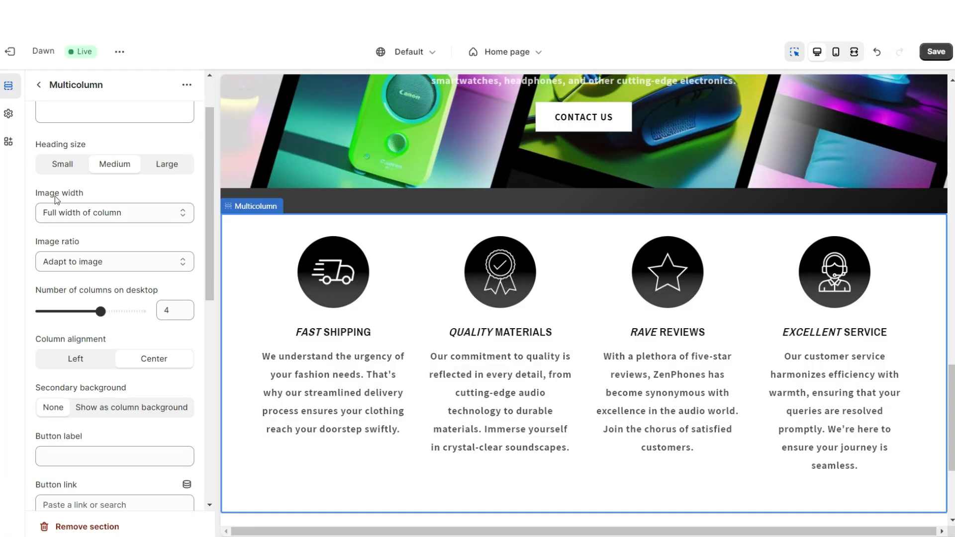
pyautogui.click(75, 214)
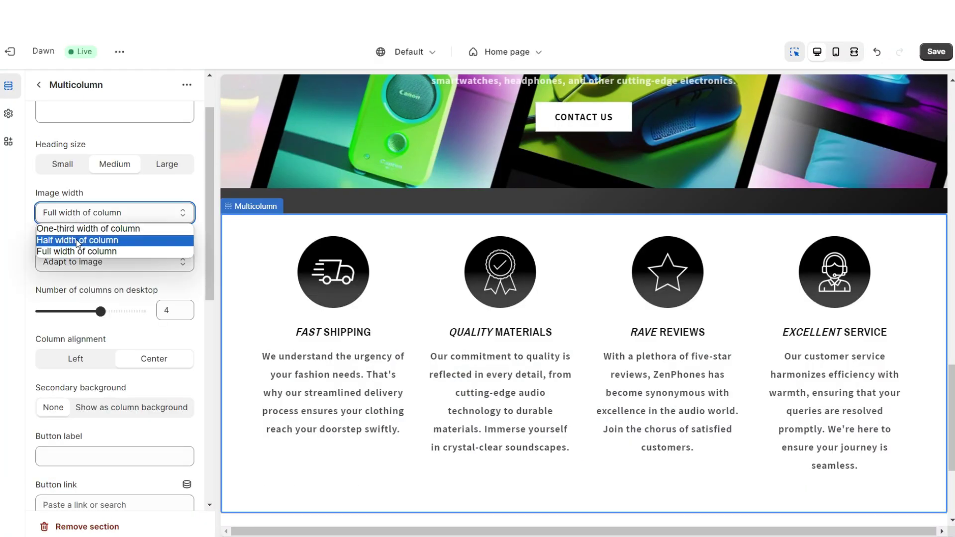
pyautogui.click(77, 240)
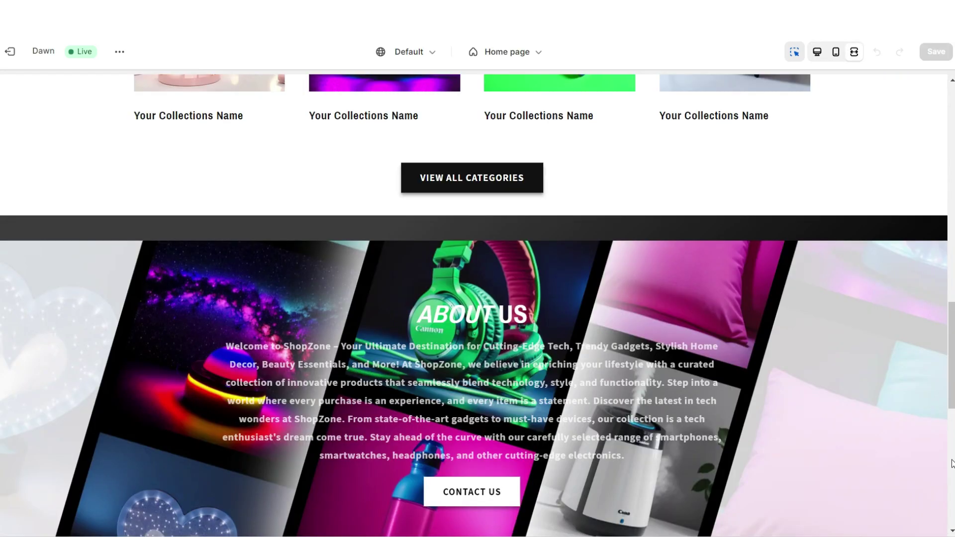
pyautogui.scroll(-9, 951, 463)
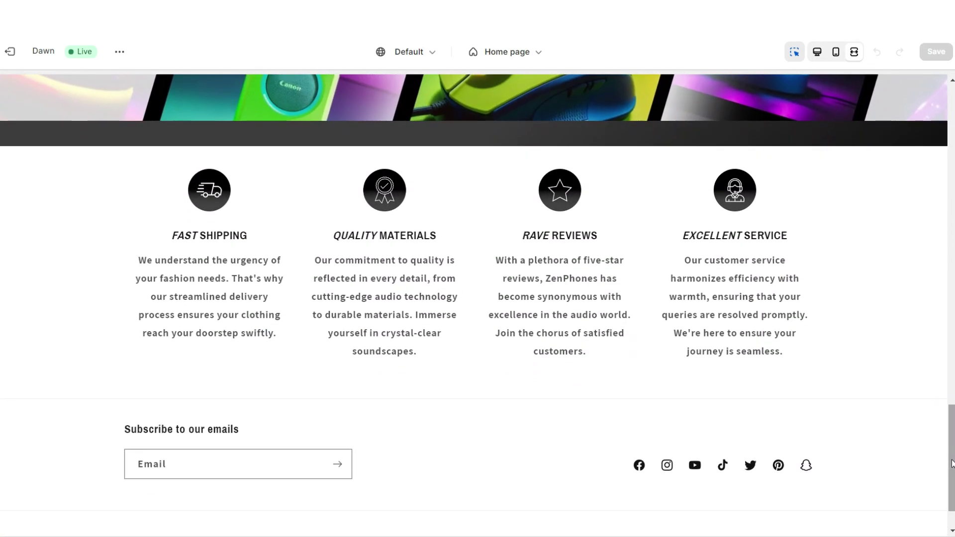
pyautogui.scroll(1, 950, 463)
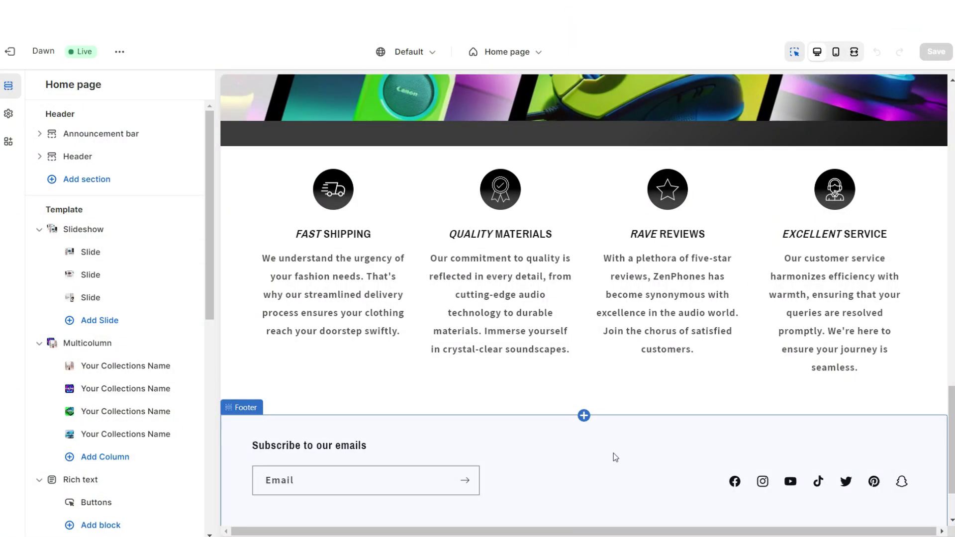
# - Add a Featured collection section headed 'SHOP OUR BESTSELLERS'
pyautogui.click(584, 415)
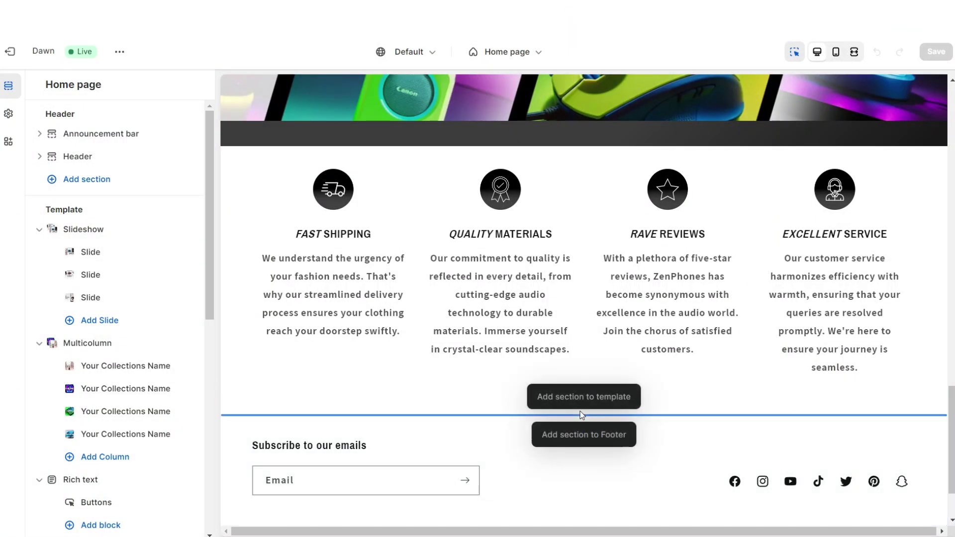
pyautogui.click(584, 396)
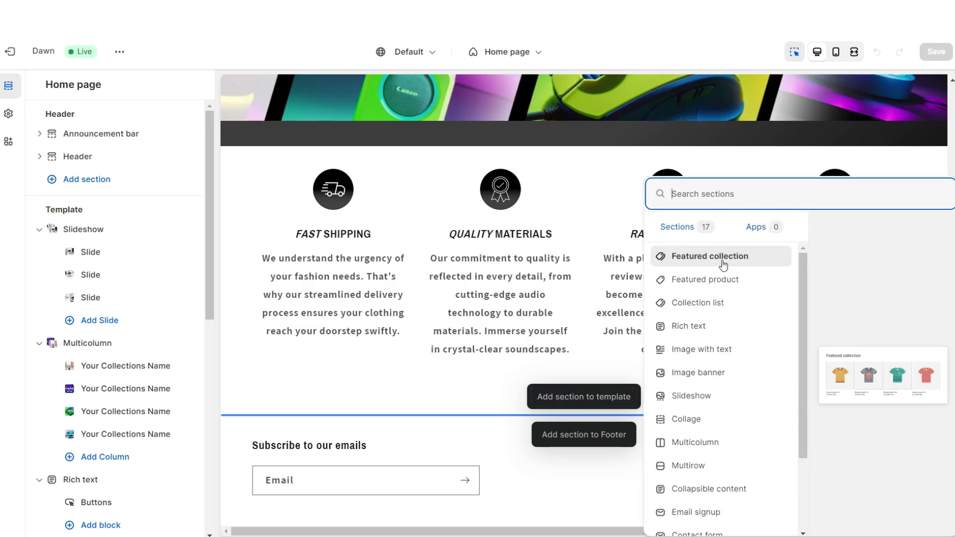
pyautogui.click(723, 264)
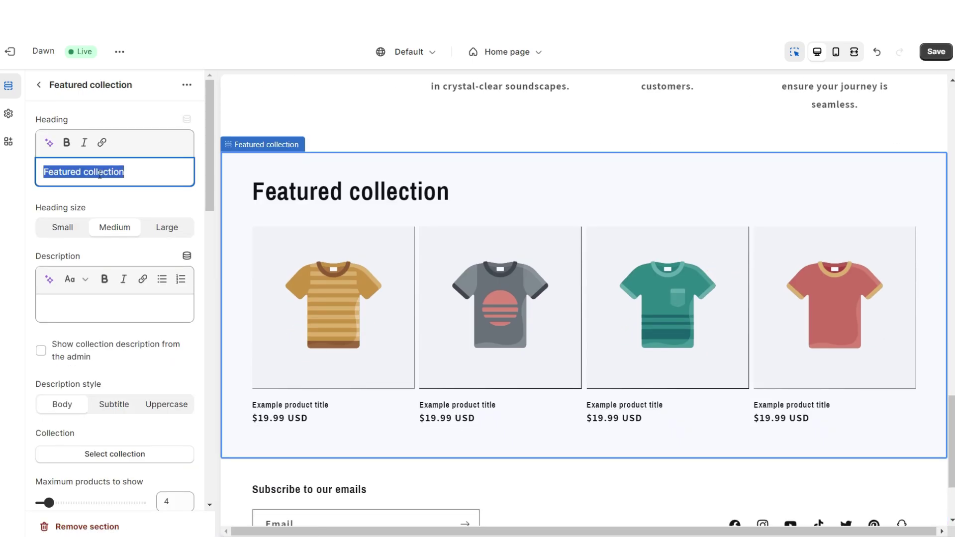
pyautogui.rightClick(132, 177)
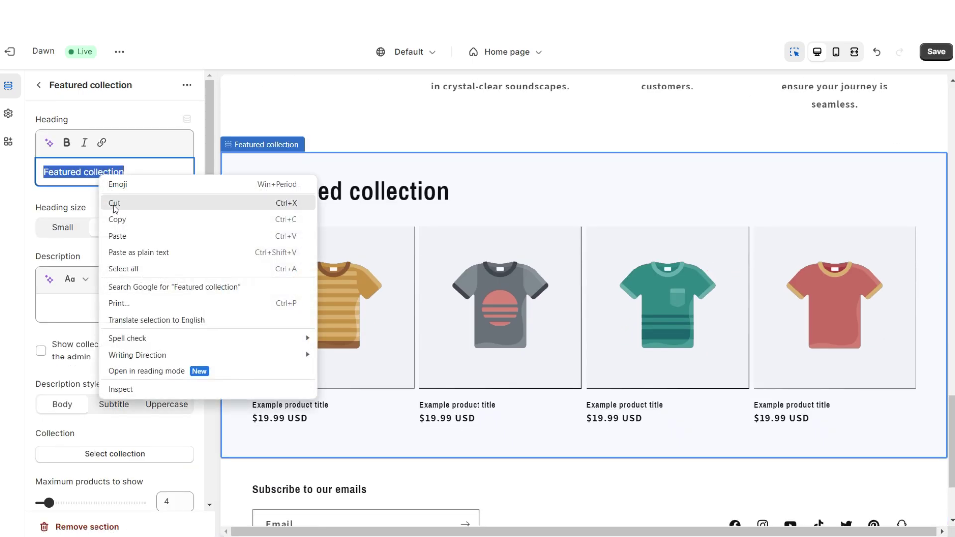
pyautogui.click(149, 223)
# - Enable swipe on mobile and preview the page full-screen
pyautogui.scroll(-10, 121, 191)
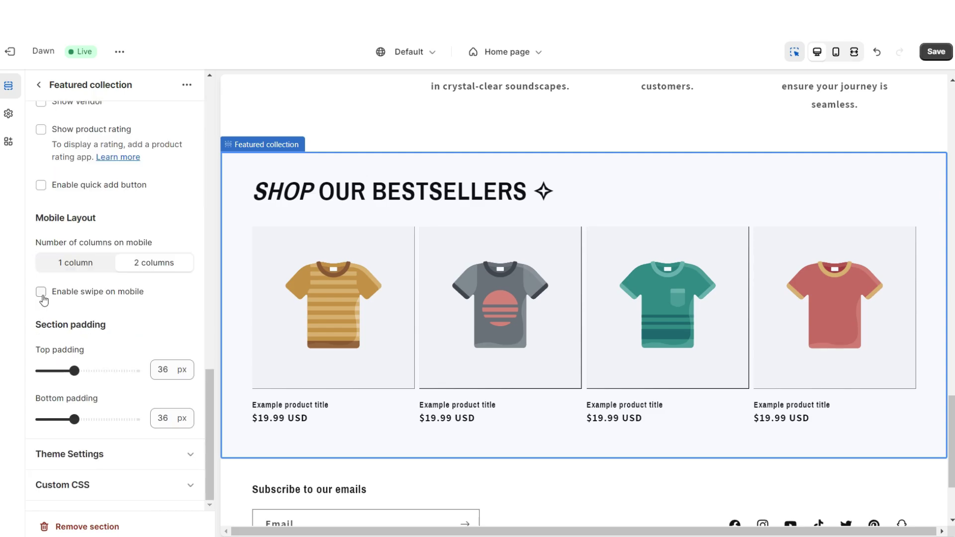
pyautogui.click(41, 292)
pyautogui.scroll(8, 89, 304)
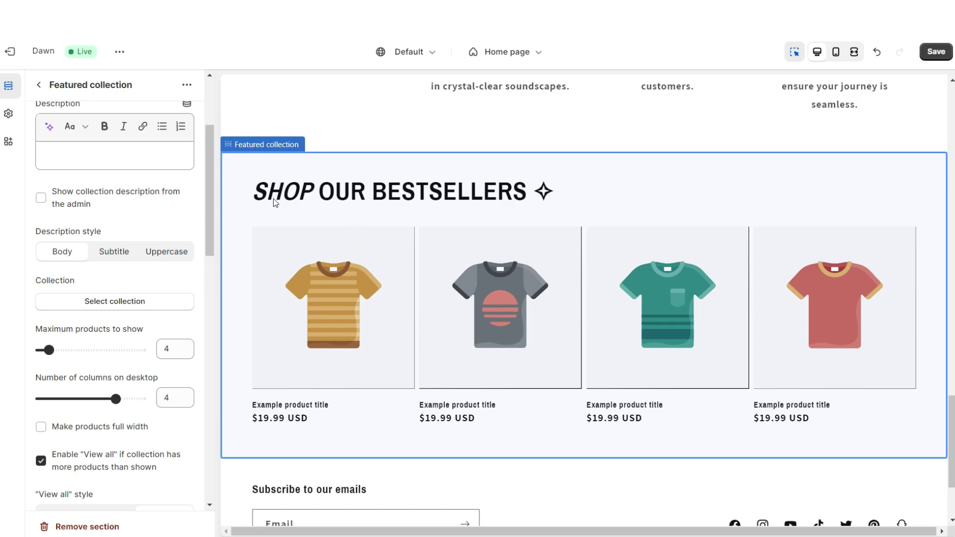
pyautogui.hotkey('ctrl', 'shift', 'f')
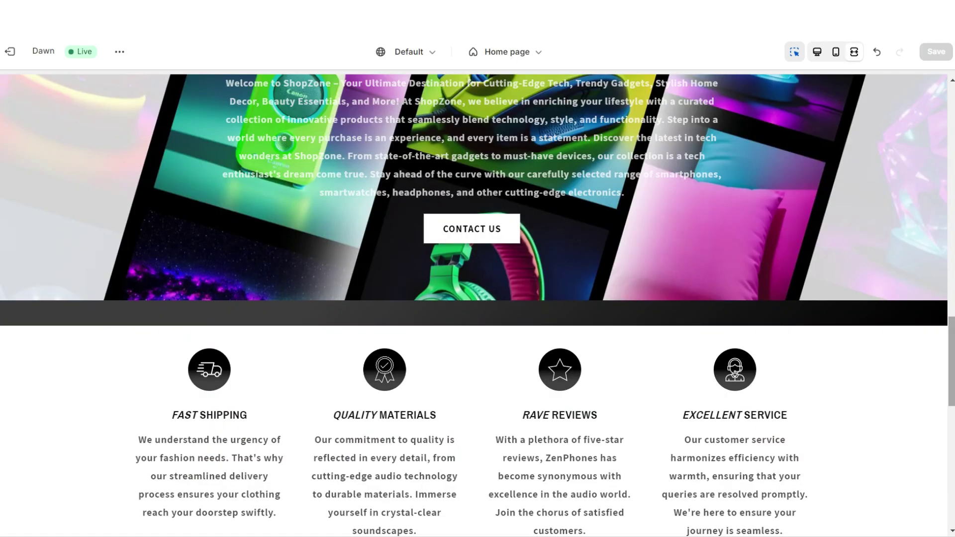
pyautogui.scroll(-9, 472, 304)
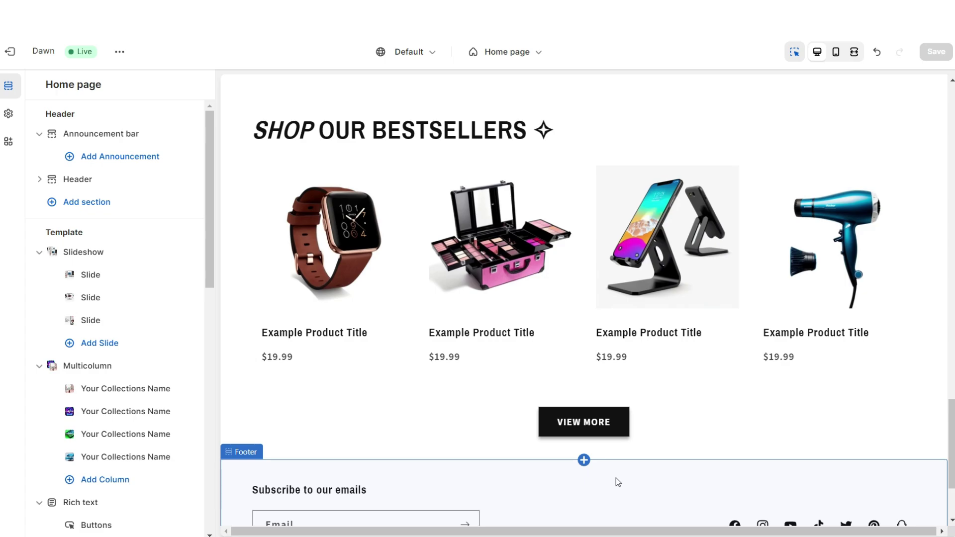
pyautogui.click(584, 460)
# - Add a Multicolumn section headed 'CUSTOMER REVIEWS' with the button label removed
pyautogui.click(583, 441)
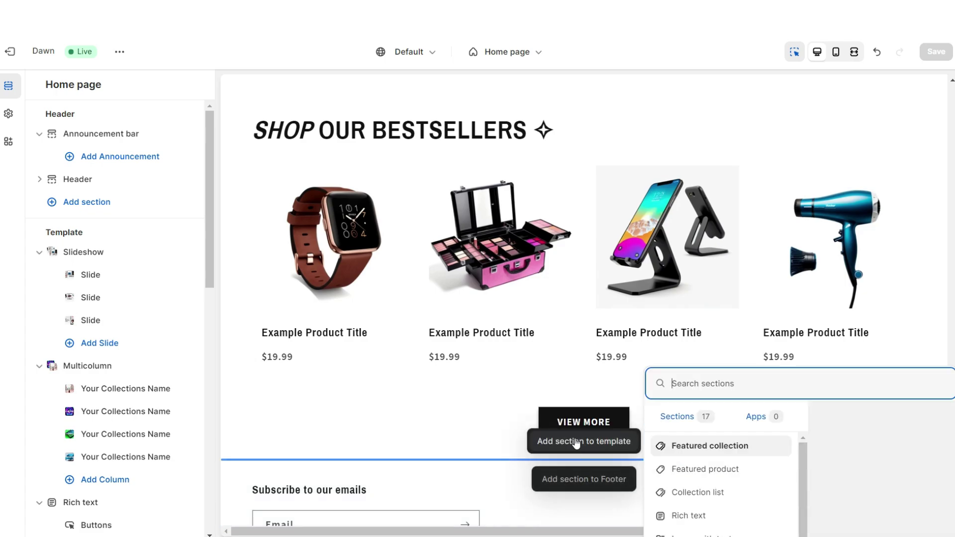
pyautogui.click(731, 452)
pyautogui.tripleClick(49, 169)
pyautogui.rightClick(59, 169)
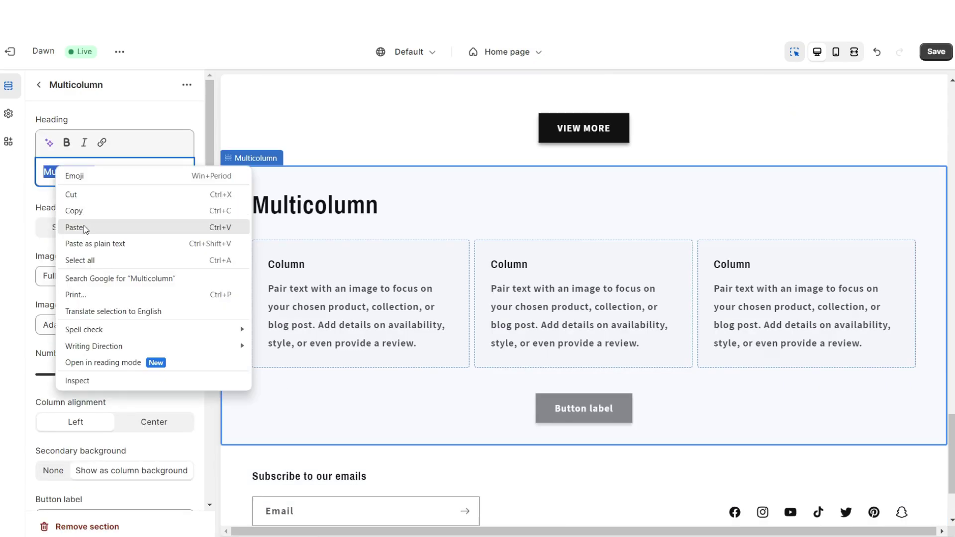
pyautogui.click(82, 222)
pyautogui.scroll(-1, 89, 348)
pyautogui.doubleClick(73, 453)
pyautogui.hotkey('ctrl', 'a')
pyautogui.press('BackSpace')
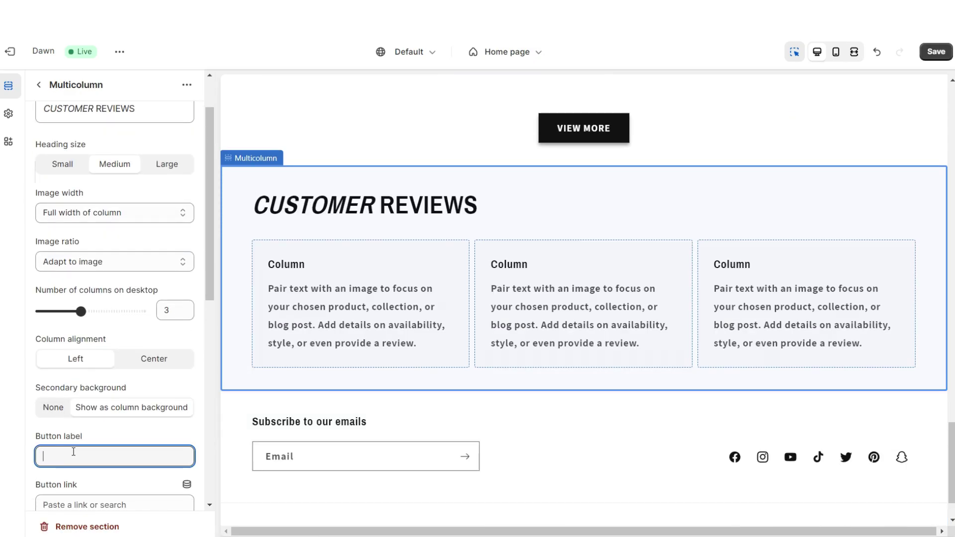
# - Centre the columns, set four columns and enable swipe on mobile
pyautogui.click(144, 358)
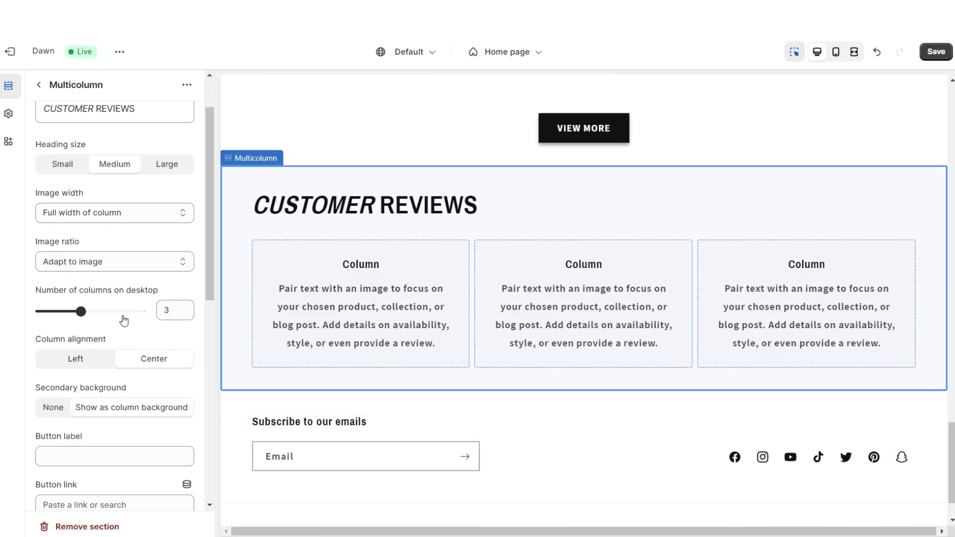
pyautogui.moveTo(82, 312); pyautogui.dragTo(100, 311)
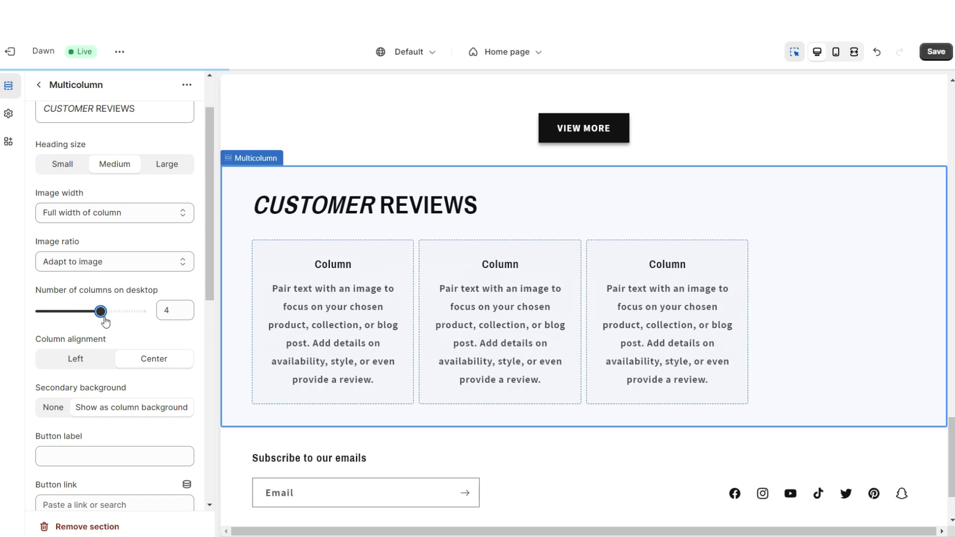
pyautogui.scroll(-10, 50, 306)
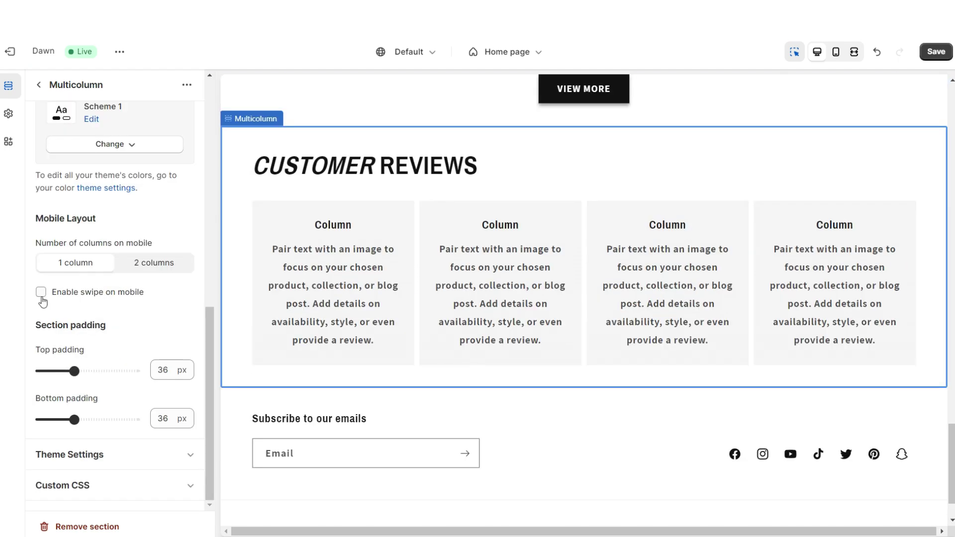
pyautogui.click(41, 296)
# - Give the first column a ★★★★★ heading and paste a customer review as its description
pyautogui.click(300, 273)
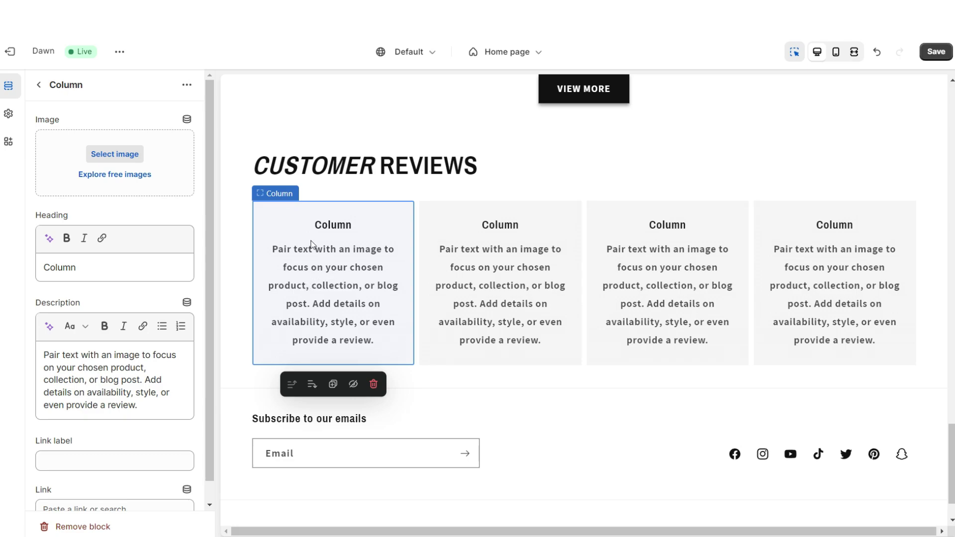
pyautogui.rightClick(70, 267)
pyautogui.click(93, 330)
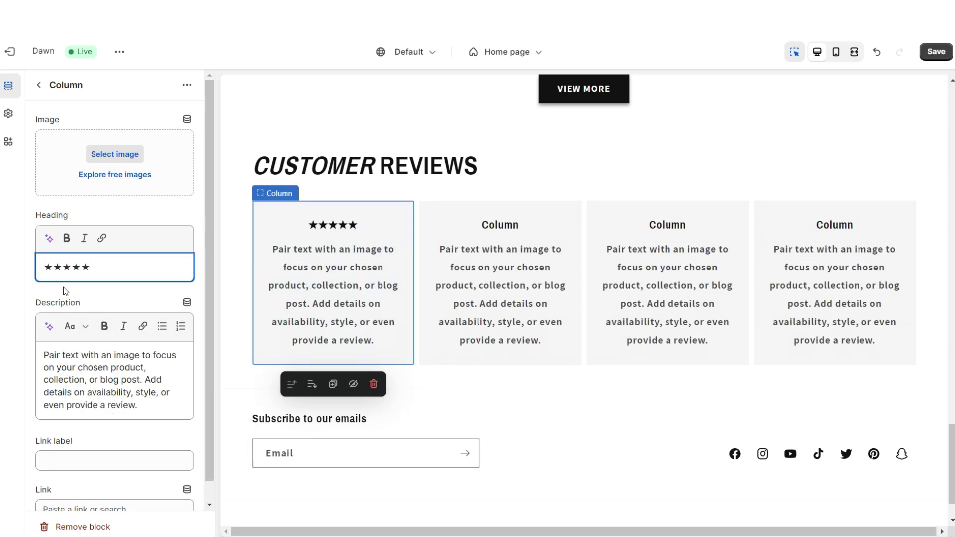
pyautogui.click(72, 291)
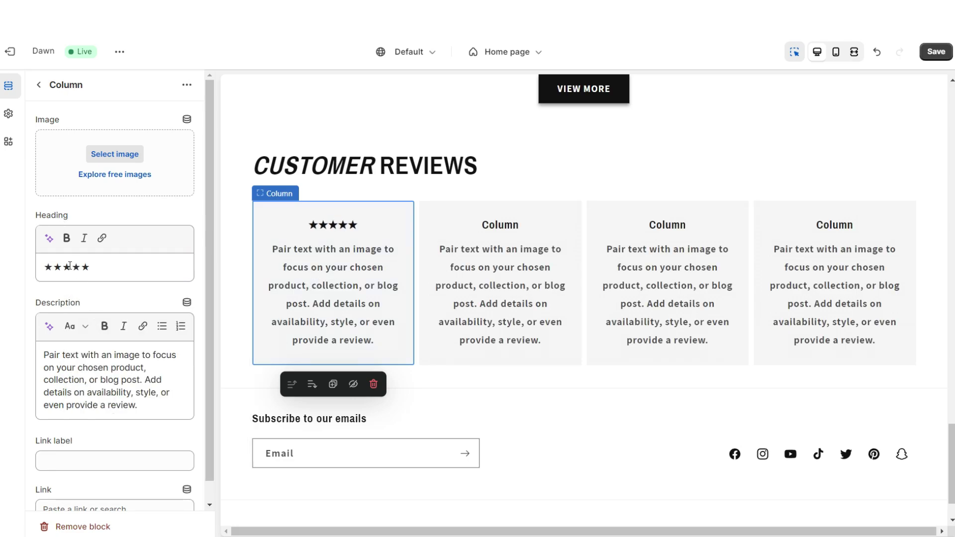
pyautogui.click(83, 359)
pyautogui.hotkey('ctrl', 'a')
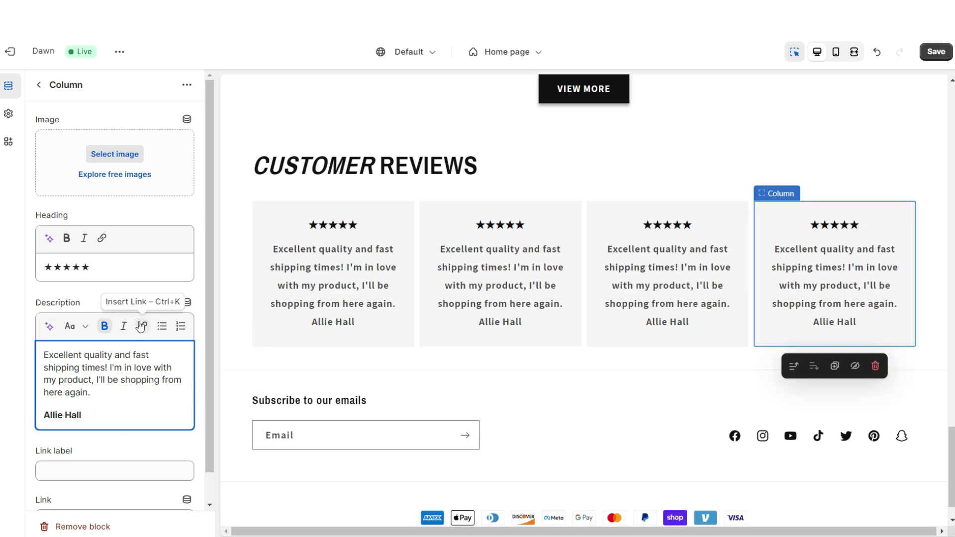
# - Add an Email signup section using colour Scheme 3
pyautogui.click(583, 351)
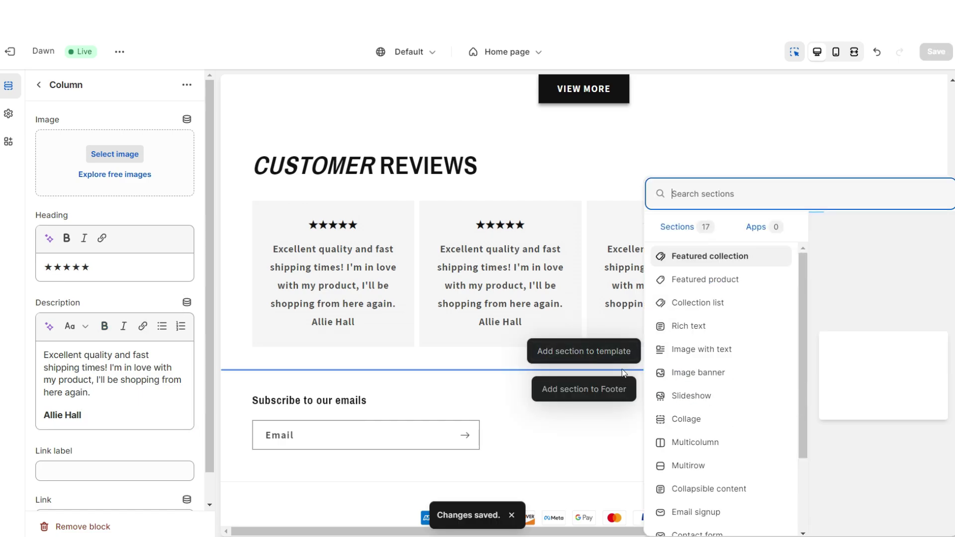
pyautogui.scroll(-2, 732, 446)
pyautogui.click(706, 409)
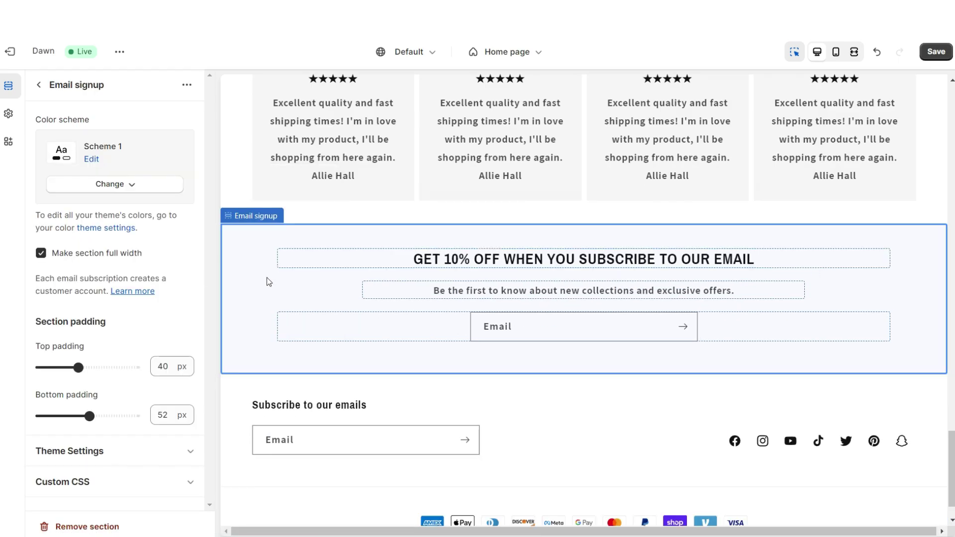
pyautogui.click(131, 187)
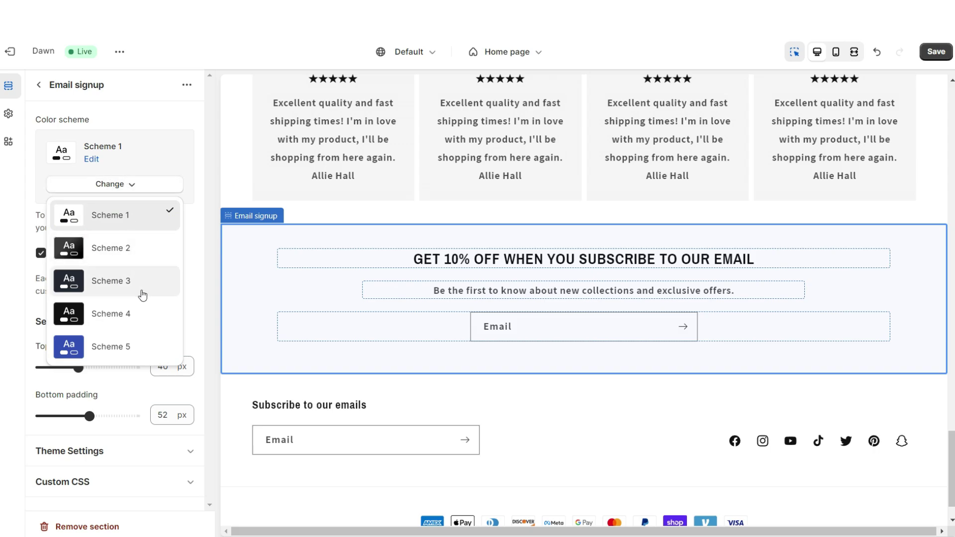
pyautogui.click(143, 282)
# - Edit Scheme 3 to a #FFFFFF background with a preset white-to-grey gradient
pyautogui.click(92, 158)
pyautogui.click(76, 303)
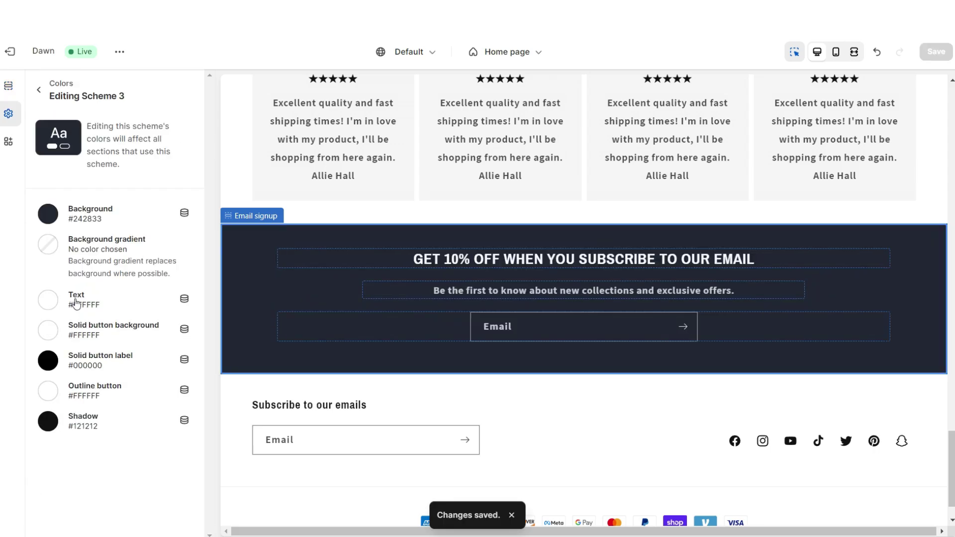
pyautogui.click(46, 219)
pyautogui.click(52, 389)
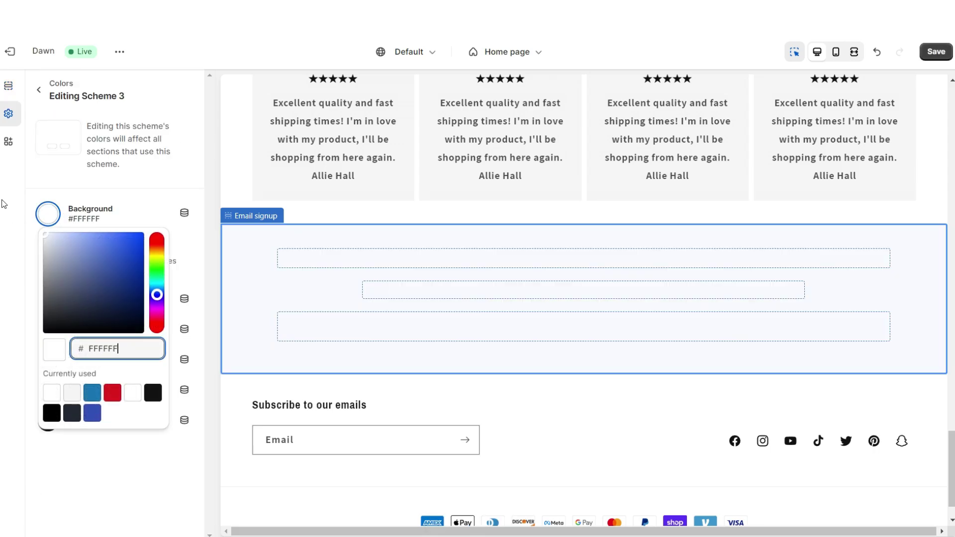
pyautogui.click(48, 299)
pyautogui.click(65, 132)
pyautogui.hotkey('ctrl', 'z')
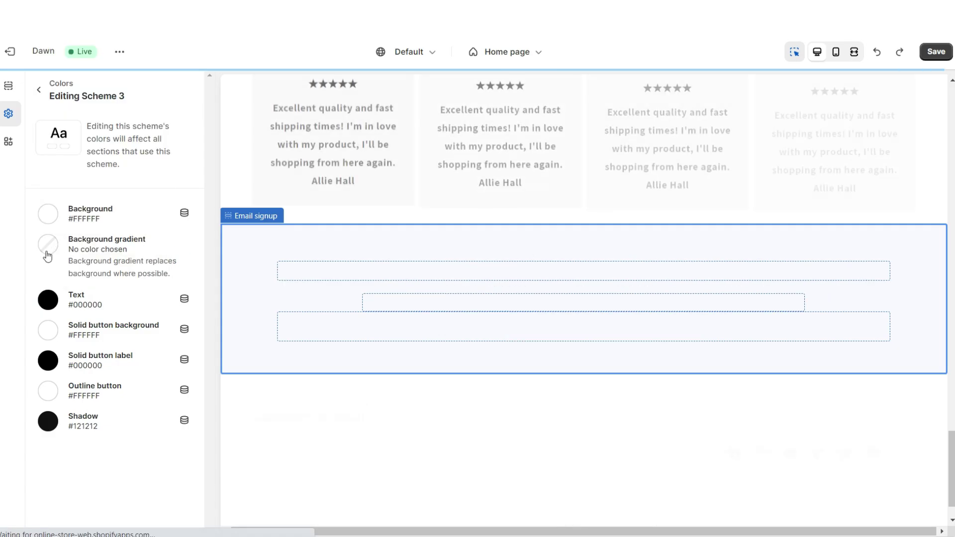
pyautogui.click(48, 252)
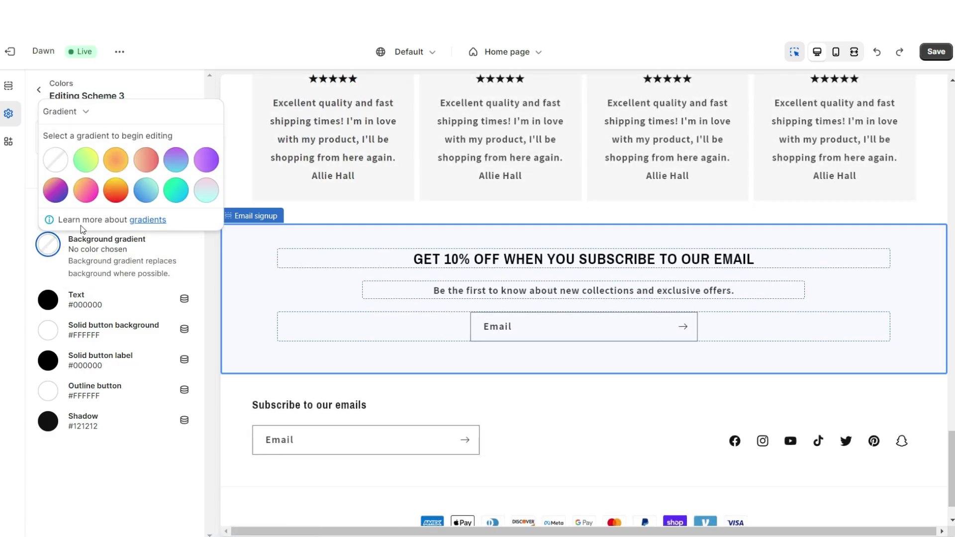
pyautogui.click(179, 165)
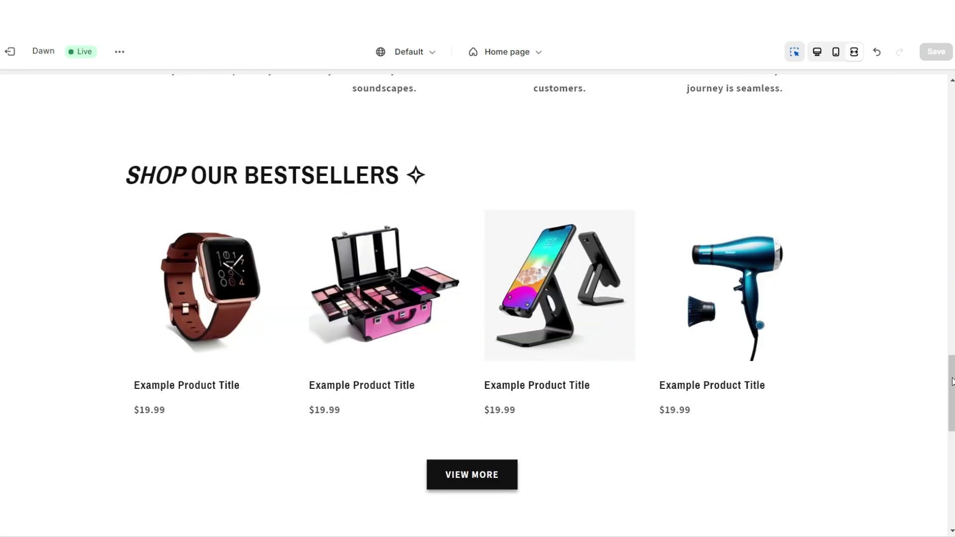
pyautogui.scroll(-8, 952, 382)
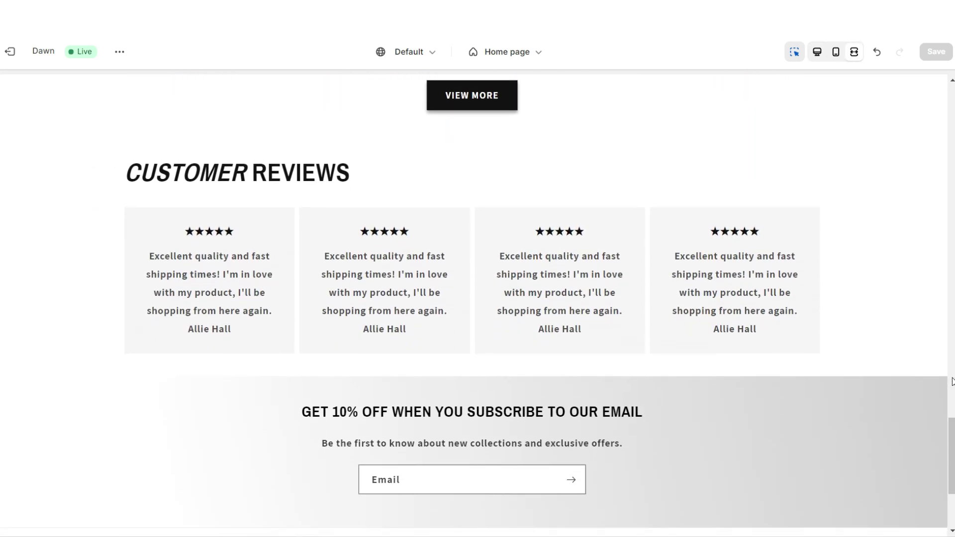
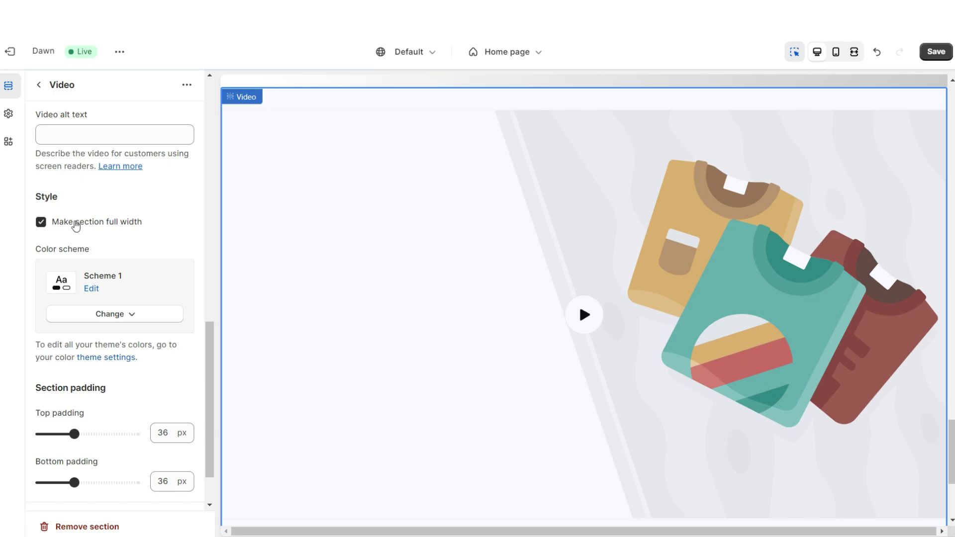
# - Drag the Video section's Bottom padding slider down to 0 px
pyautogui.scroll(-2, 103, 362)
pyautogui.moveTo(74, 420); pyautogui.dragTo(30, 421)
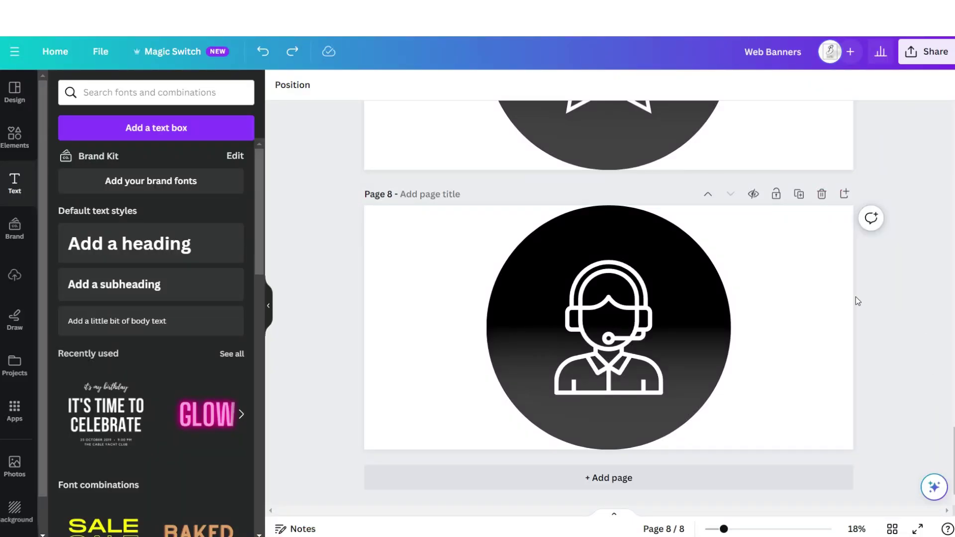
# - Add a new page with a phone-shaped frame and an enlarged TikTok logo
pyautogui.click(843, 193)
pyautogui.click(19, 147)
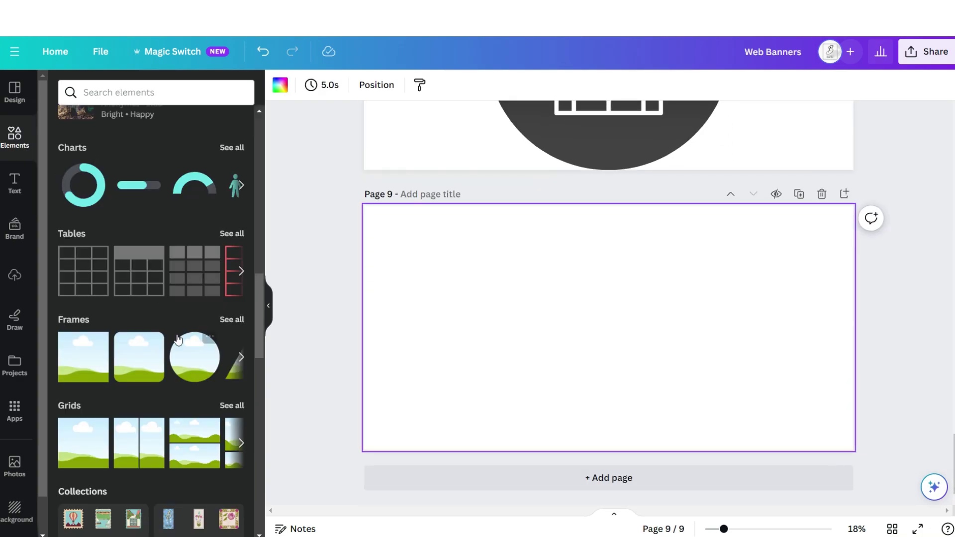
pyautogui.click(222, 321)
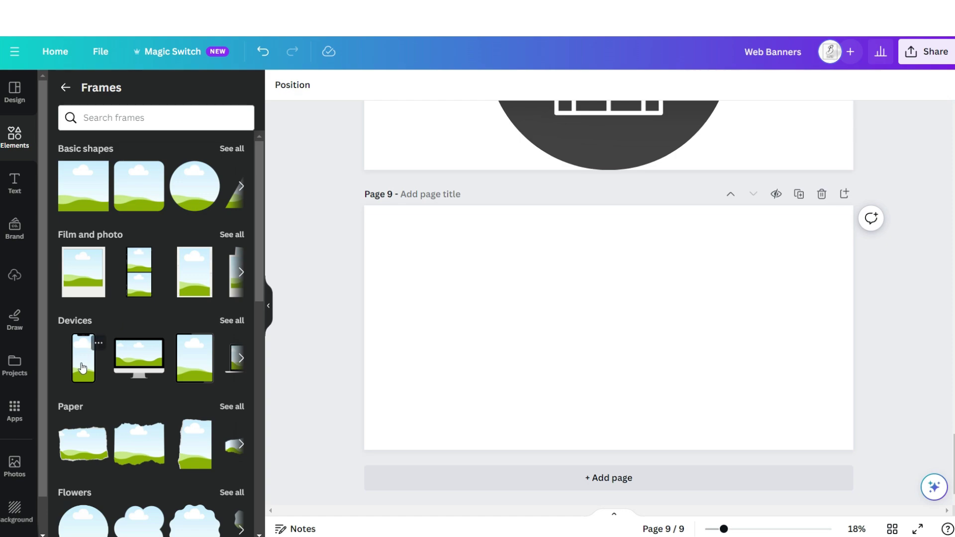
pyautogui.click(82, 368)
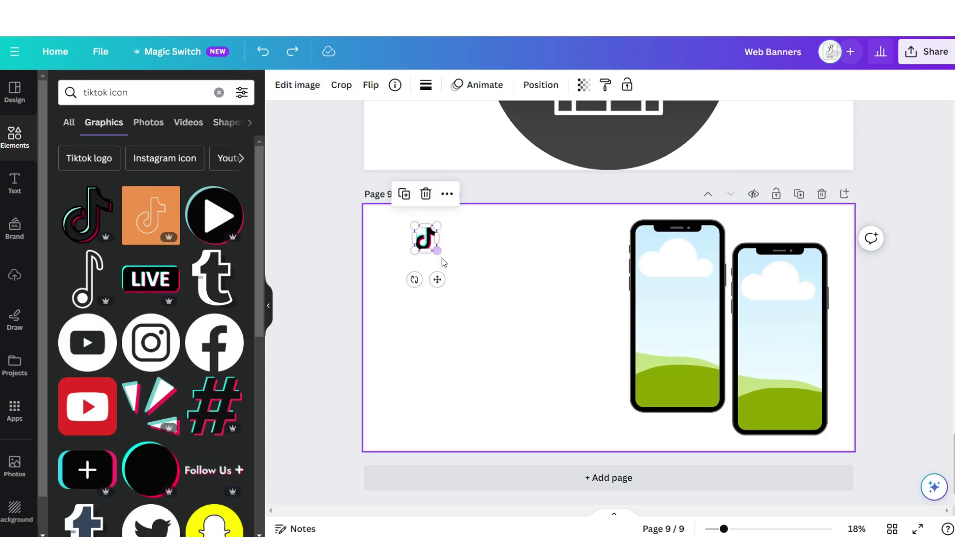
pyautogui.moveTo(436, 250); pyautogui.dragTo(478, 294)
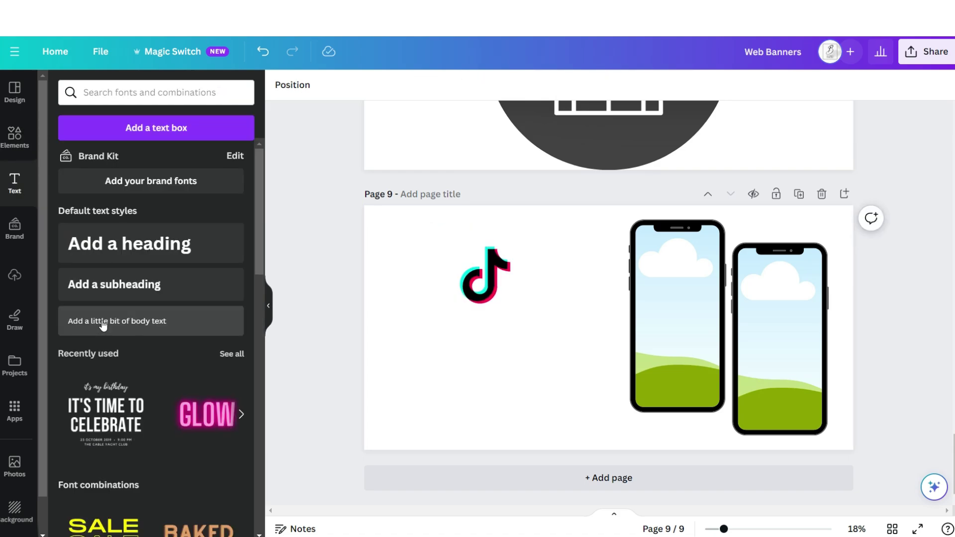
# - Add the text lines: script 'Let's', Futura 'CONNECT', and a letter-spaced 'ON TIKTOK' copy
pyautogui.click(102, 324)
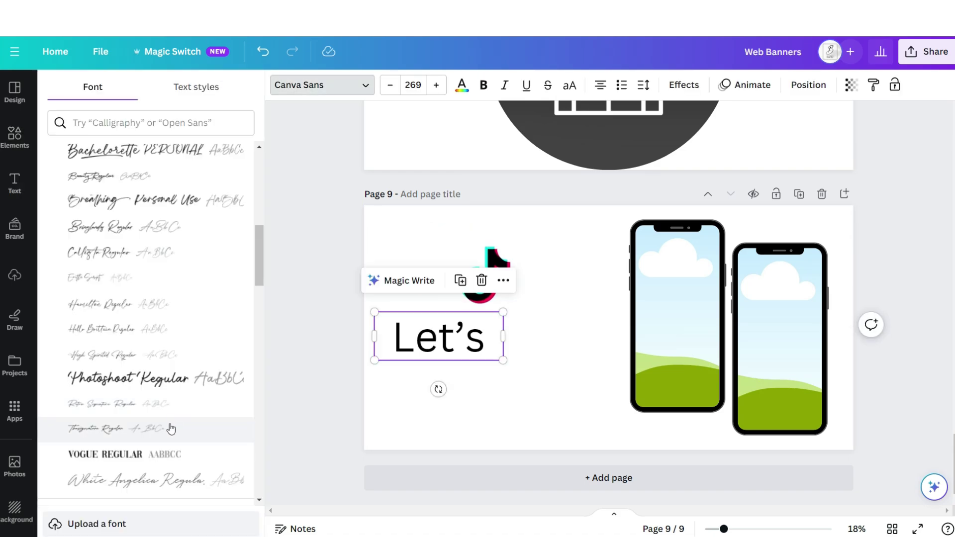
pyautogui.click(171, 428)
pyautogui.press('Escape')
pyautogui.click(159, 322)
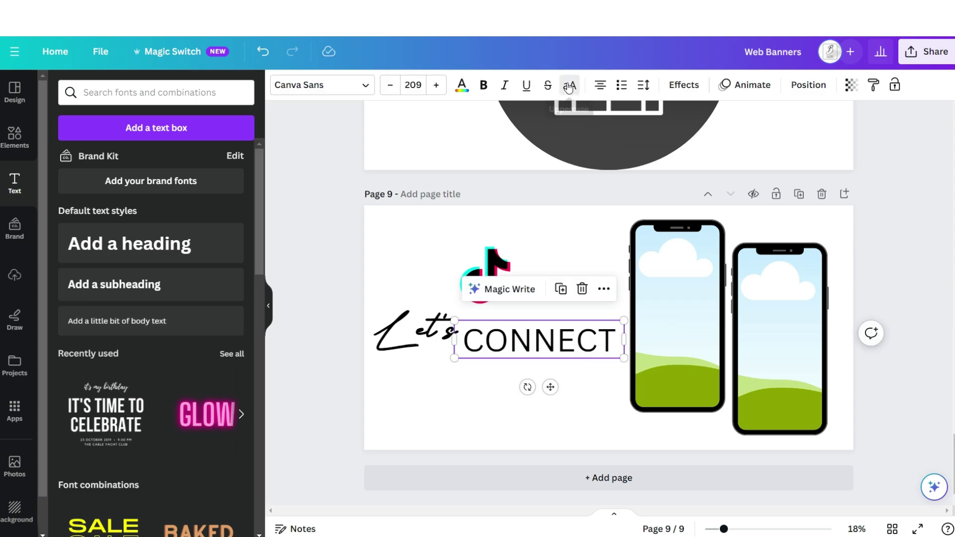
pyautogui.click(322, 84)
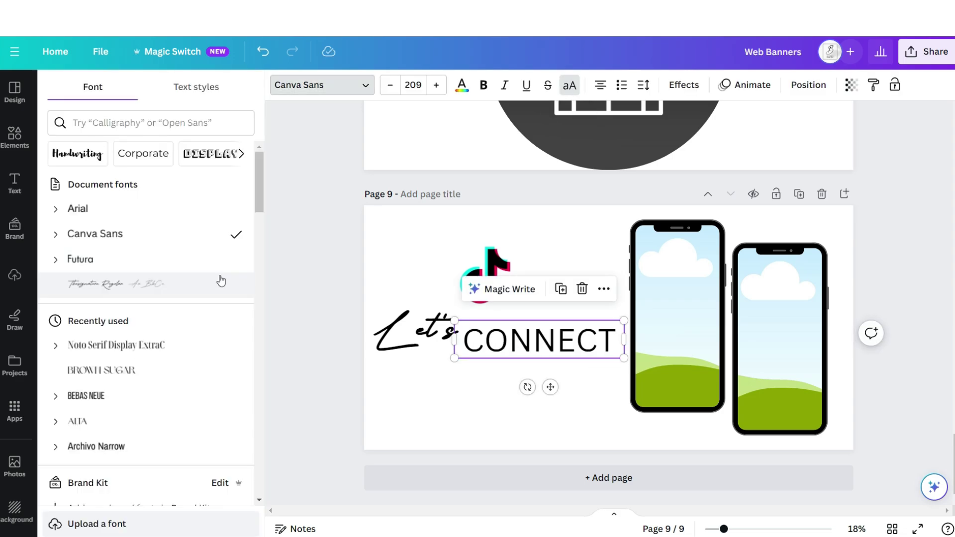
pyautogui.click(211, 265)
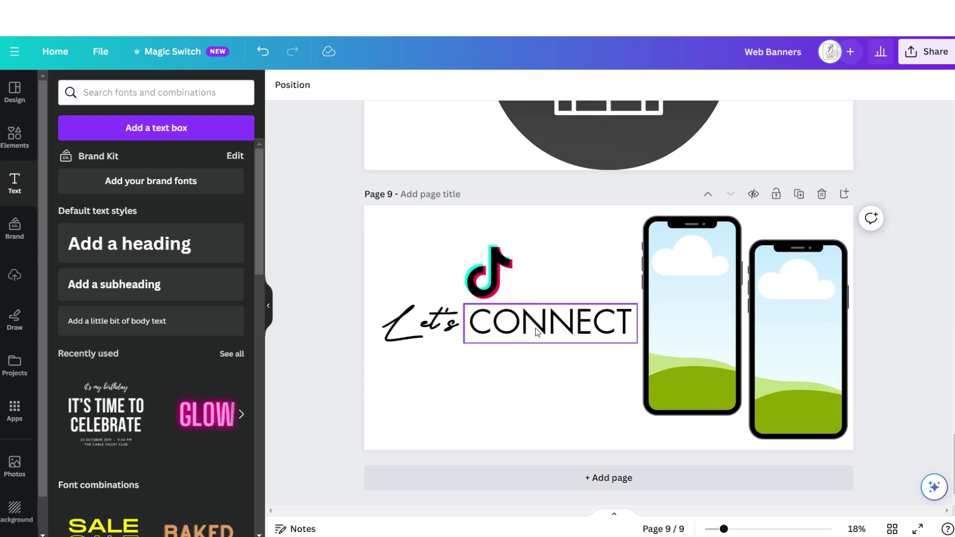
pyautogui.click(571, 273)
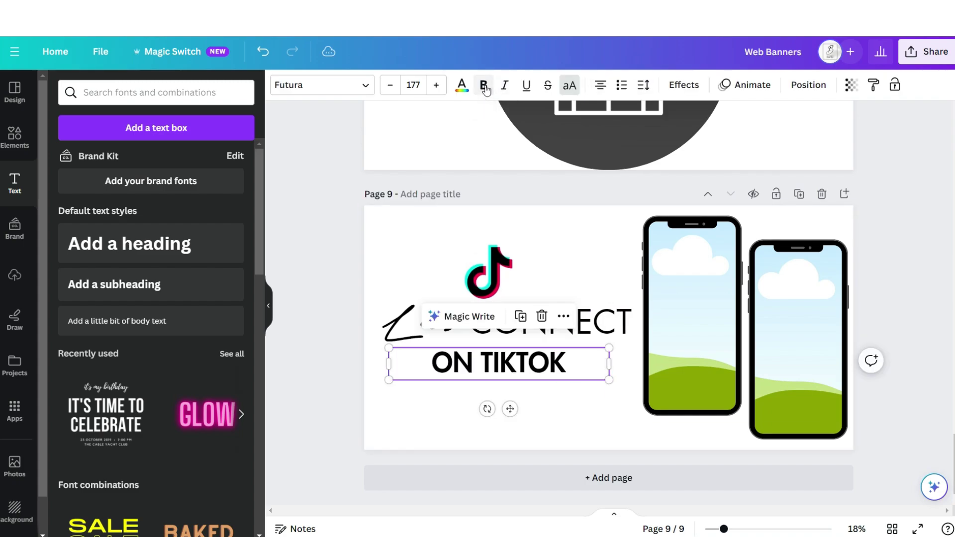
pyautogui.click(643, 85)
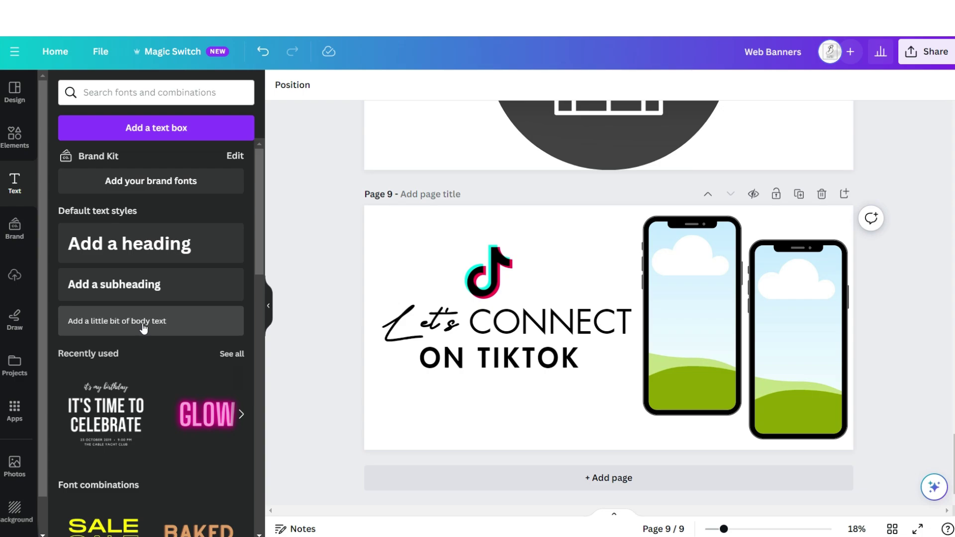
pyautogui.click(143, 328)
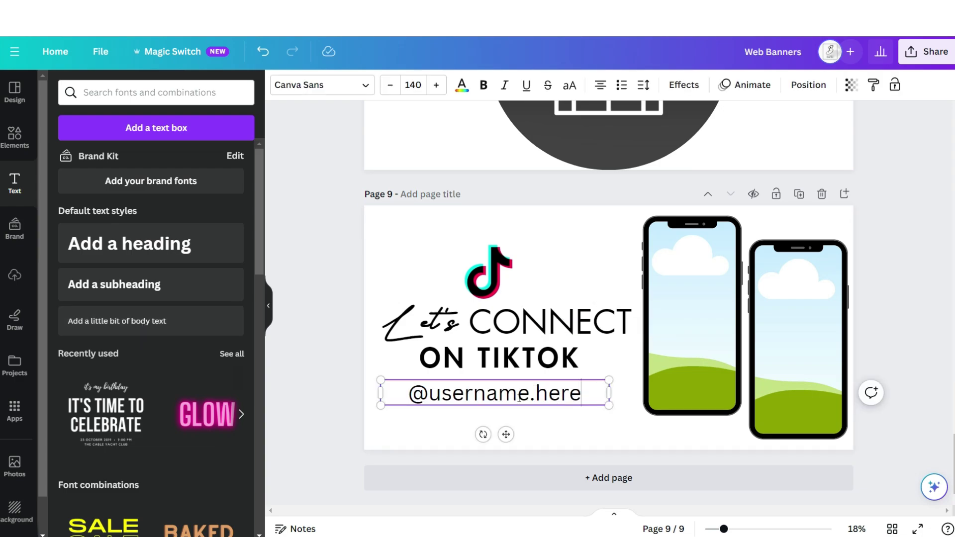
pyautogui.click(323, 85)
pyautogui.click(209, 259)
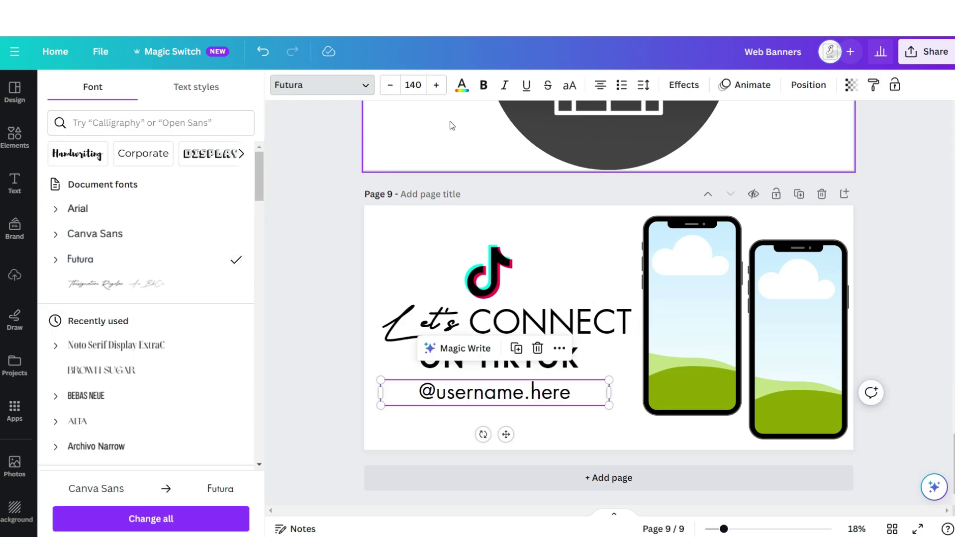
pyautogui.click(15, 137)
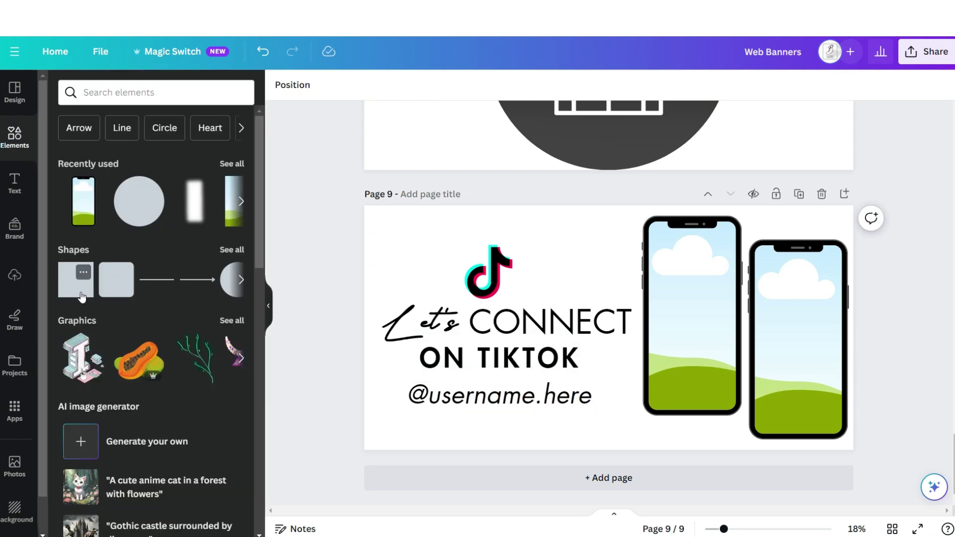
pyautogui.click(82, 292)
pyautogui.moveTo(608, 328); pyautogui.dragTo(615, 392)
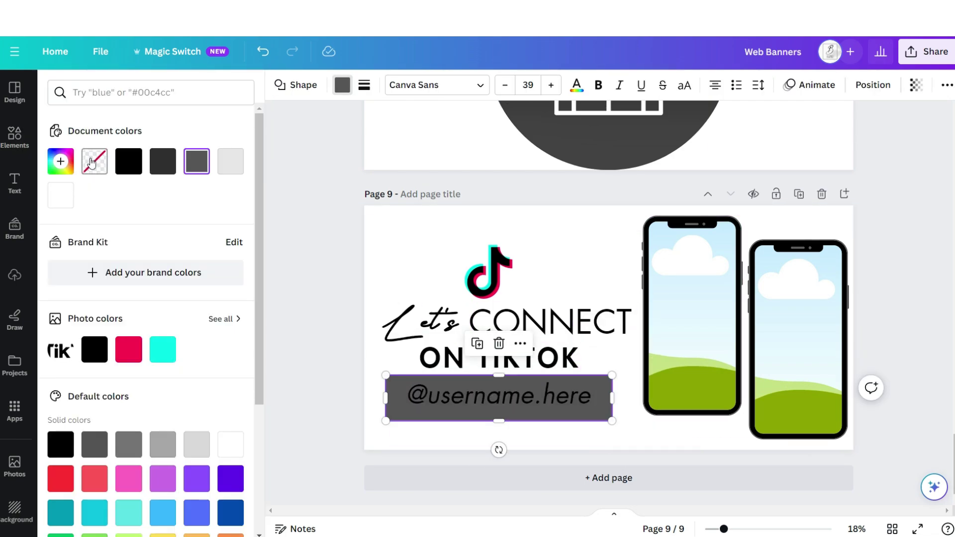
pyautogui.click(95, 161)
pyautogui.click(364, 85)
pyautogui.moveTo(364, 167); pyautogui.dragTo(390, 166)
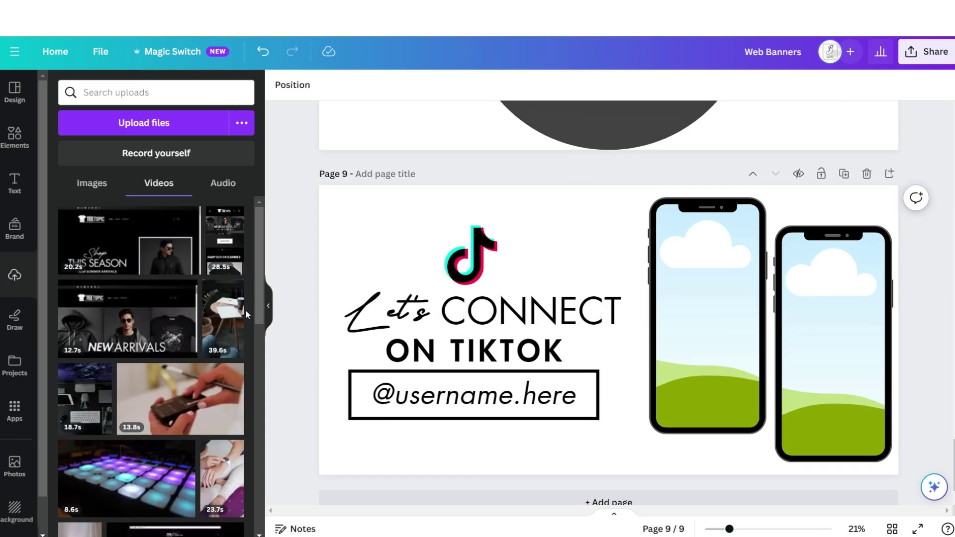
# - Place the 8.6s uploaded video into the left phone and download page 9 as MP4
pyautogui.moveTo(241, 321)
pyautogui.moveTo(127, 477); pyautogui.dragTo(714, 271)
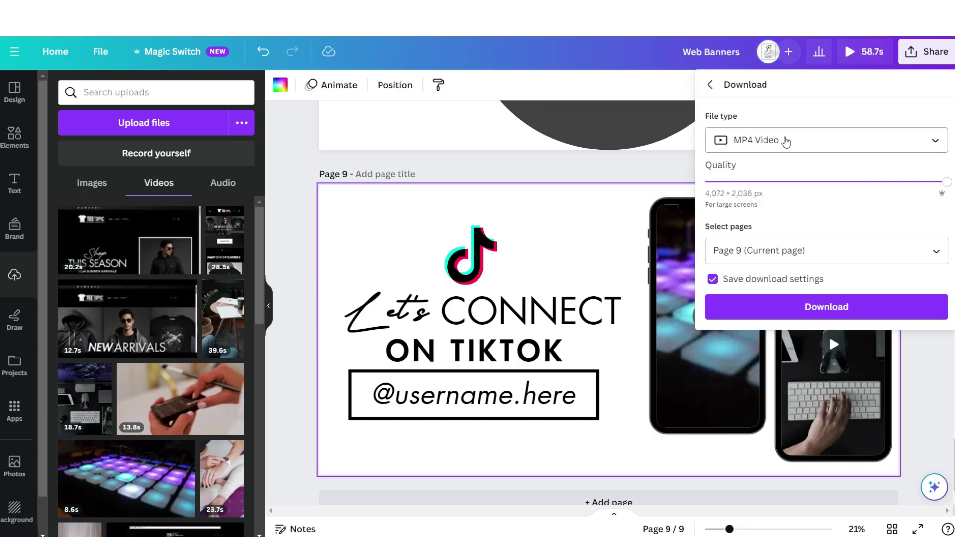
pyautogui.click(801, 311)
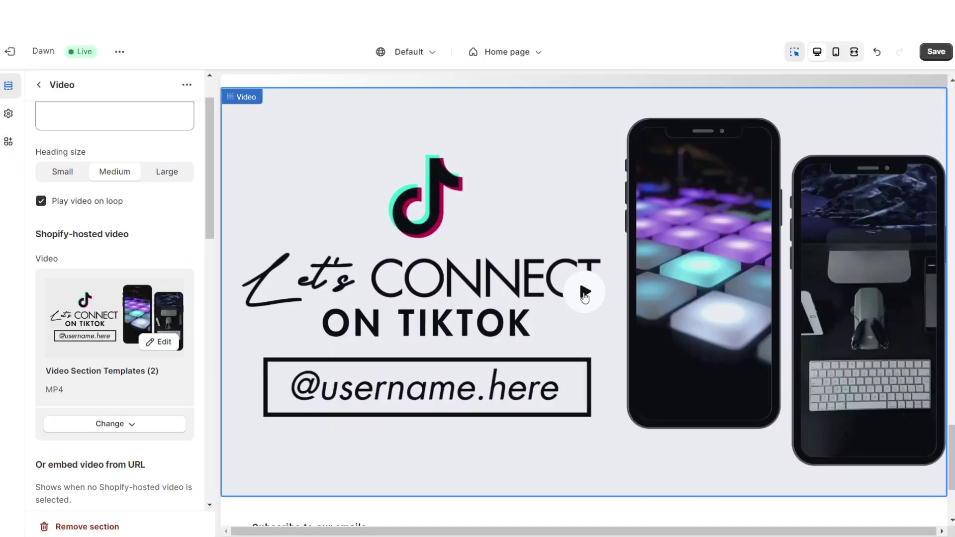
# - Add a Rich text section below the video and trim it to just the FOLLOW US HERE button
pyautogui.click(579, 279)
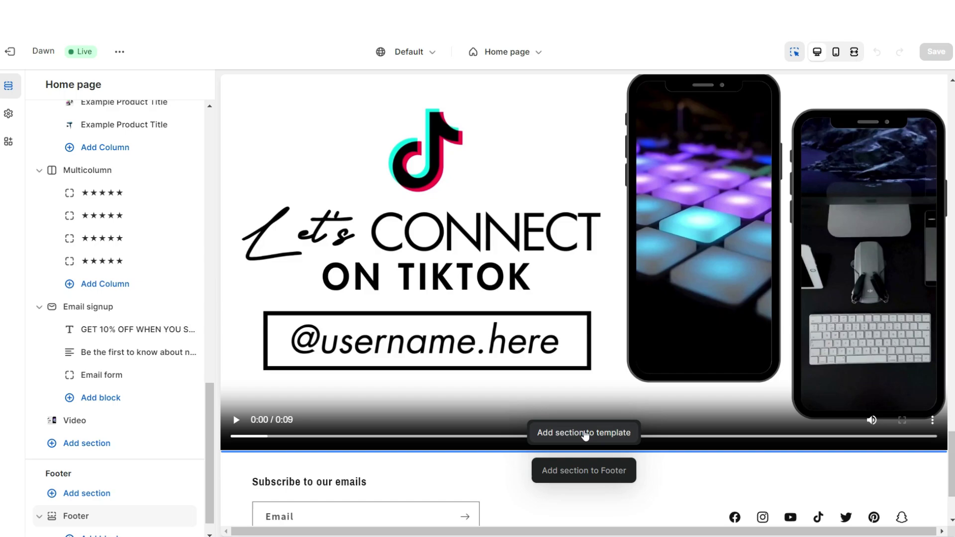
pyautogui.click(583, 432)
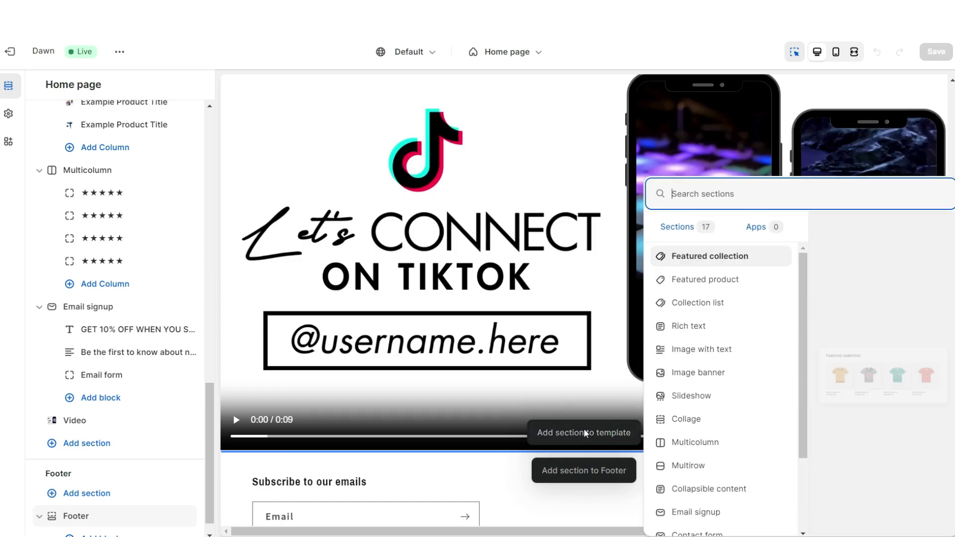
pyautogui.click(709, 328)
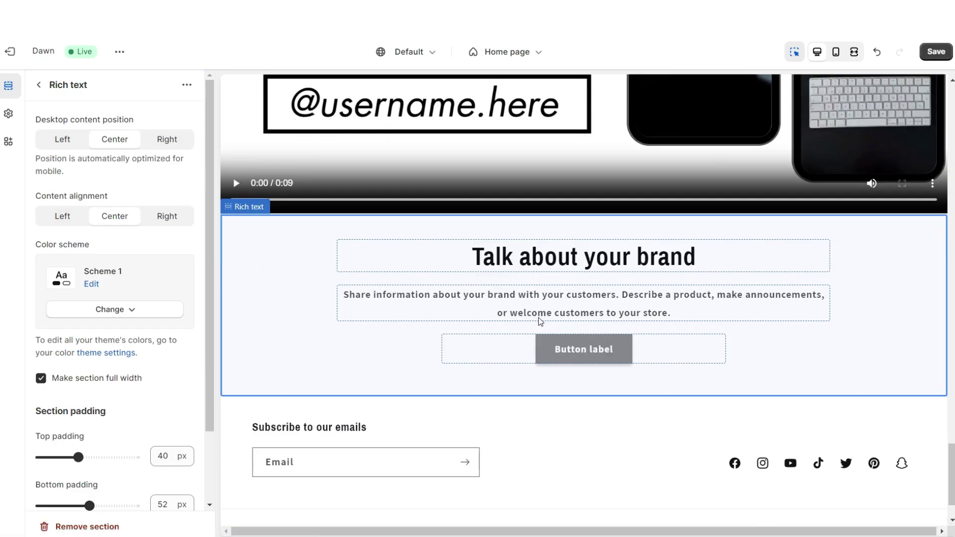
pyautogui.click(540, 266)
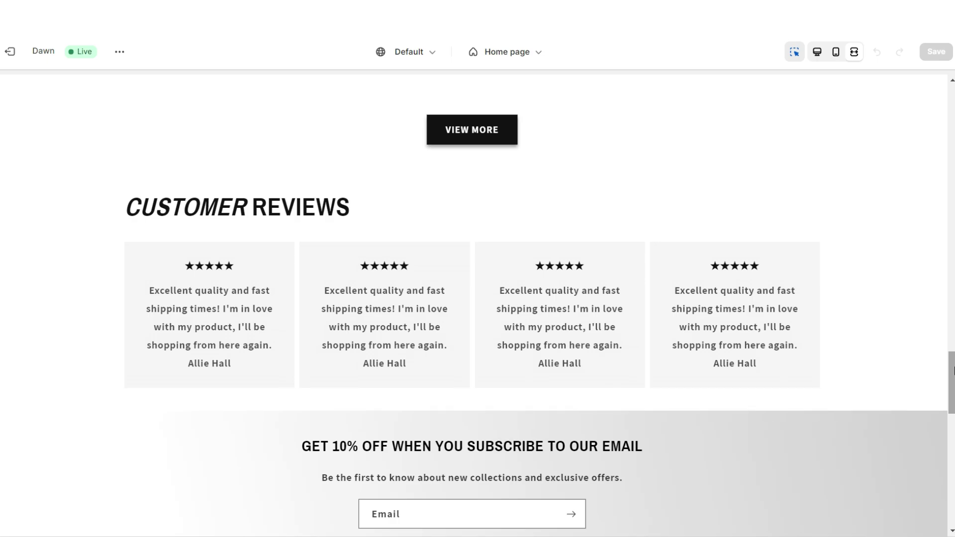
pyautogui.scroll(-3, 498, 298)
pyautogui.scroll(-10, 952, 370)
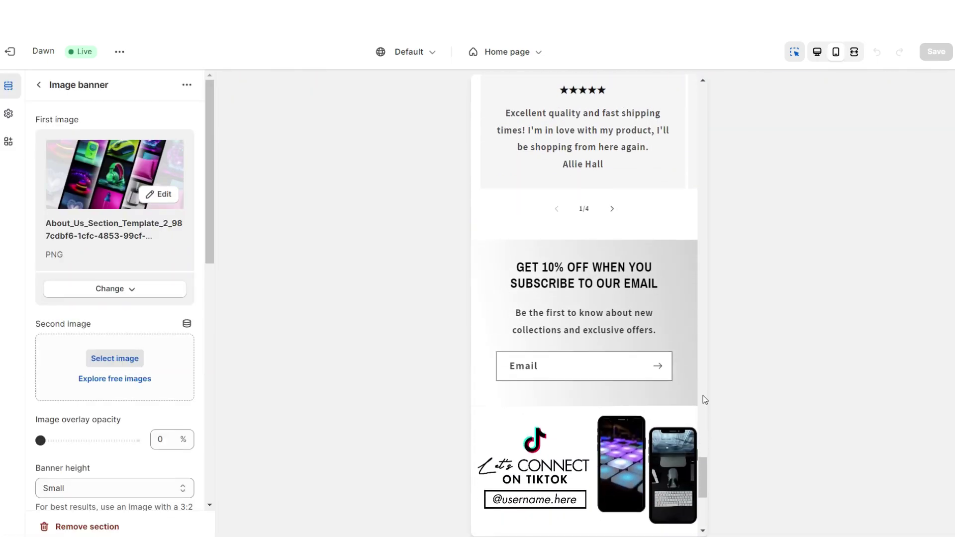
pyautogui.scroll(-3, 702, 396)
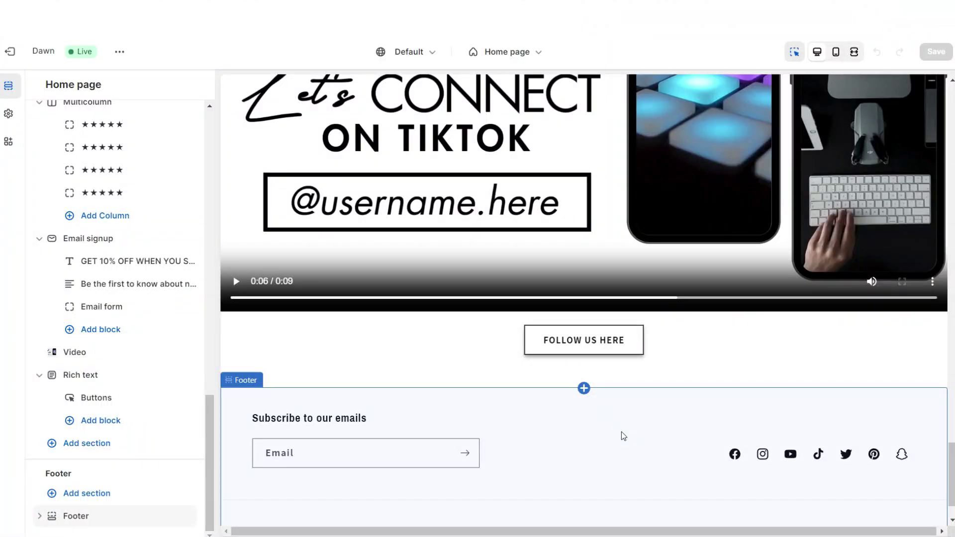
# - Add an Image banner section below the rich text and paste the sale headline as its heading
pyautogui.click(584, 387)
pyautogui.click(583, 369)
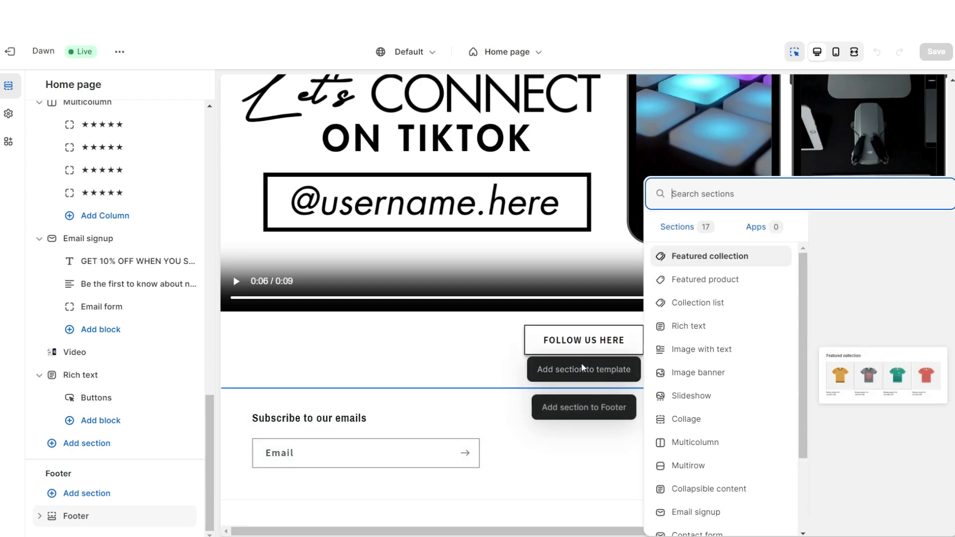
pyautogui.click(698, 372)
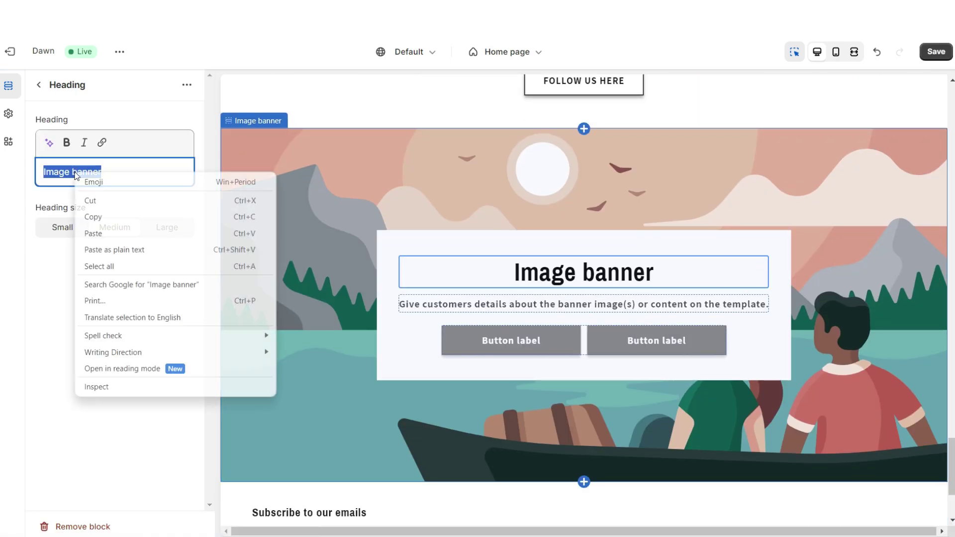
pyautogui.click(109, 234)
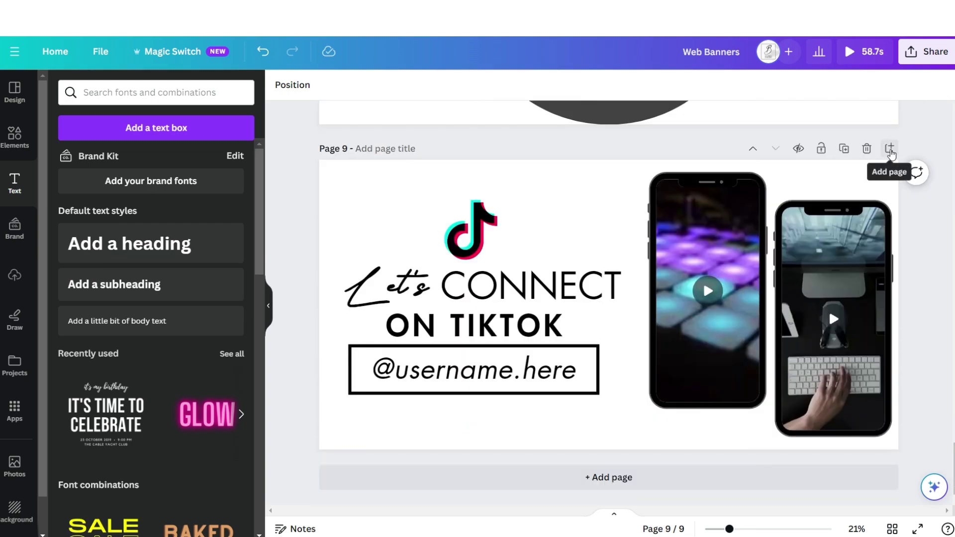
# - Add a new page with a shrunken photo grid placeholder backed by a black square
pyautogui.click(889, 149)
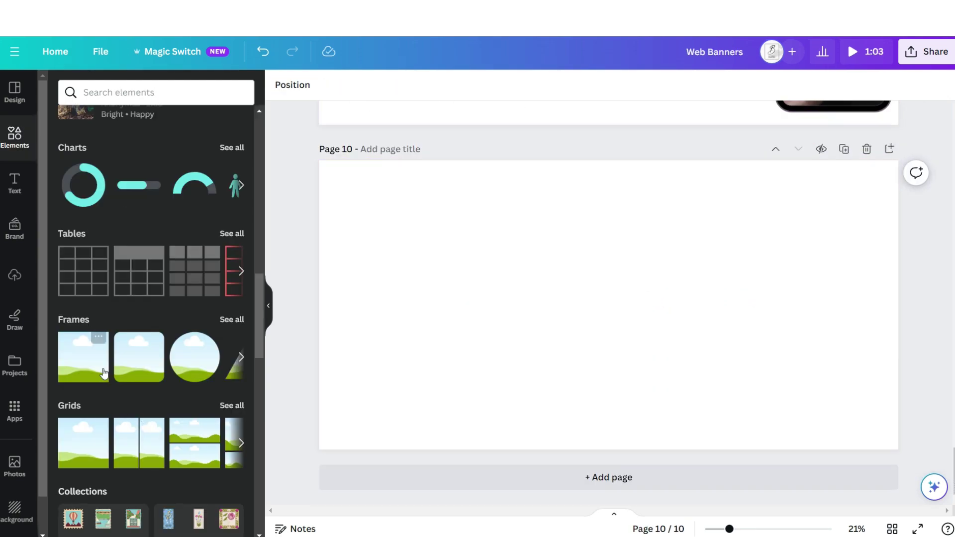
pyautogui.click(81, 447)
pyautogui.moveTo(890, 436); pyautogui.dragTo(613, 404)
pyautogui.scroll(10, 149, 324)
pyautogui.click(72, 293)
pyautogui.click(342, 84)
pyautogui.click(94, 160)
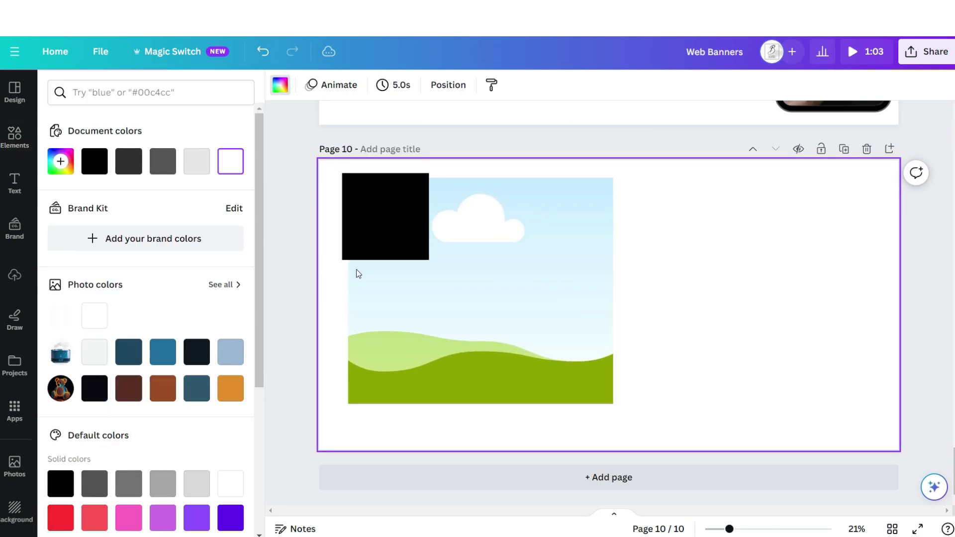
pyautogui.click(872, 85)
pyautogui.click(214, 151)
# - Duplicate the frame to the right side and drop the phone-stand photo into the left frame
pyautogui.click(512, 260)
pyautogui.hotkey('ctrl', 'd')
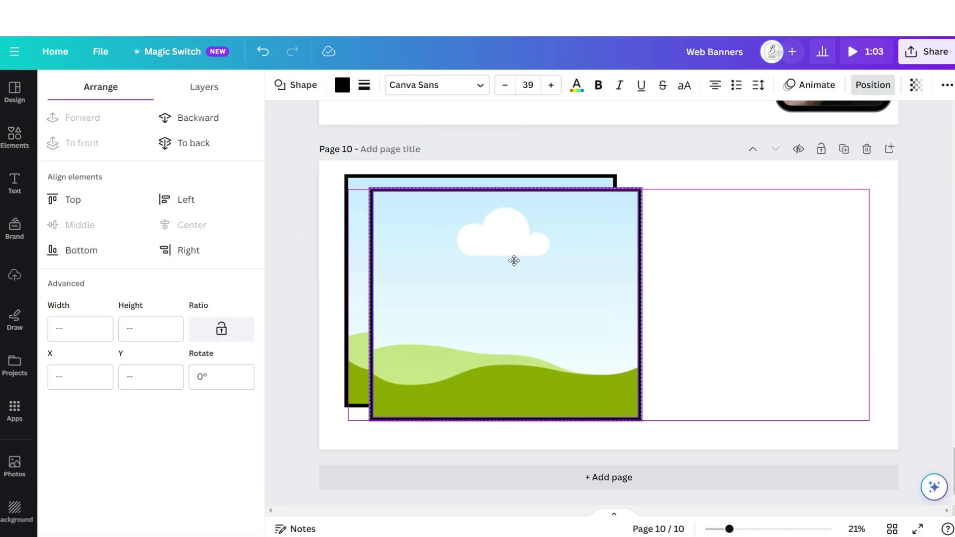
pyautogui.moveTo(512, 260); pyautogui.dragTo(696, 256)
pyautogui.click(14, 274)
pyautogui.moveTo(88, 427); pyautogui.dragTo(438, 328)
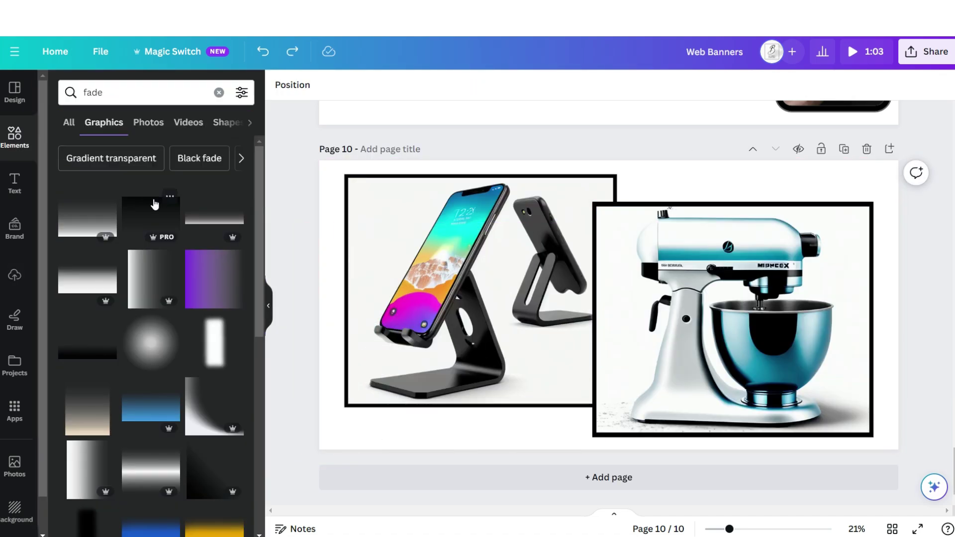
# - Add the black fade graphic and send it behind the mixer frame
pyautogui.scroll(-3, 91, 321)
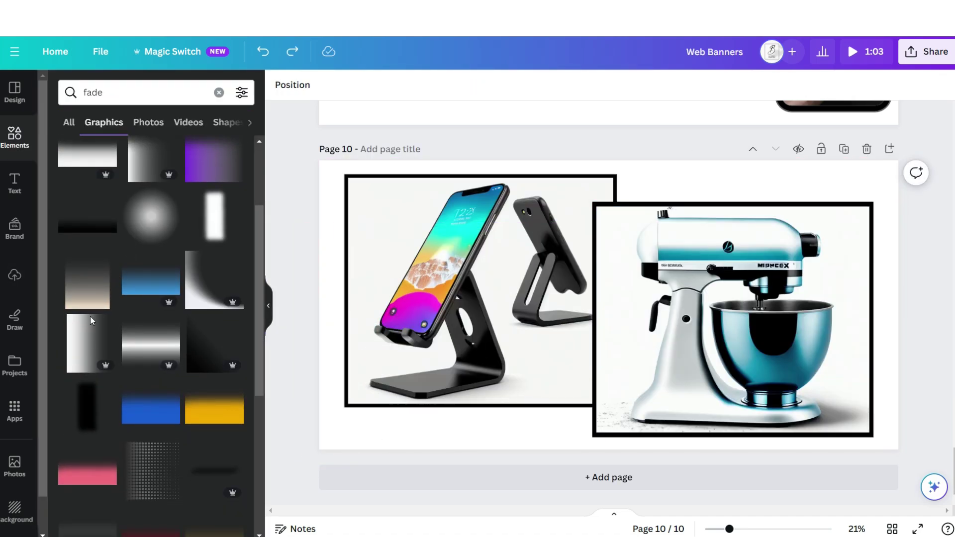
pyautogui.click(90, 410)
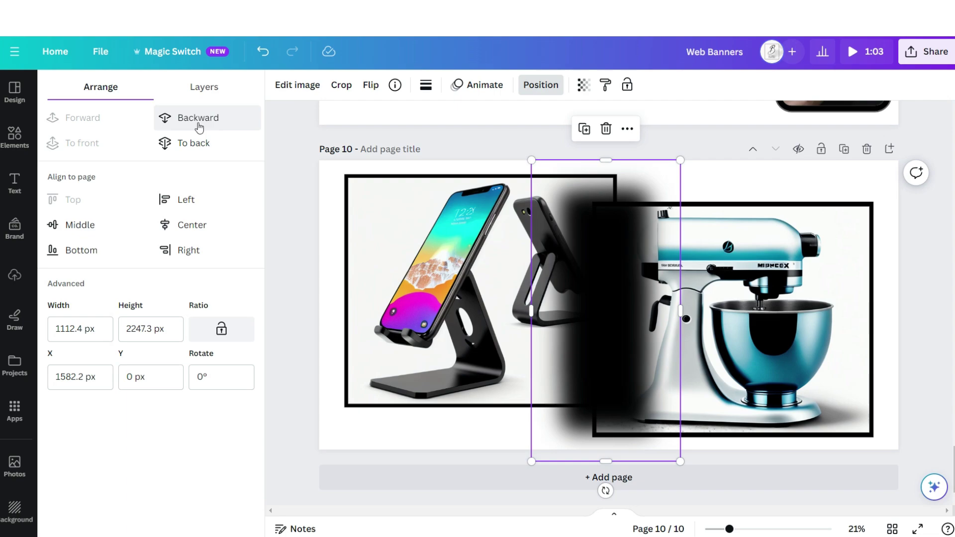
pyautogui.click(198, 117)
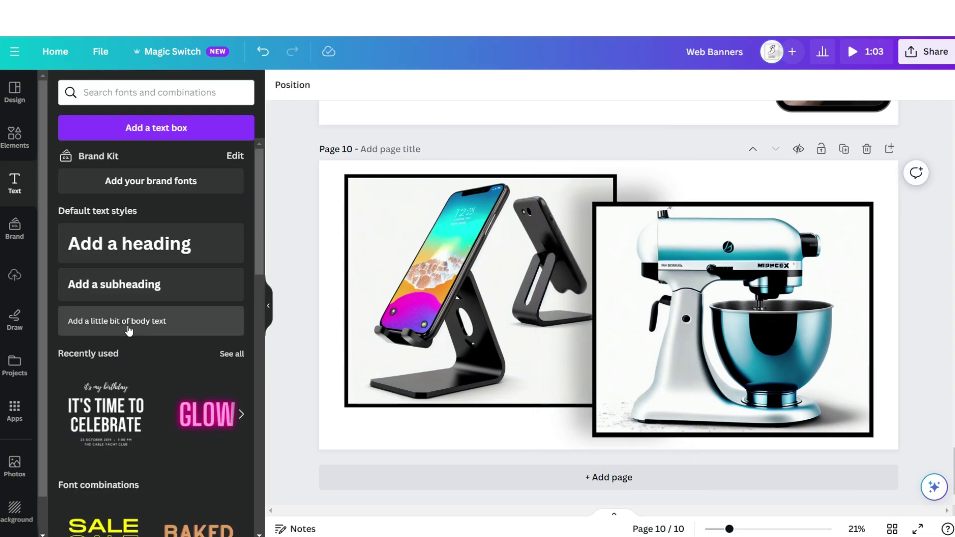
# - Add a white 'SHOP THE SALE!' headline in Bebas Neue with lifted shadow, then download as PNG
pyautogui.click(128, 321)
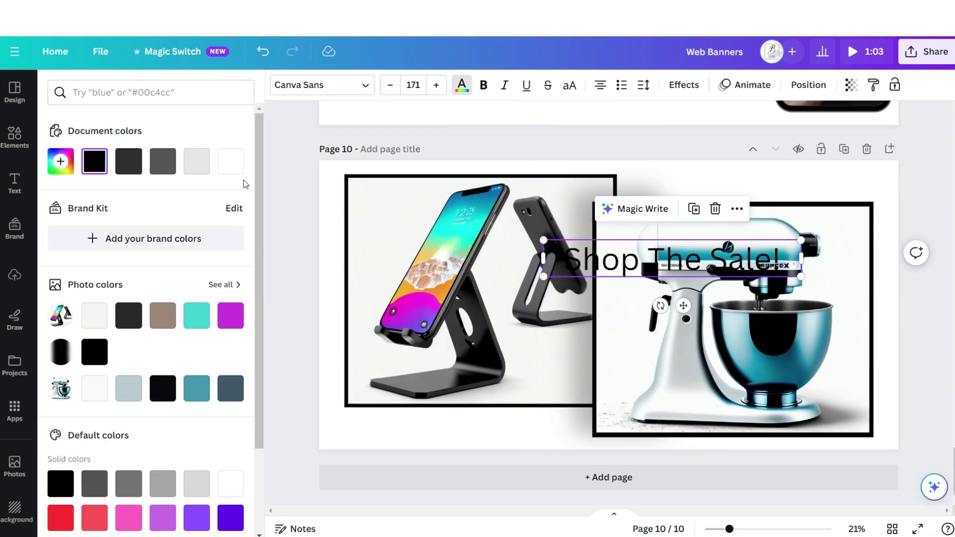
pyautogui.click(231, 171)
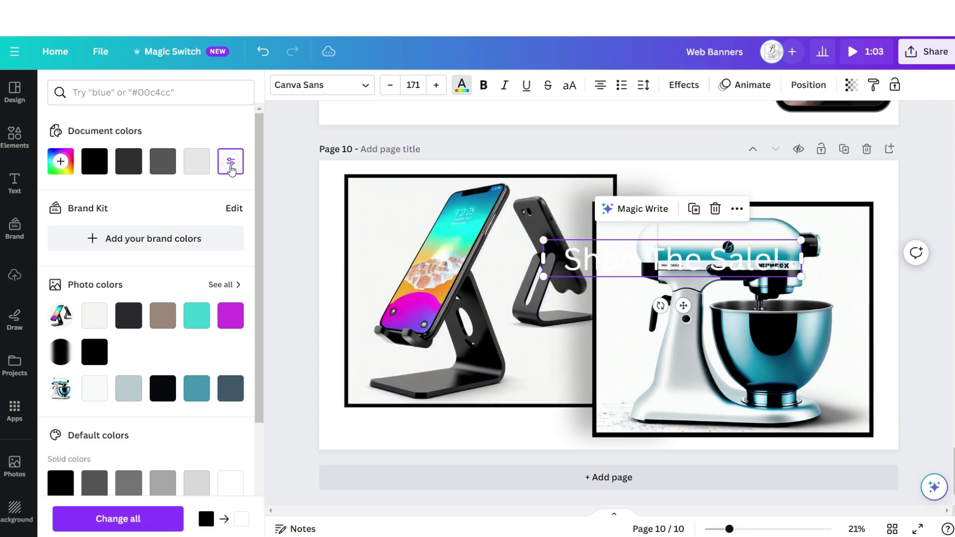
pyautogui.click(685, 88)
pyautogui.click(207, 164)
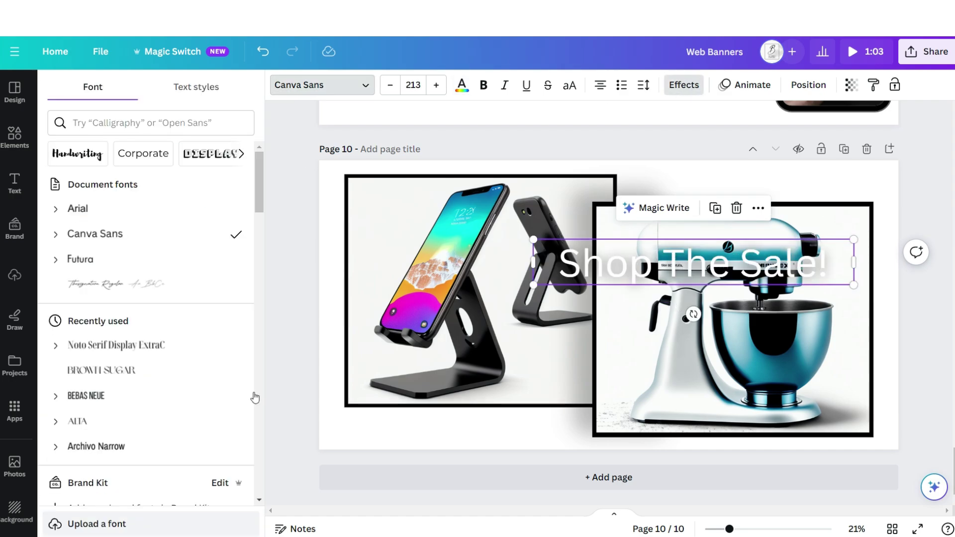
pyautogui.click(215, 395)
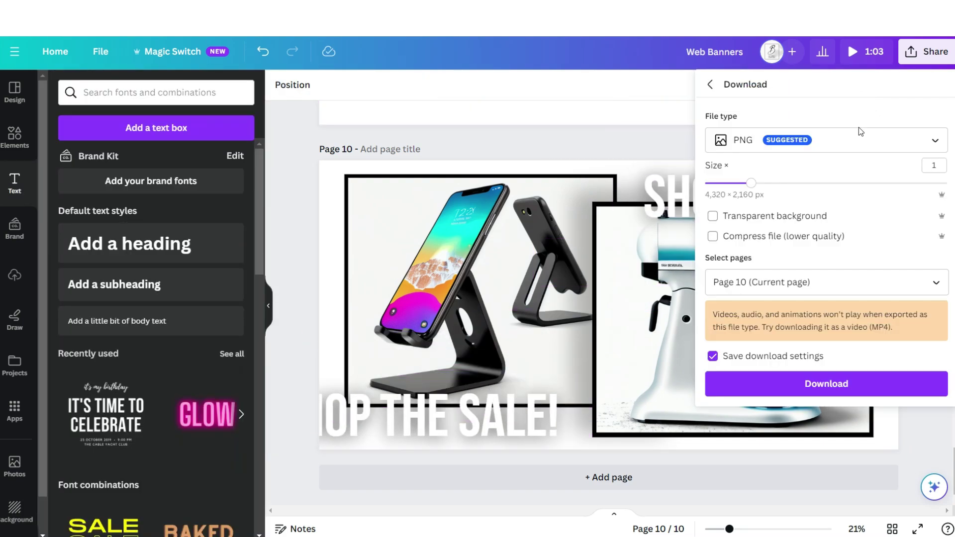
pyautogui.click(828, 383)
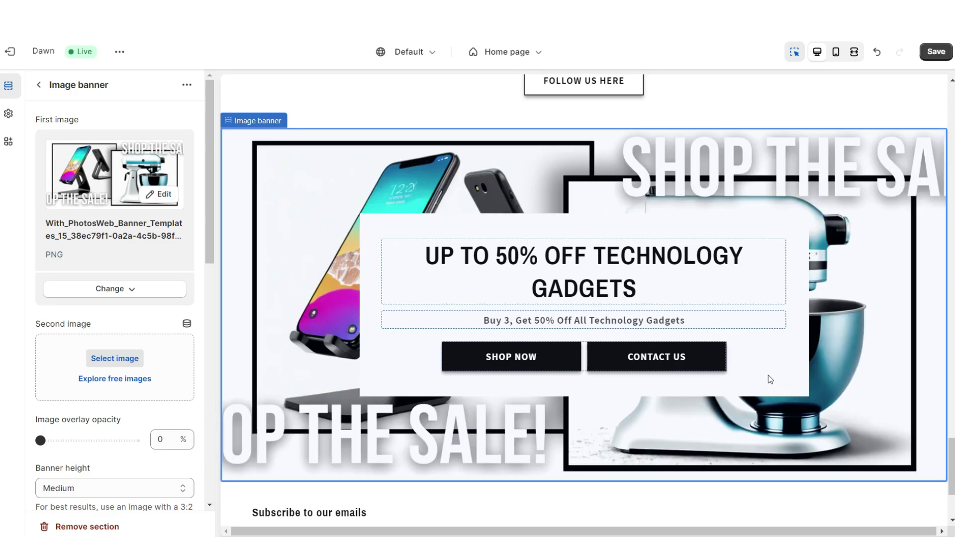
# - Set the Image banner height to 'Adapt to first image' and check the page preview
pyautogui.scroll(-3, 69, 349)
pyautogui.click(71, 359)
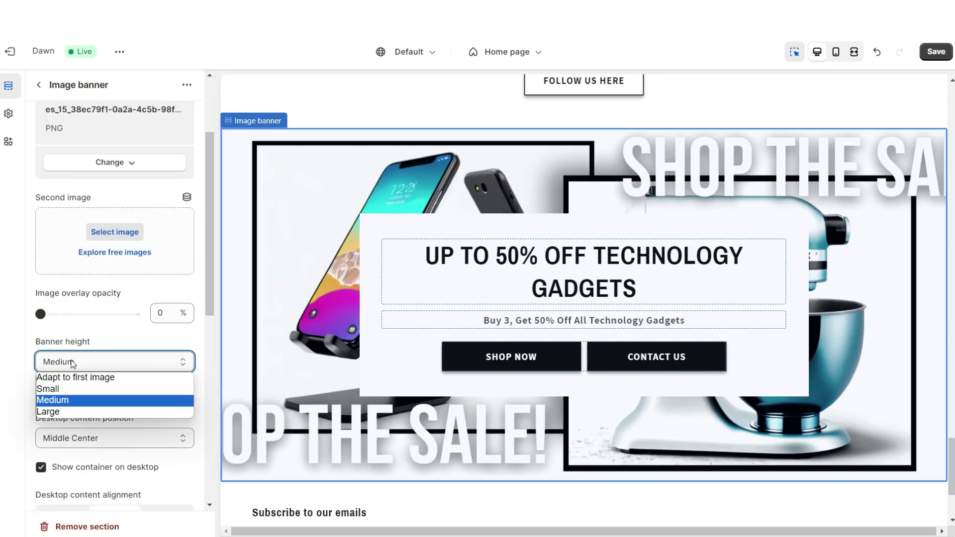
pyautogui.click(75, 376)
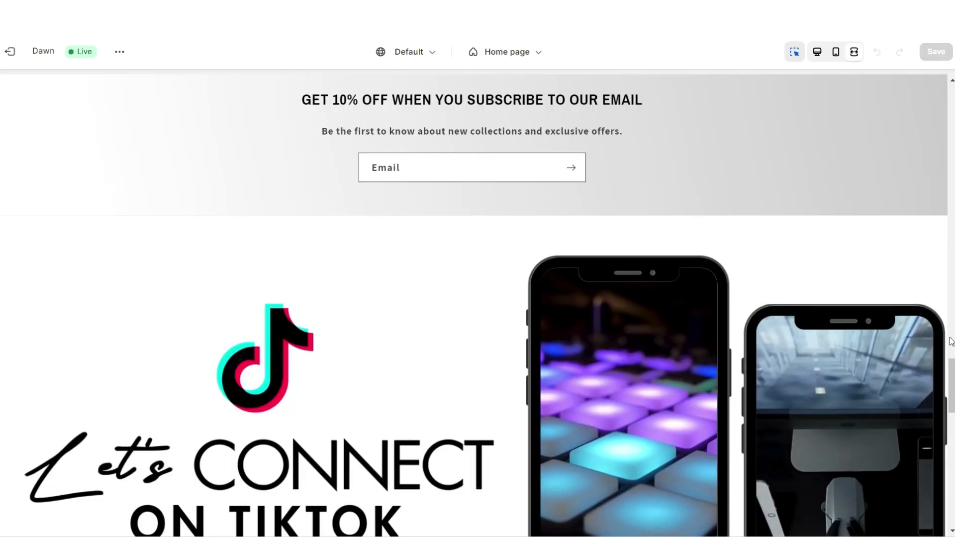
pyautogui.scroll(-7, 950, 341)
pyautogui.scroll(-8, 951, 341)
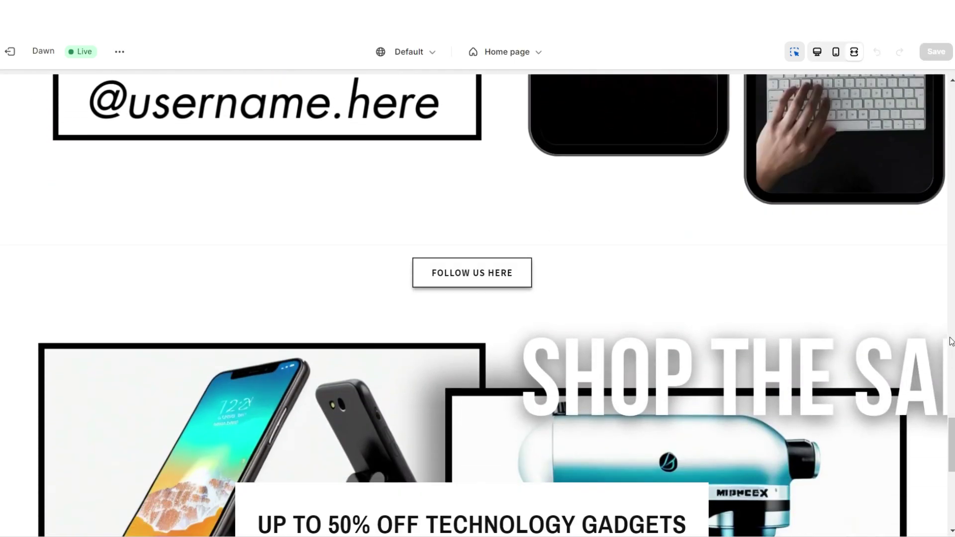
pyautogui.scroll(2, 951, 341)
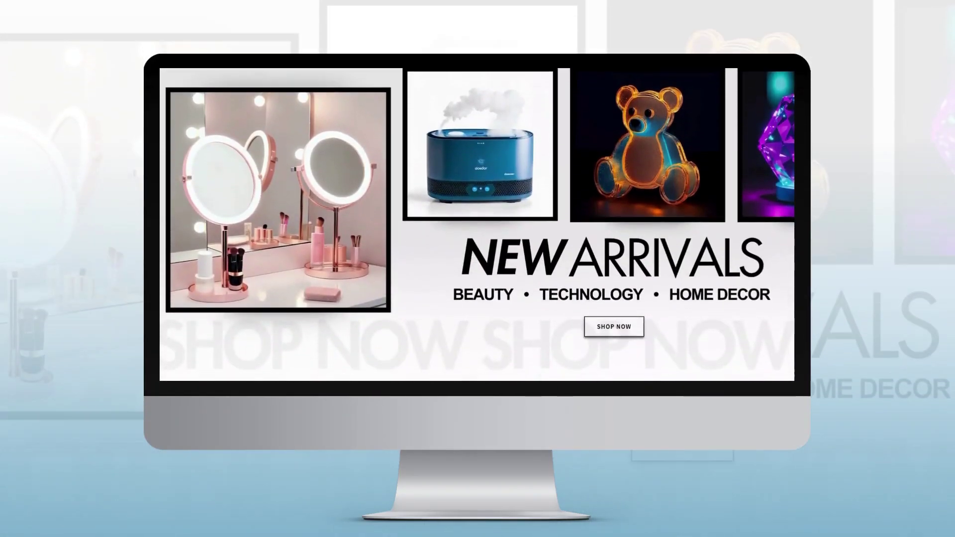